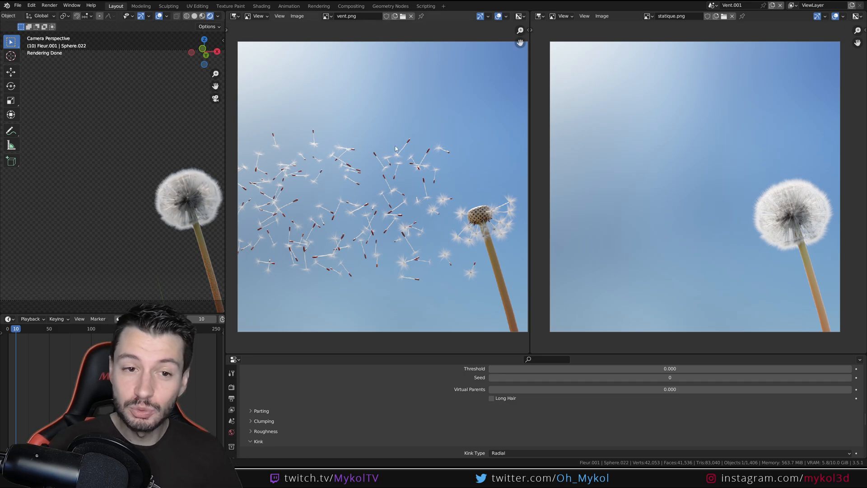
Examine the wind-blown and static dandelion reference renders, with the 3D view set to solid shading
middle_click_drag(395, 149, 381, 170)
scroll(400, 176, "up", 1)
scroll(401, 180, "down", 1)
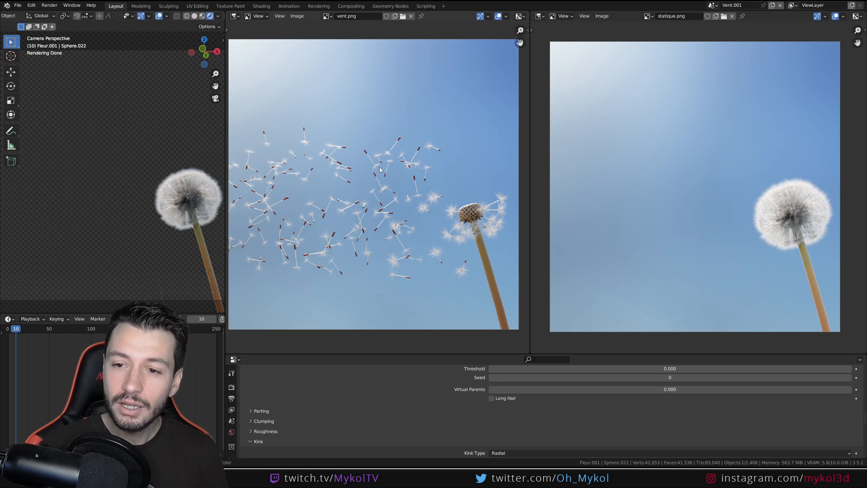
middle_click_drag(786, 233, 759, 233)
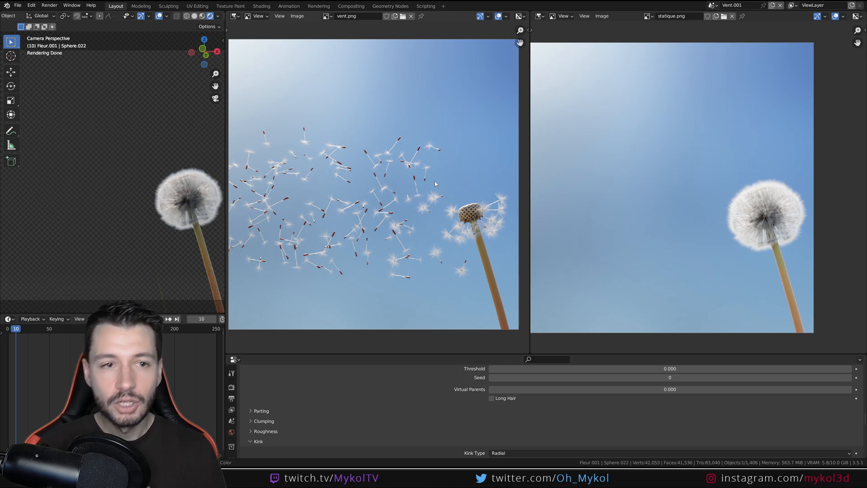
left_click(194, 16)
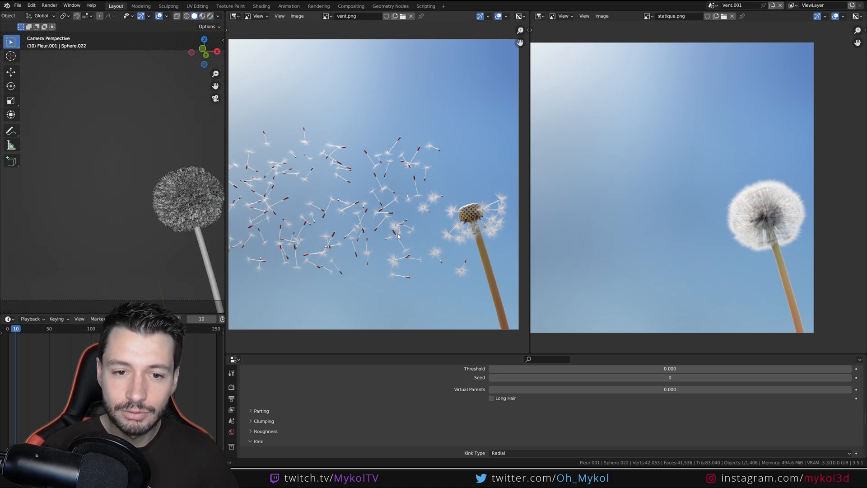
scroll(398, 235, "up", 5)
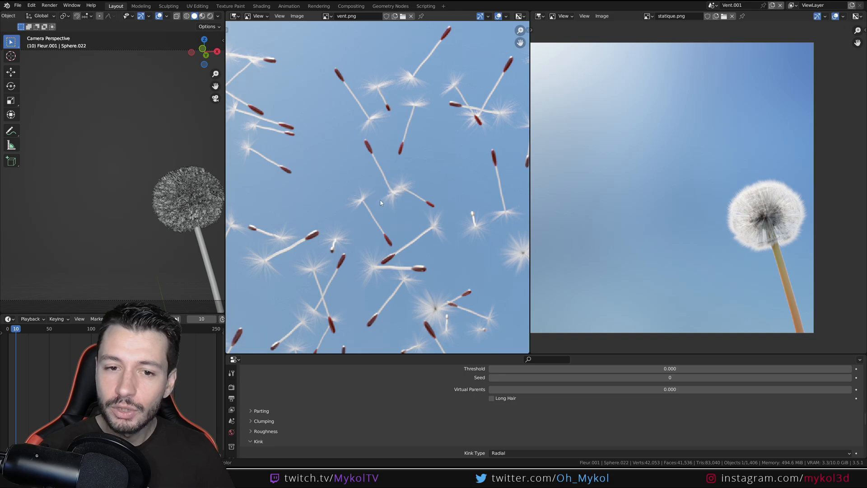
scroll(389, 187, "down", 7)
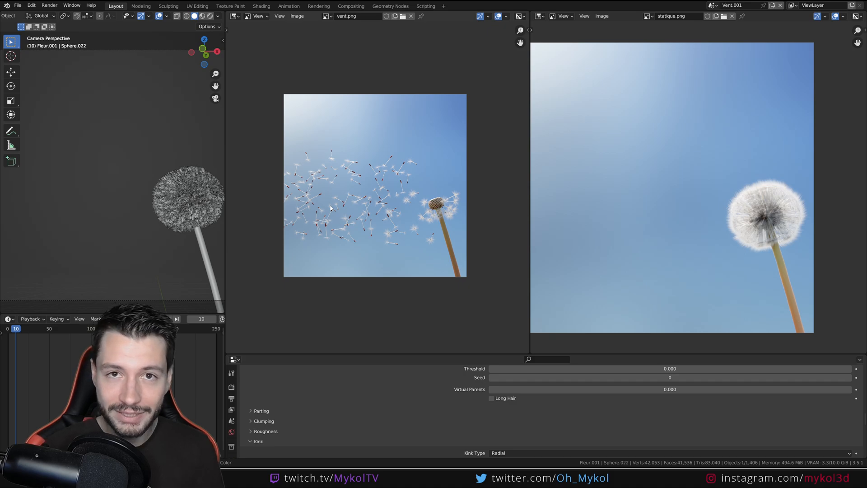
Inspect the finished single dandelion seed model, including its thin stem and the hair tuft at its end
scroll(132, 225, "down", 3)
scroll(123, 198, "down", 3)
middle_click_drag(132, 225, 70, 139)
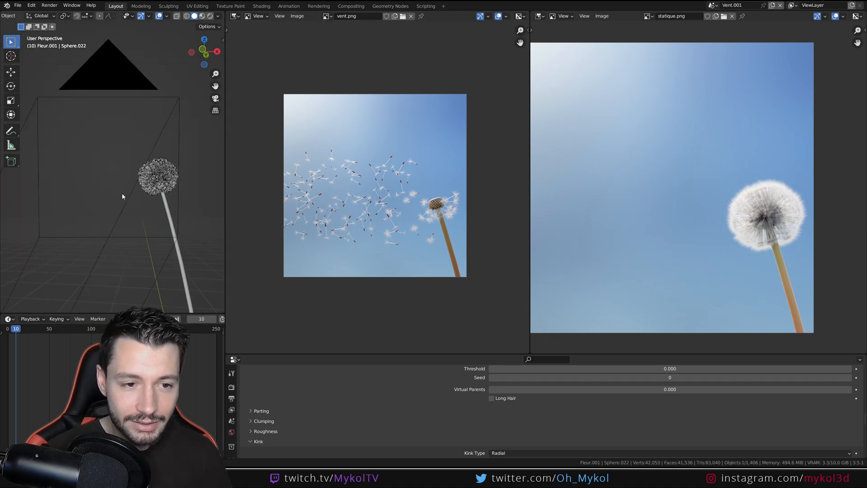
left_click(144, 271)
key("KP_Decimal")
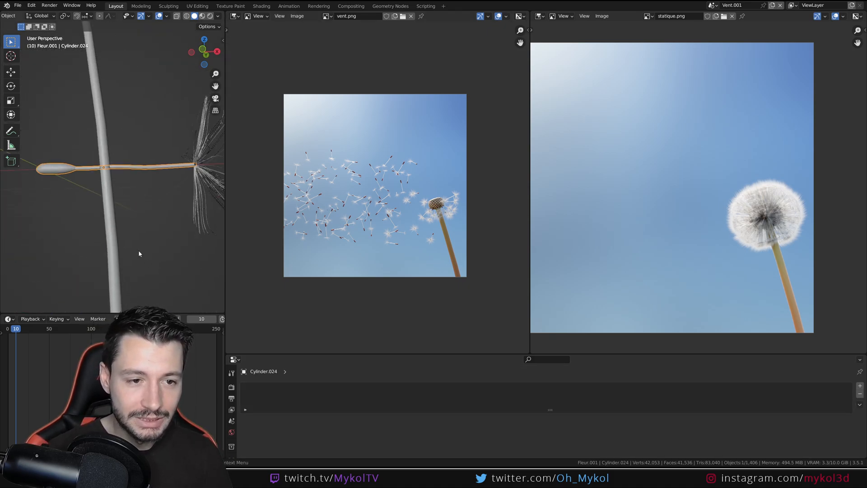
scroll(164, 231, "down", 2)
key("ctrl+space")
middle_click_drag(189, 248, 417, 309)
scroll(457, 323, "up", 2)
left_click(444, 267)
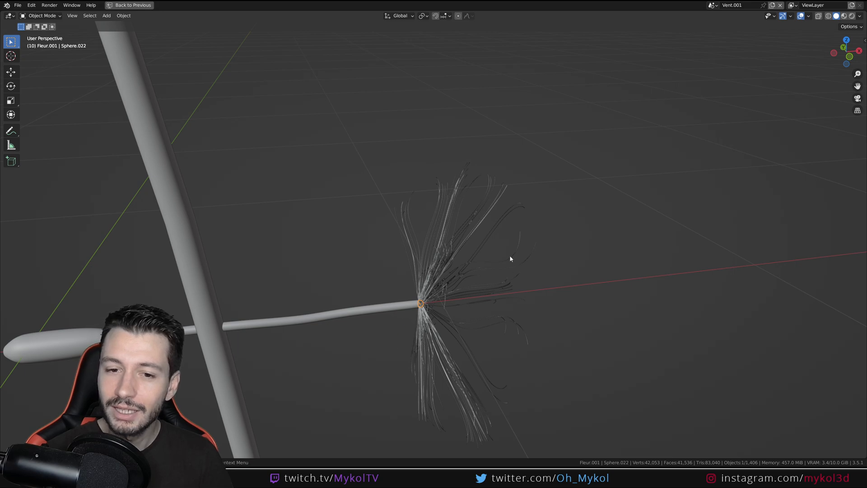
key("ctrl+space")
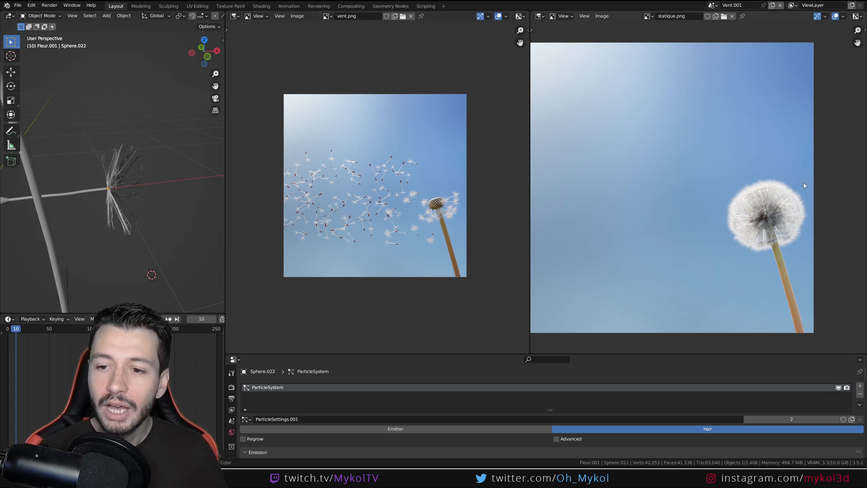
middle_click_drag(775, 248, 755, 245)
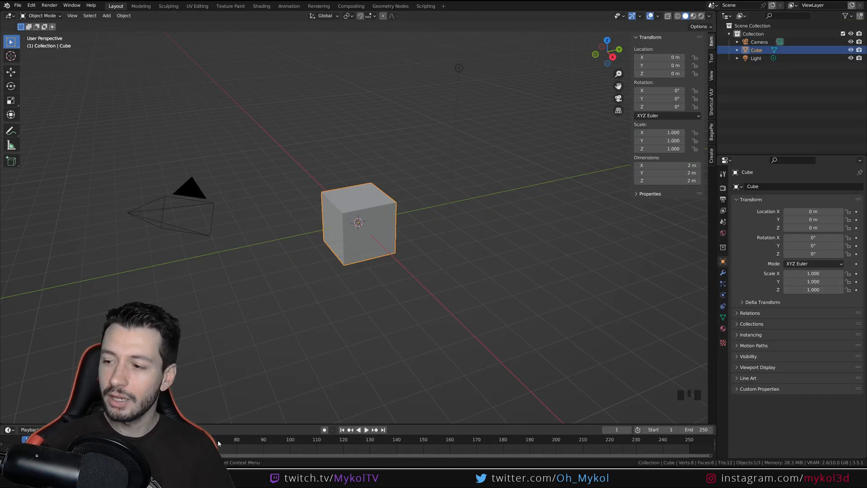
Widen the area holding the outliner and properties, and turn the outliner into an Image Editor
left_click_drag(717, 128, 516, 127)
left_click(525, 16)
left_click(563, 47)
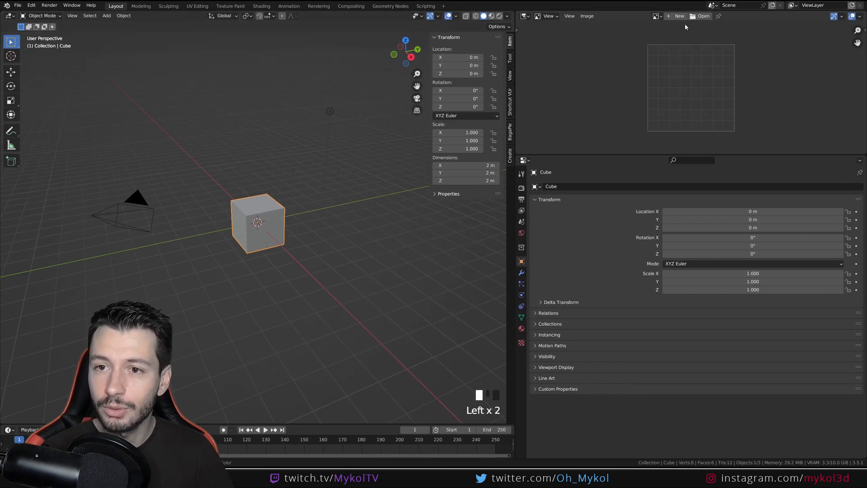
Open statique.png and vent.png from the rendu folder as reference images in the Image Editor
left_click(699, 16)
double_click(345, 143)
left_click(328, 119)
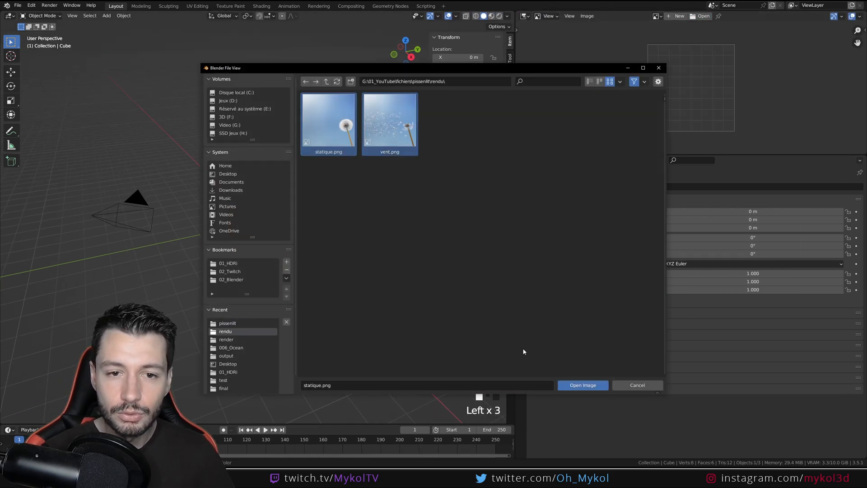
left_click(581, 385)
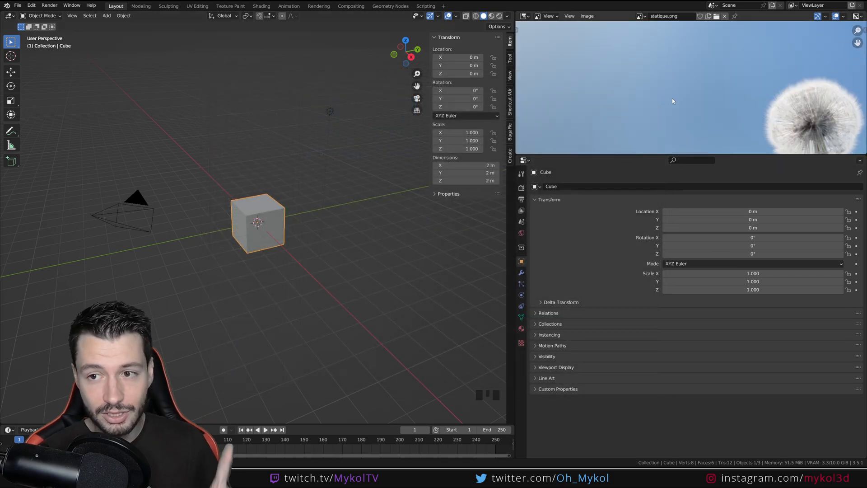
scroll(672, 98, "down", 2)
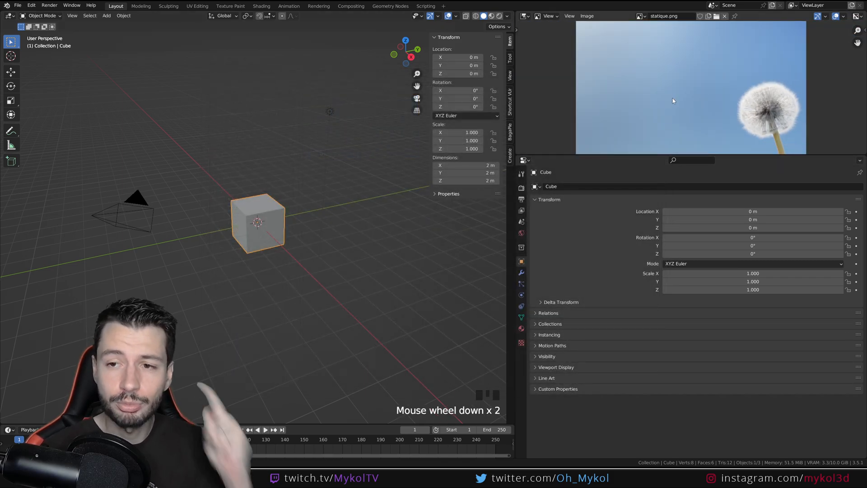
scroll(659, 108, "down", 2)
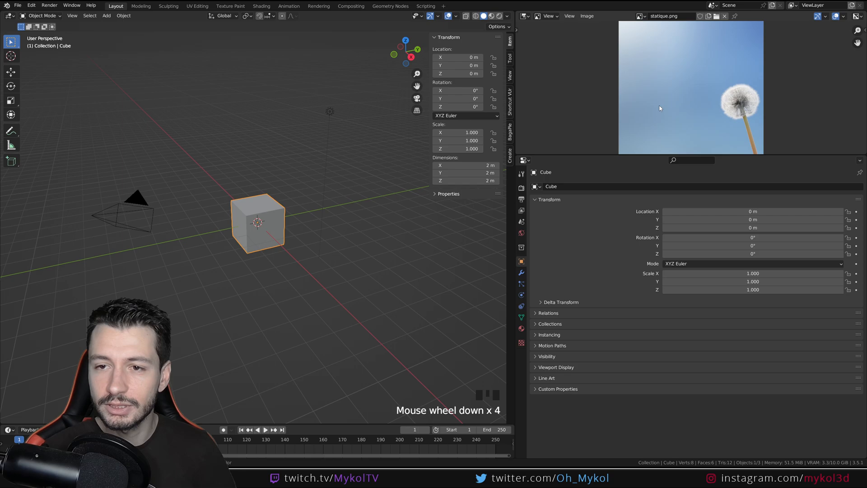
Display vent.png in the Image Editor and narrow its area to give the 3D view more room
left_click(640, 16)
left_click(652, 50)
scroll(688, 92, "up", 6)
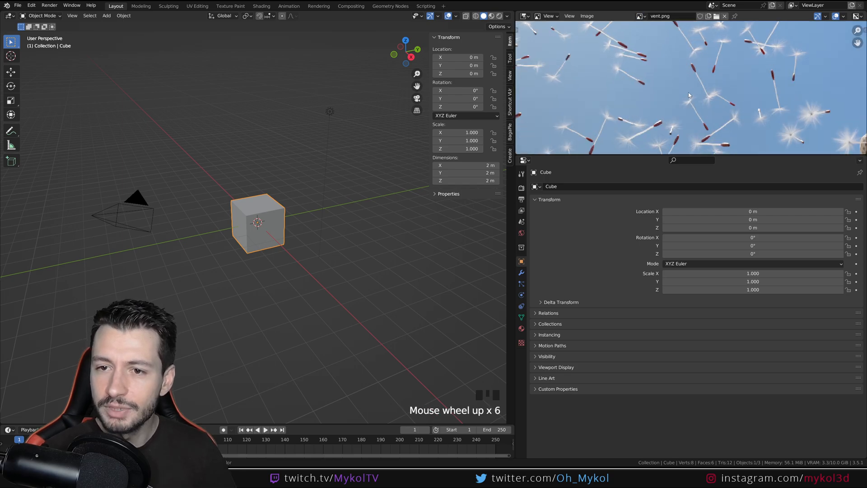
middle_click_drag(688, 92, 766, 101)
scroll(692, 102, "up", 2)
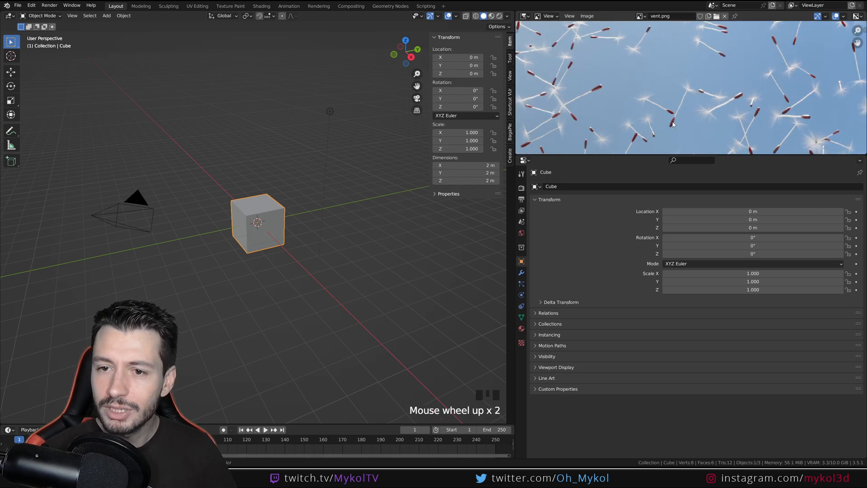
scroll(673, 122, "up", 2)
left_click_drag(516, 148, 584, 145)
middle_click_drag(687, 108, 701, 93)
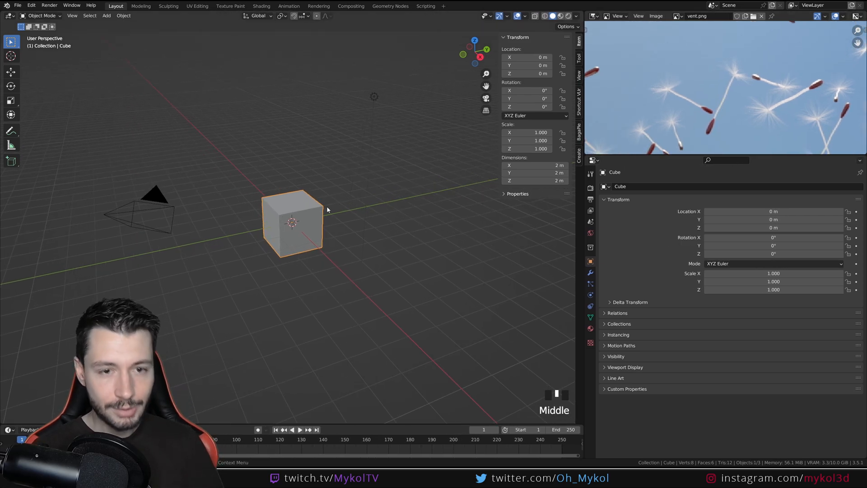
Delete the default cube and set the 3D view to the front orthographic view
key("Delete")
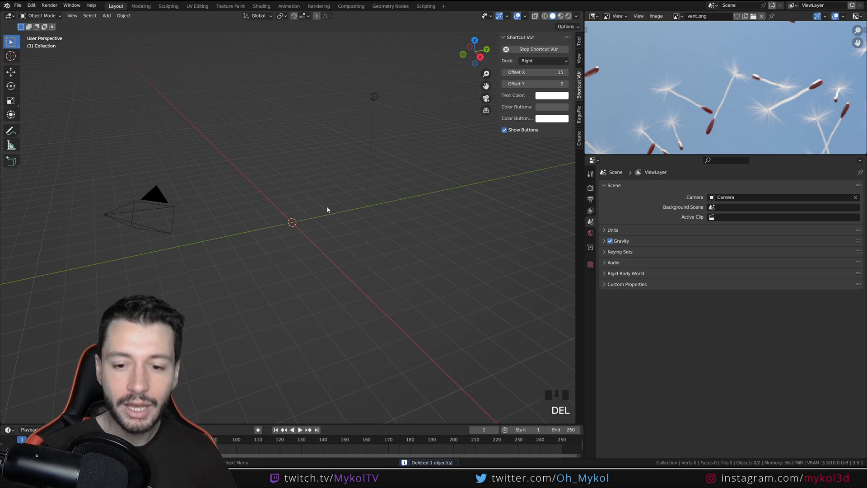
key("KP_1")
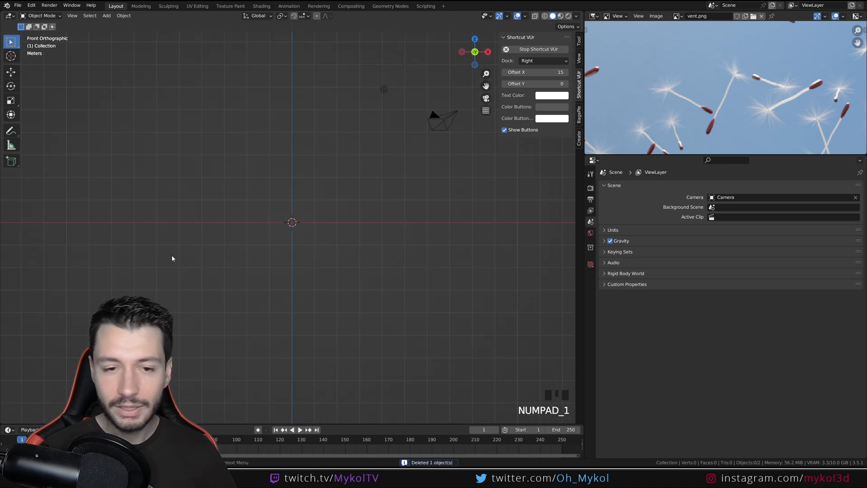
scroll(722, 118, "up", 1)
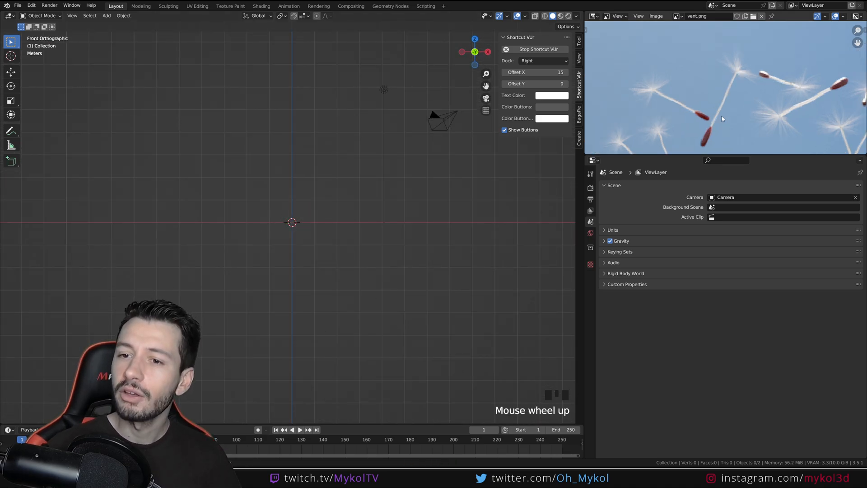
middle_click_drag(722, 119, 728, 99)
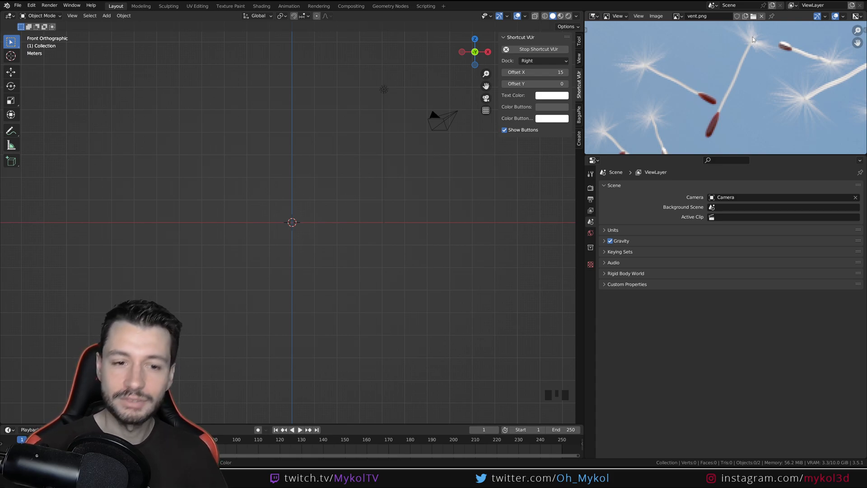
Add a cylinder and scale it to about 0.032 on X and Y only, making a thin rod for the seed stem
key("shift+a")
mouse_move(345, 267)
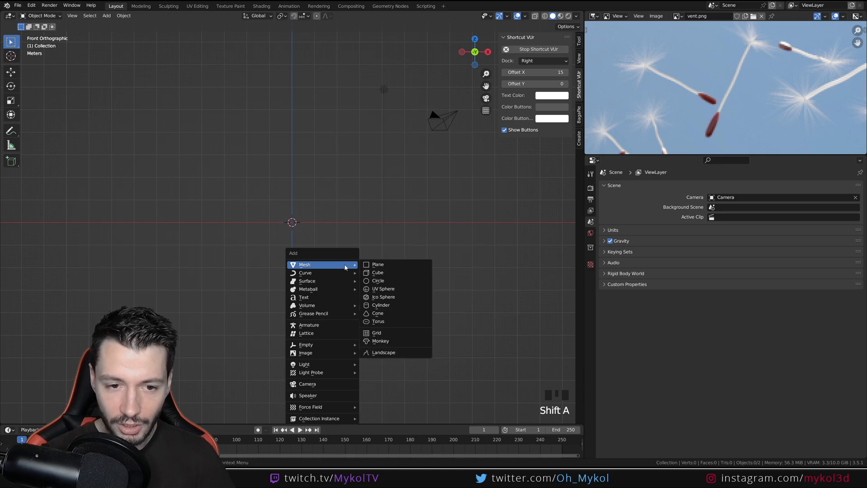
left_click(384, 305)
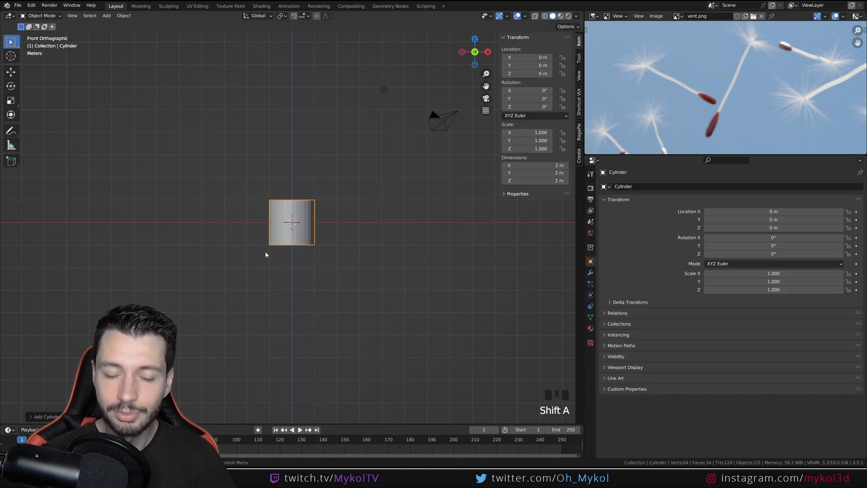
scroll(321, 245, "up", 5)
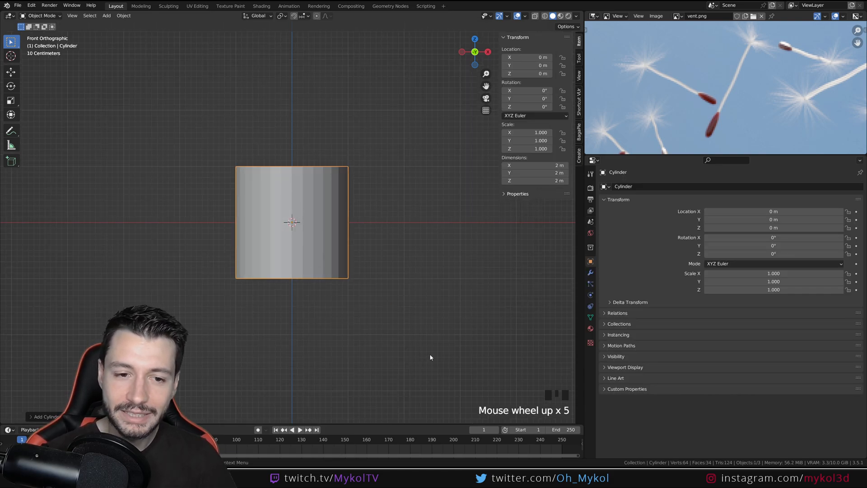
key("s")
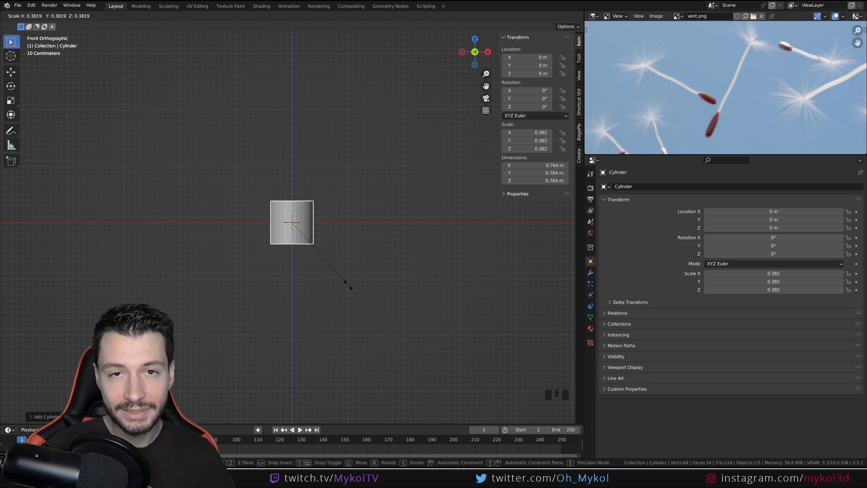
key("shift+z")
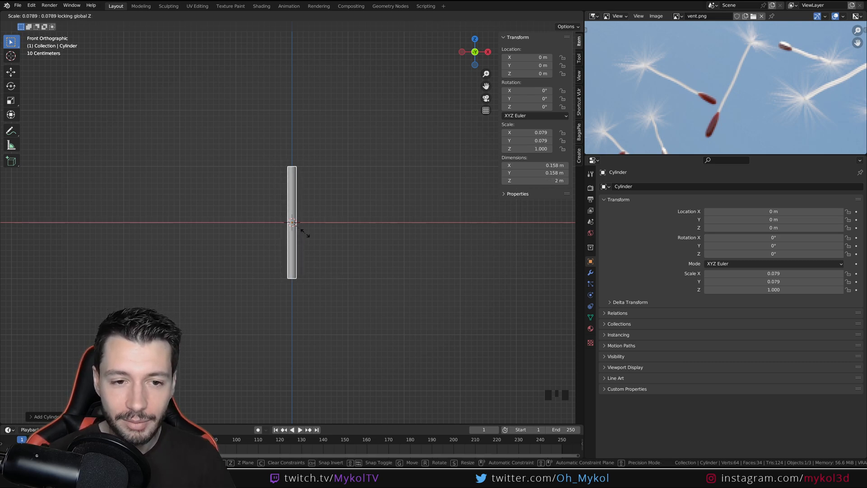
left_click(301, 224)
scroll(316, 252, "up", 5)
scroll(327, 271, "down", 1)
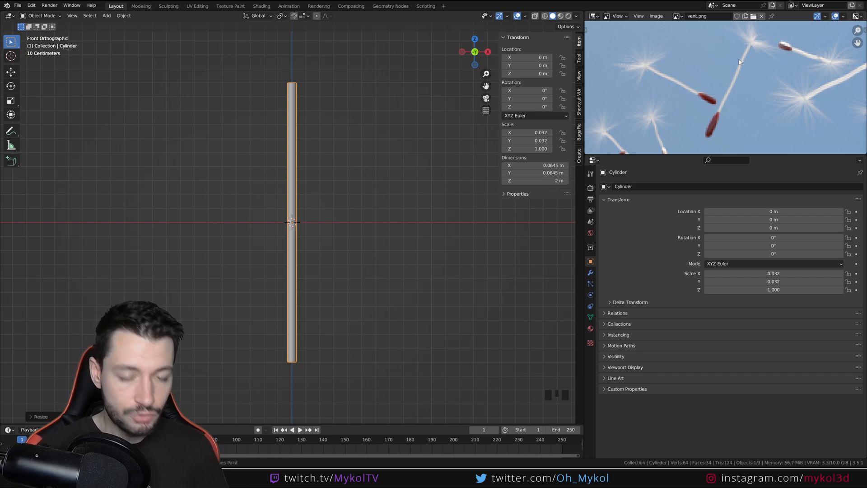
Apply the thin cylinder's scale
key("ctrl+a")
key("ctrl+a")
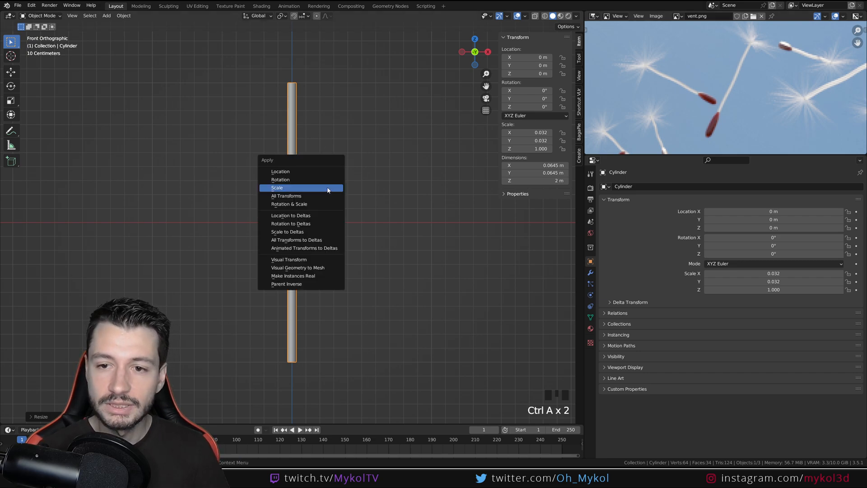
left_click(328, 188)
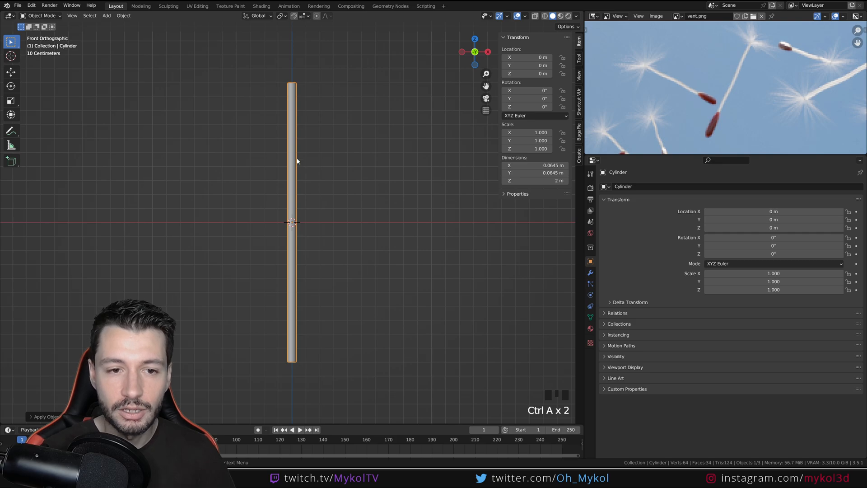
In Edit Mode, extrude the cylinder's bottom face about 0.027 m downward and enlarge it into a flared collar
middle_click_drag(403, 342, 400, 282, "shift")
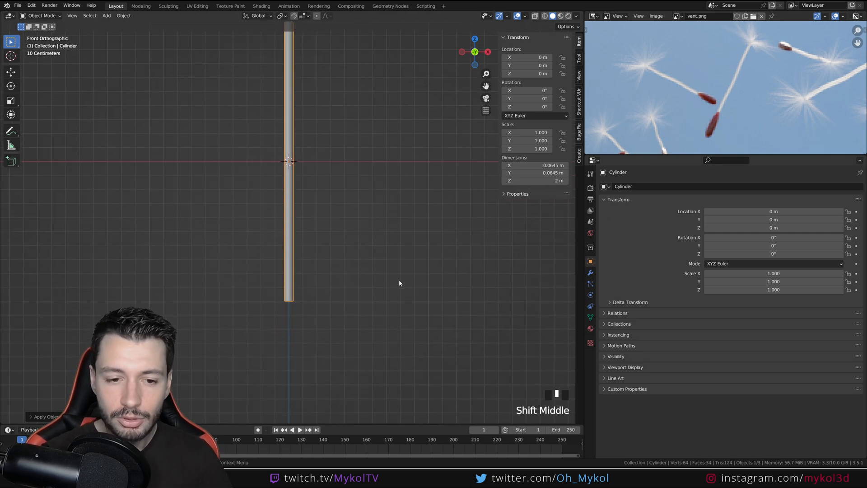
key("Tab")
middle_click_drag(293, 332, 290, 276)
scroll(290, 276, "up", 3)
left_click(85, 16)
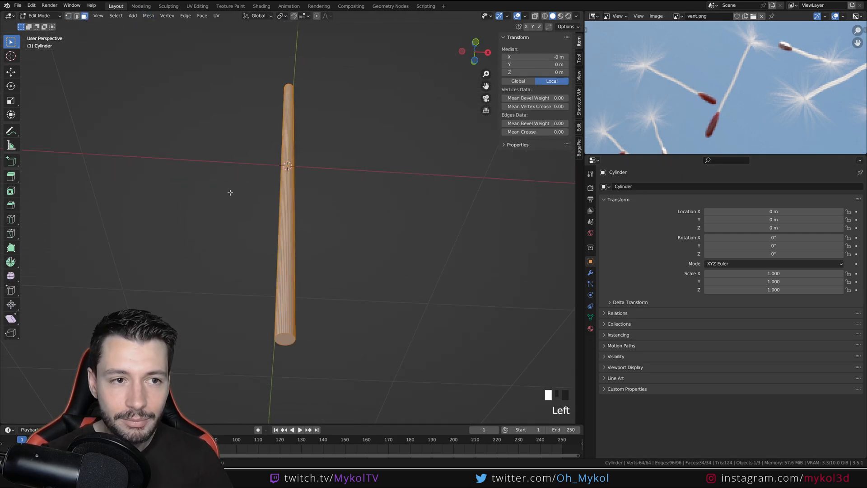
left_click(282, 343)
key("KP_1")
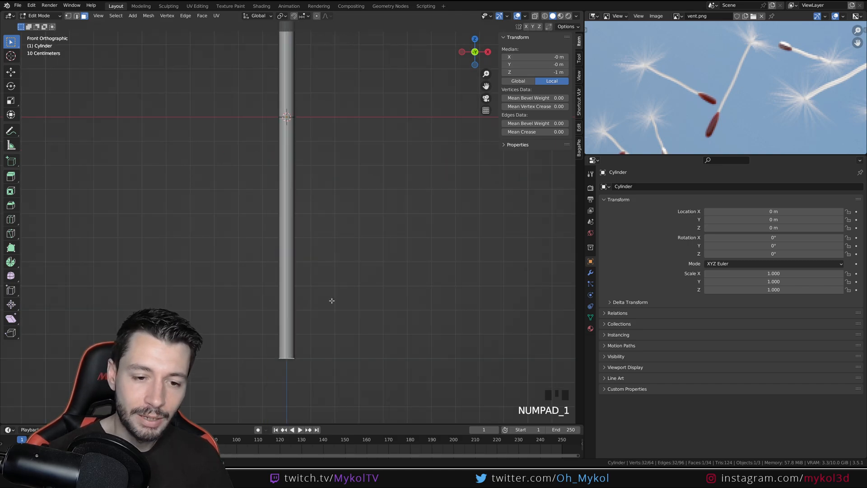
scroll(345, 372, "up", 2)
middle_click_drag(345, 372, 360, 225, "shift")
key("e")
left_click(359, 231)
key("s")
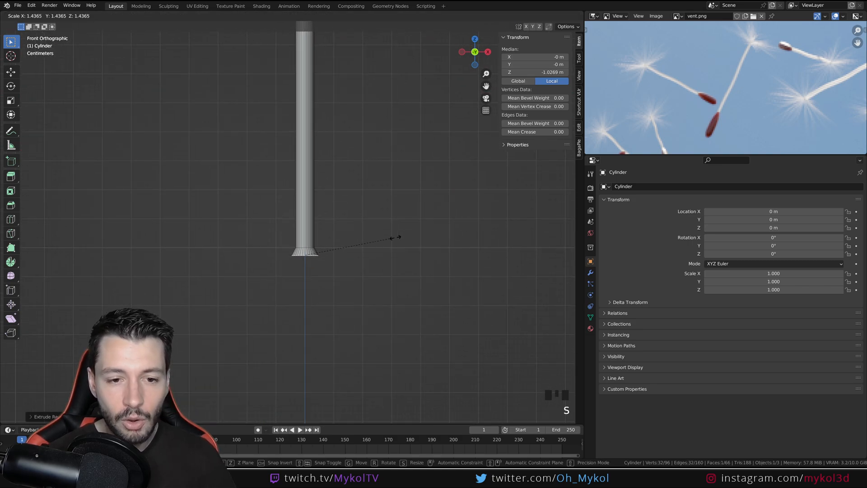
left_click(395, 228)
Extrude the widened bottom face about 0.42 m downward to form the seed's body
key("e")
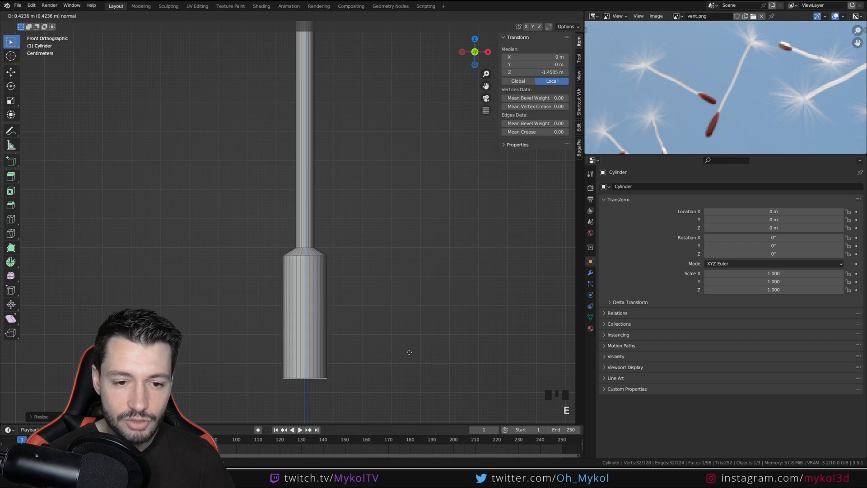
left_click(407, 351)
scroll(310, 290, "down", 6)
scroll(312, 306, "up", 3)
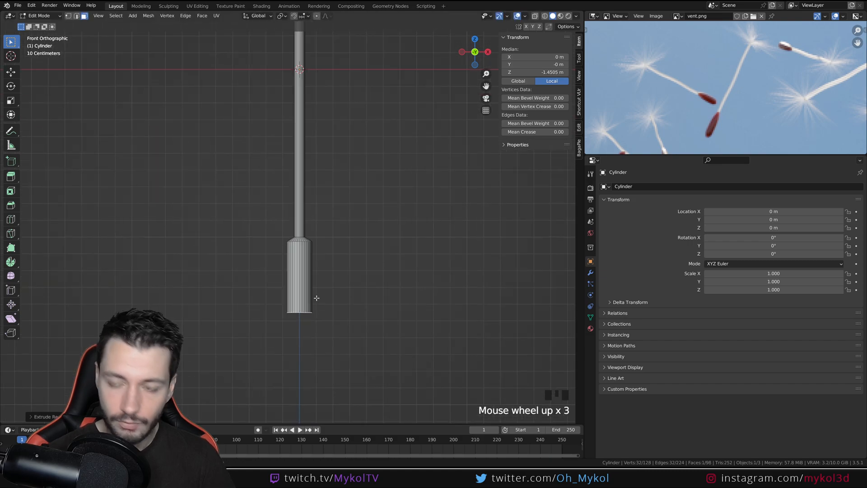
Add a level 2 Subdivision modifier to the seed mesh in Object Mode and open its modifier settings
middle_click_drag(333, 215, 335, 325, "shift")
middle_click_drag(333, 202, 333, 378, "shift")
key("Tab")
scroll(312, 286, "down", 6)
middle_click_drag(312, 288, 314, 218, "shift")
scroll(313, 303, "up", 5)
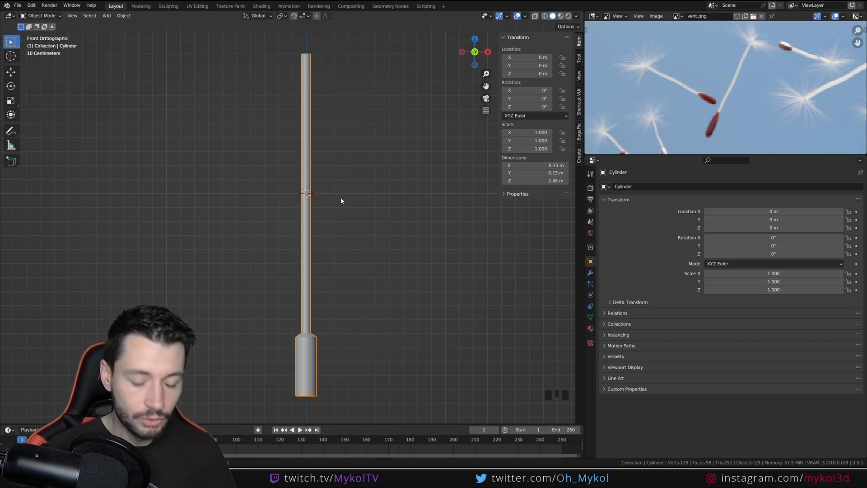
key("ctrl+2")
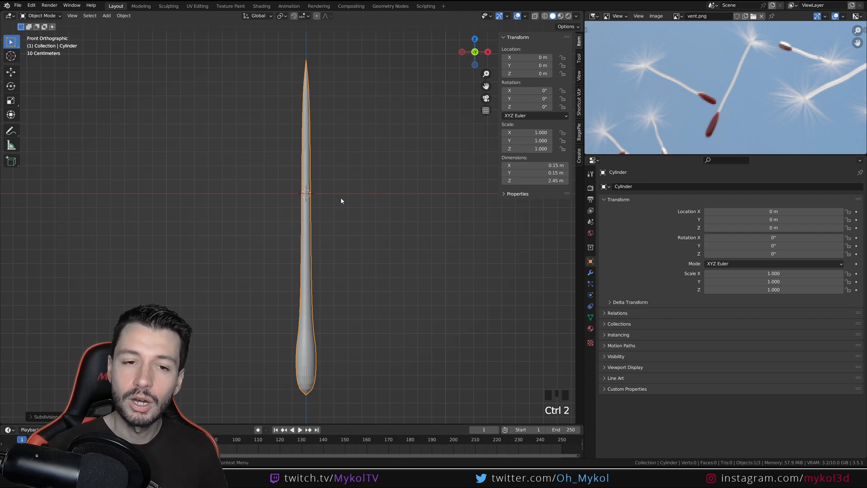
left_click(590, 272)
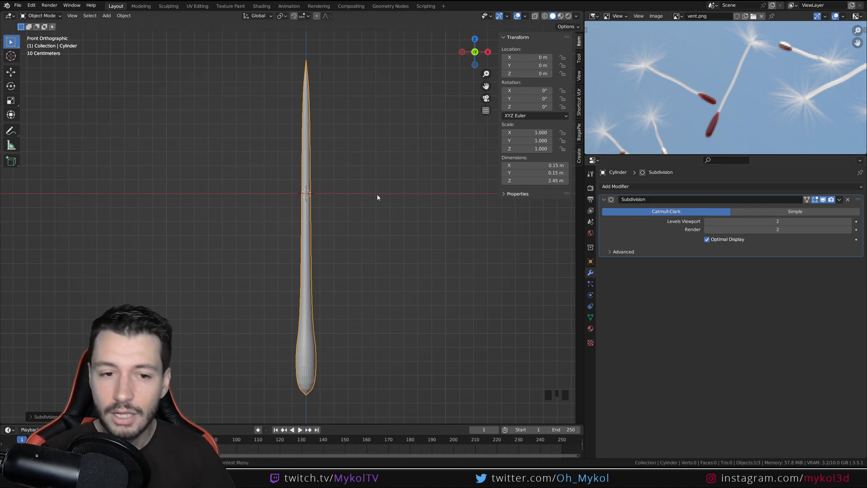
Shade the subdivided seed smooth
right_click(305, 199)
left_click(304, 199)
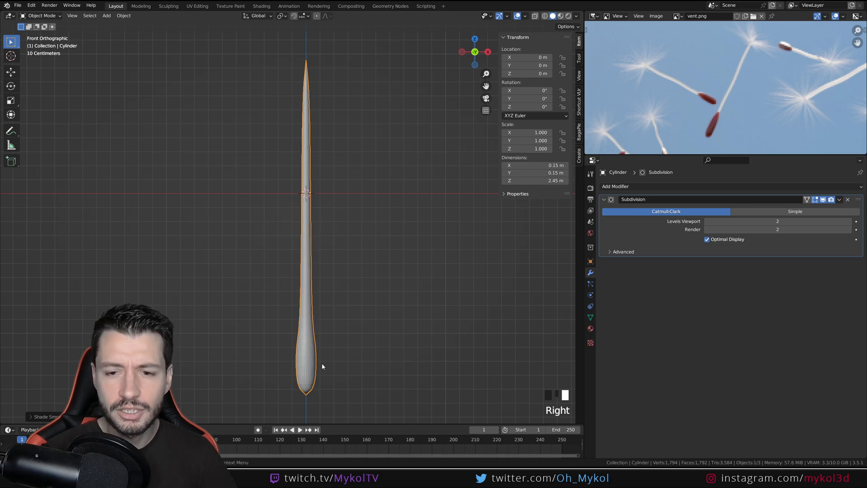
middle_click_drag(330, 369, 333, 335, "shift")
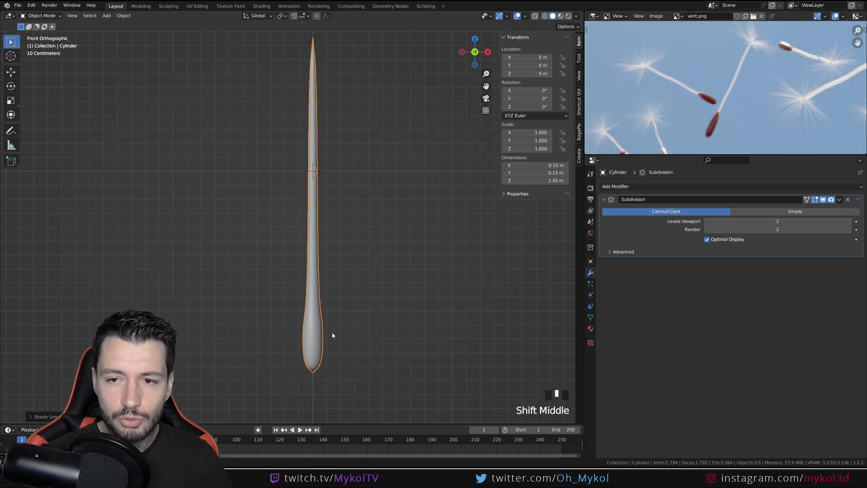
scroll(321, 343, "up", 5)
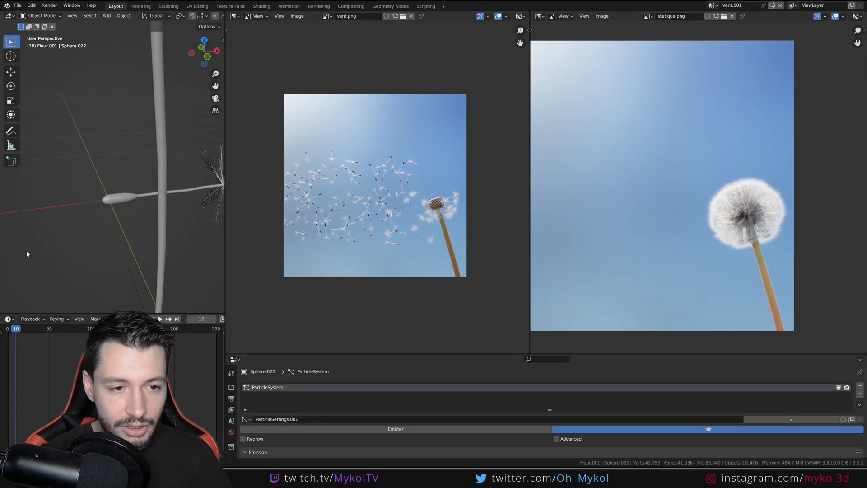
Examine the seed body's shape in the finished dandelion file, and return to the working file
middle_click_drag(27, 254, 189, 254)
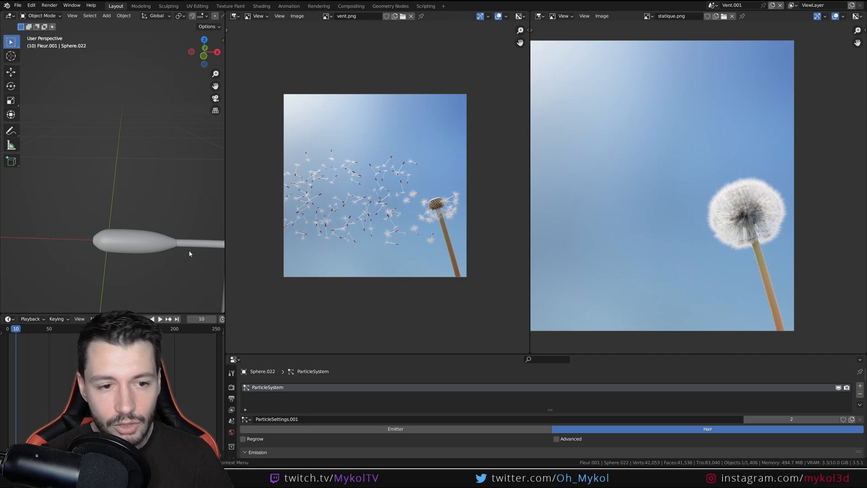
mouse_move(227, 477)
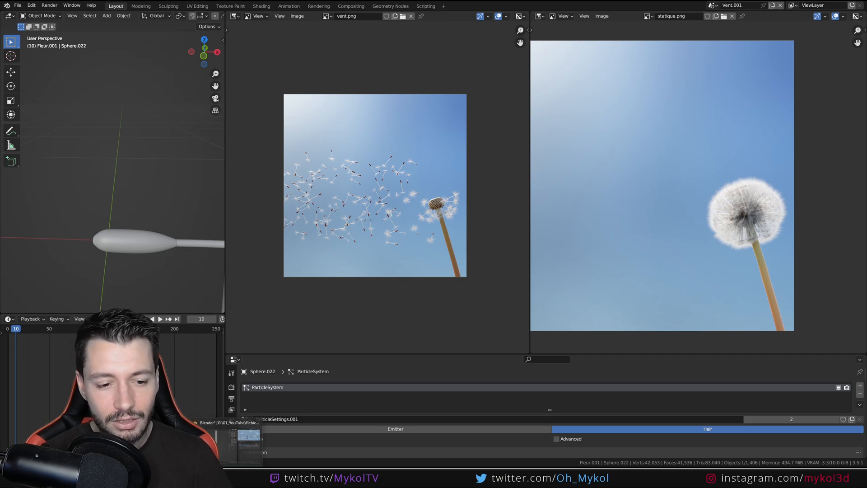
left_click(248, 436)
Try widening the seed body to about 0.19 m on X by box-selecting its faces and scaling them with Z locked
scroll(286, 344, "down", 7)
middle_click_drag(299, 298, 299, 318, "shift")
key("Tab")
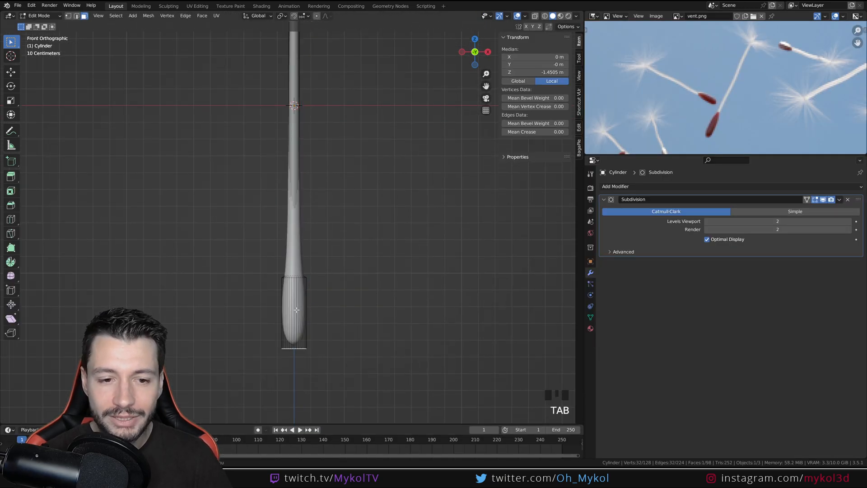
left_click_drag(349, 369, 244, 279)
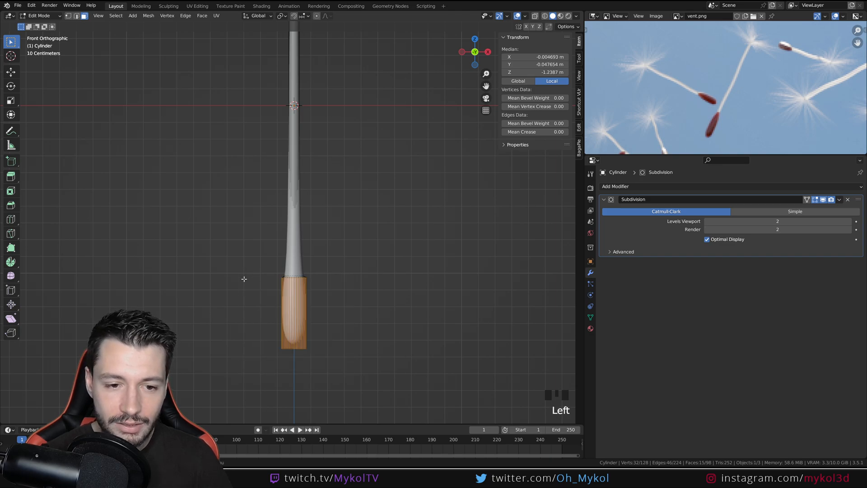
key("s")
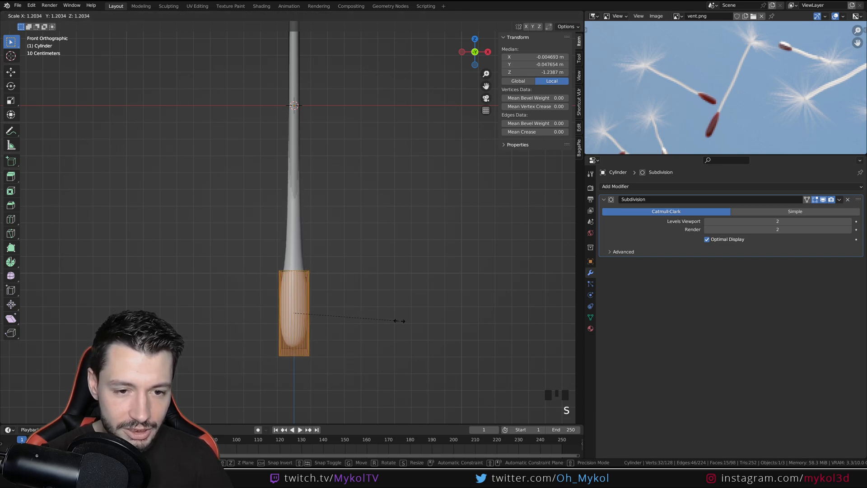
key("shift+z")
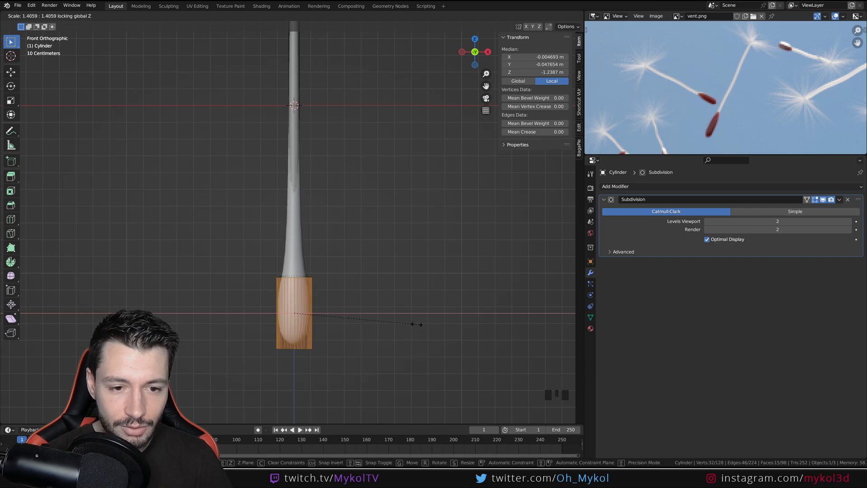
left_click(402, 325)
key("Tab")
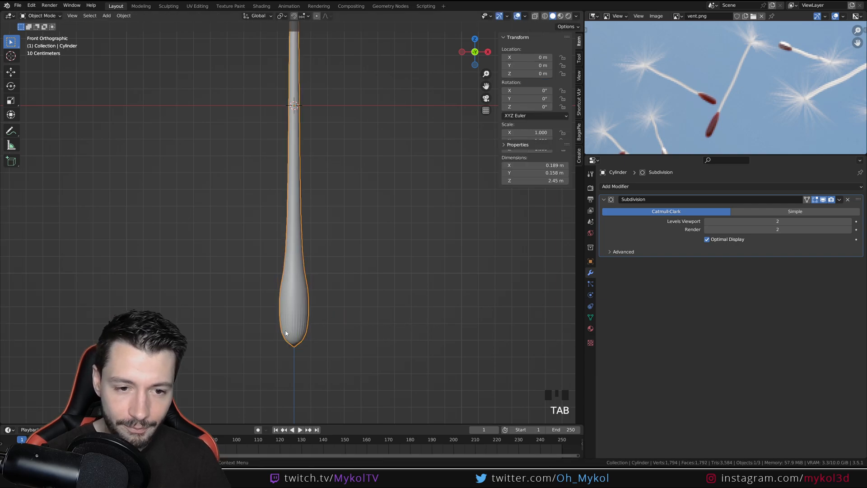
scroll(289, 348, "up", 2)
Try adding an edge loop low on the stem, slid close to the seed body, and undo it
key("Tab")
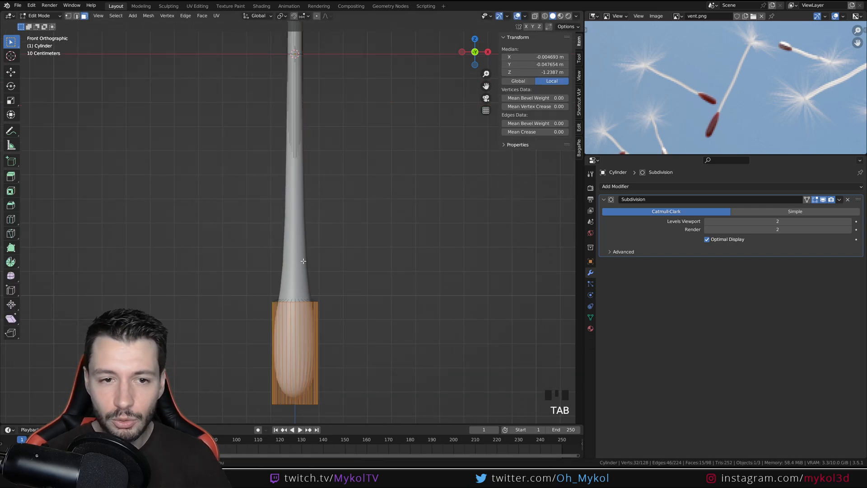
scroll(303, 261, "down", 2)
middle_click_drag(307, 212, 309, 240, "shift")
key("ctrl+r")
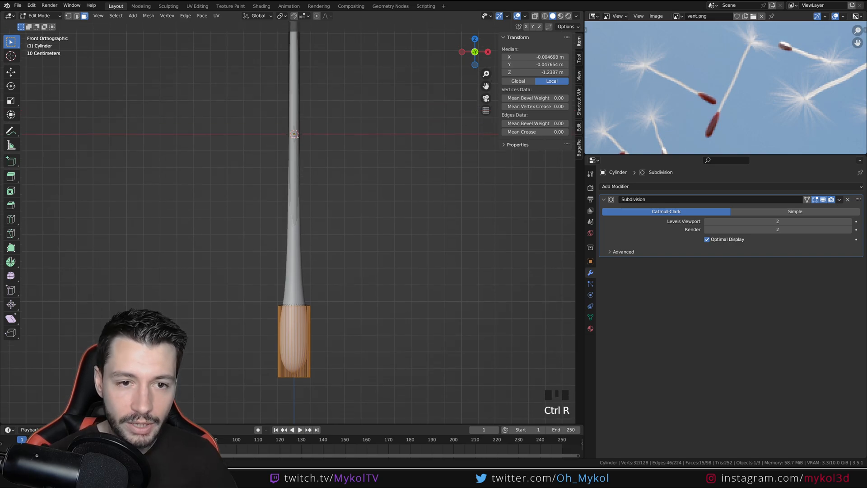
left_click(296, 145)
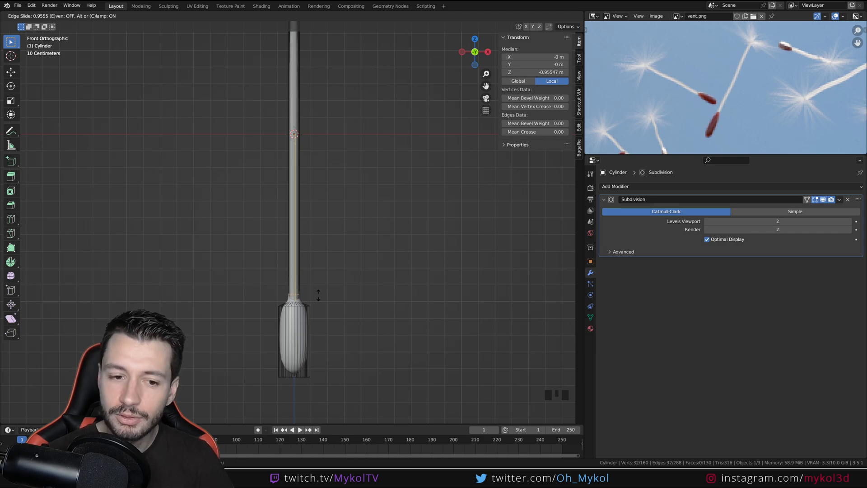
left_click(325, 319)
key("Tab")
scroll(316, 340, "up", 4)
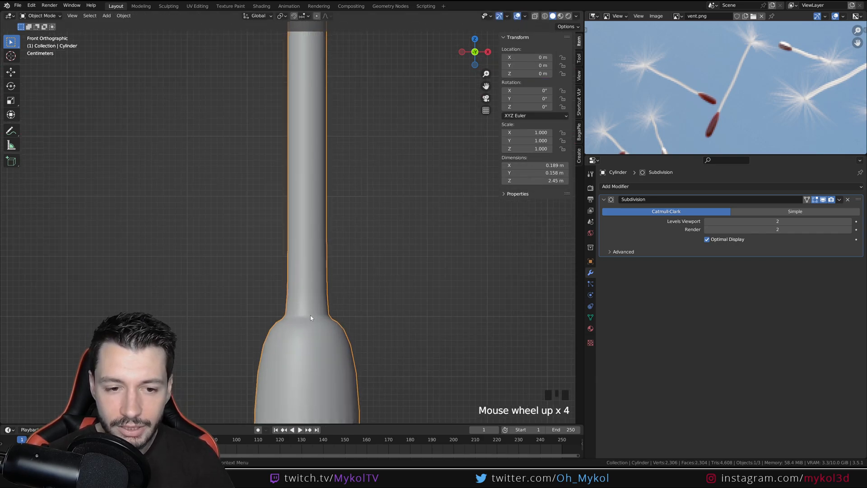
key("ctrl+z")
key("ctrl+z")
scroll(301, 130, "down", 5)
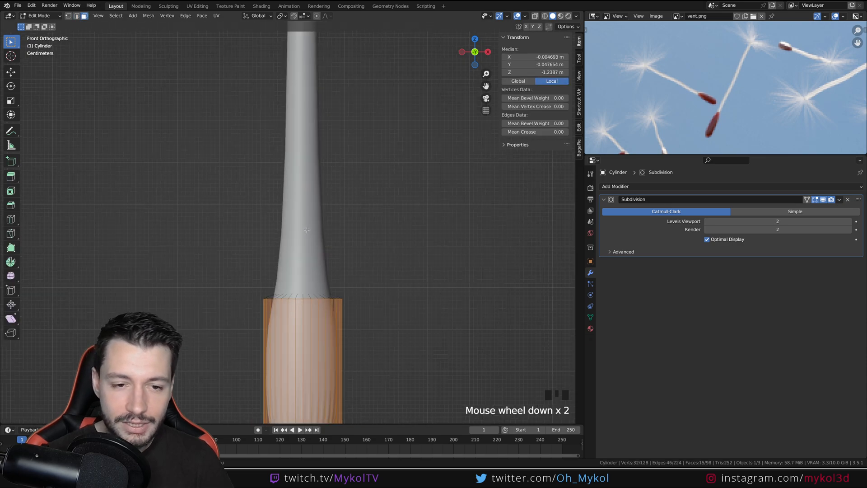
Add an edge loop around the stem just above the seed body, at about Z -0.98 m
key("ctrl+r")
left_click(300, 120)
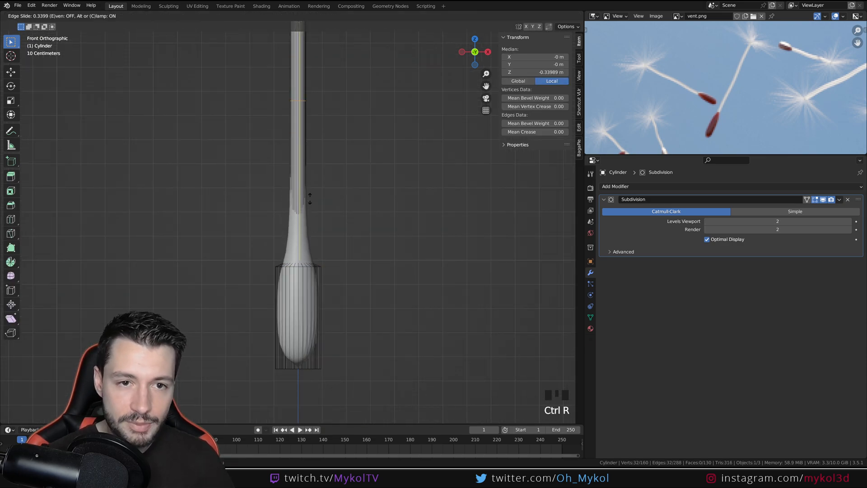
left_click(325, 343)
key("Tab")
scroll(321, 337, "up", 5)
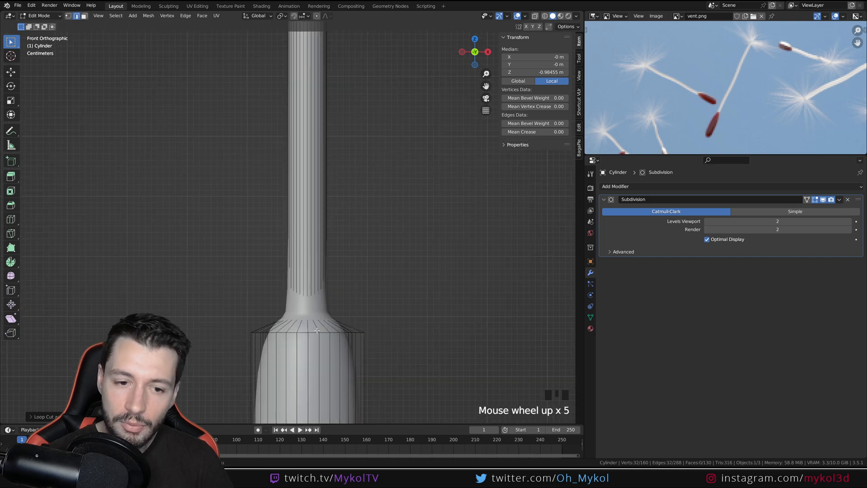
Shrink the edge loop at the seed body's upper end to about 0.77
key("Tab")
left_click(345, 355, "alt")
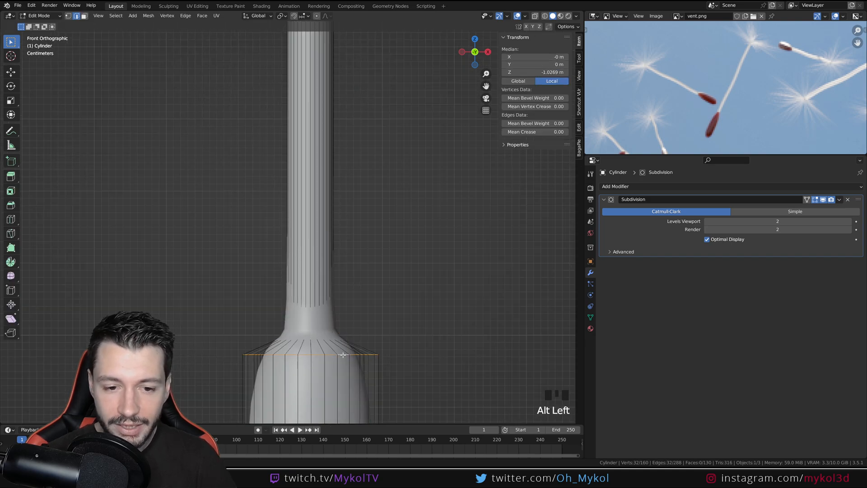
key("s")
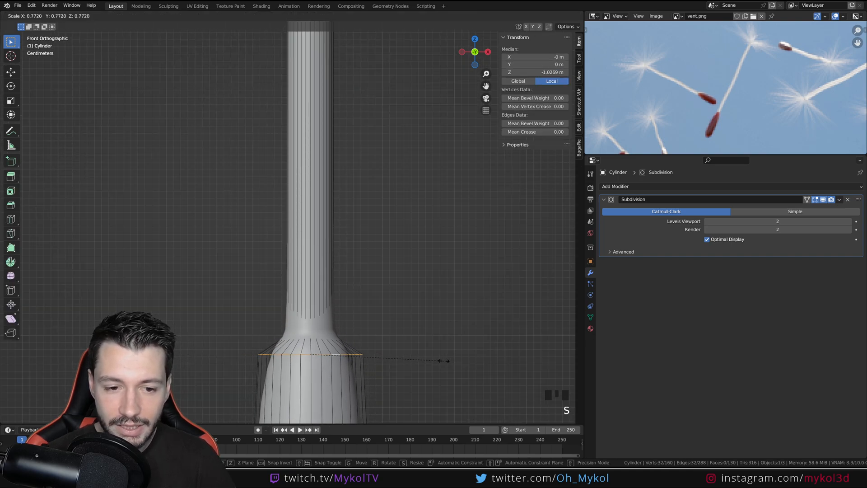
left_click(445, 359)
key("Tab")
key("Tab")
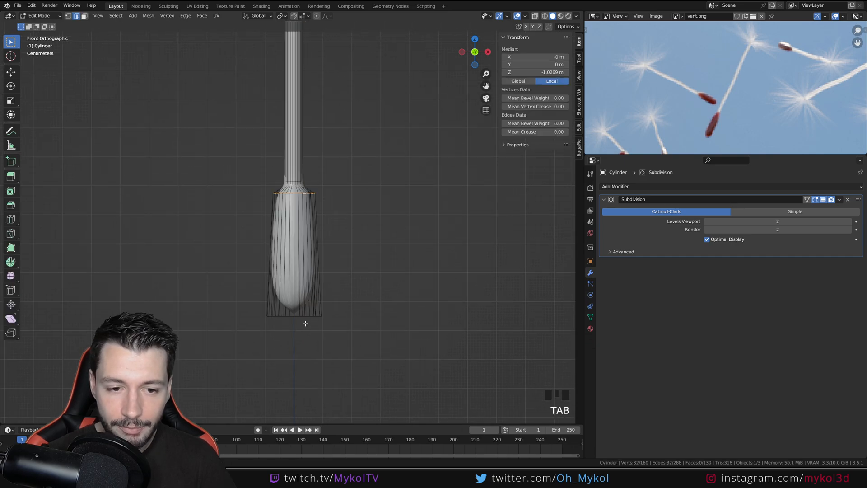
Inspect the seed body from the side and undo the edge loop edits and the uneven widening
left_click(307, 321, "alt")
scroll(307, 321, "up", 2)
middle_click_drag(307, 322, 439, 336)
key("ctrl+z")
key("ctrl+z")
key("ctrl+z")
key("ctrl+z")
key("ctrl+z")
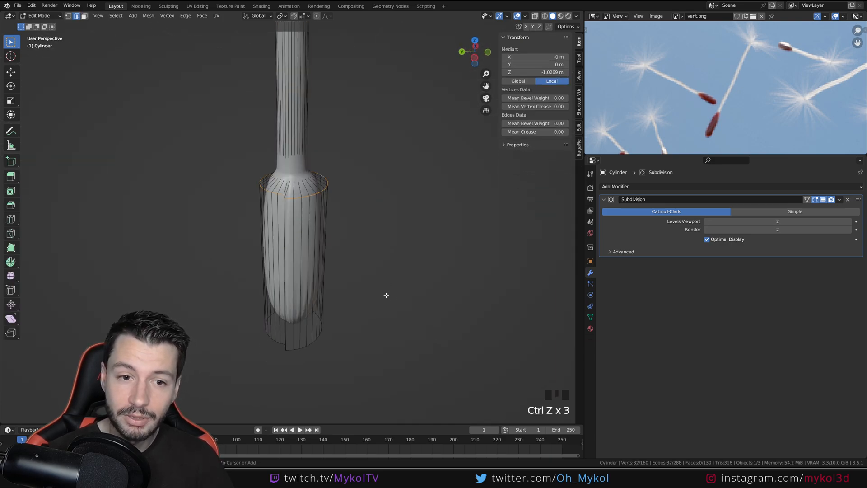
key("ctrl+z")
key("ctrl+z")
key("ctrl+z")
key("ctrl+z")
key("ctrl+z")
key("ctrl+z")
key("ctrl+z")
key("ctrl+z")
key("ctrl+z")
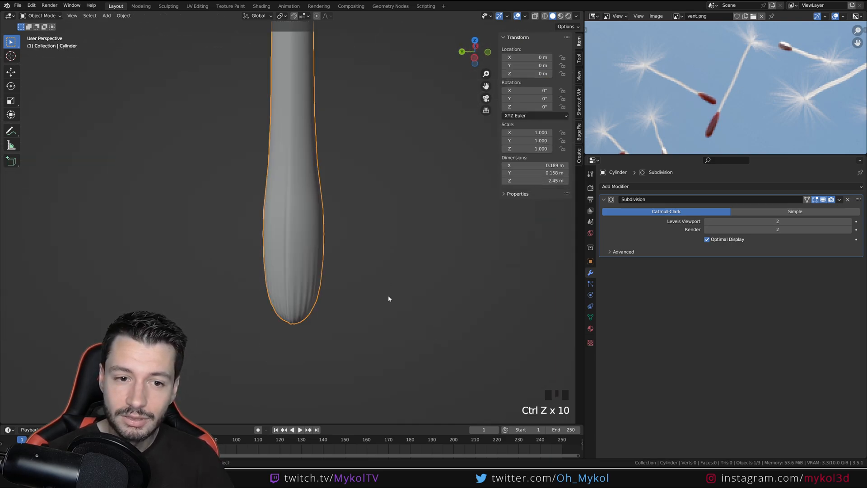
Try box-selecting the seed body's faces from the front in solid display, and clear the selection
middle_click_drag(387, 296, 321, 194)
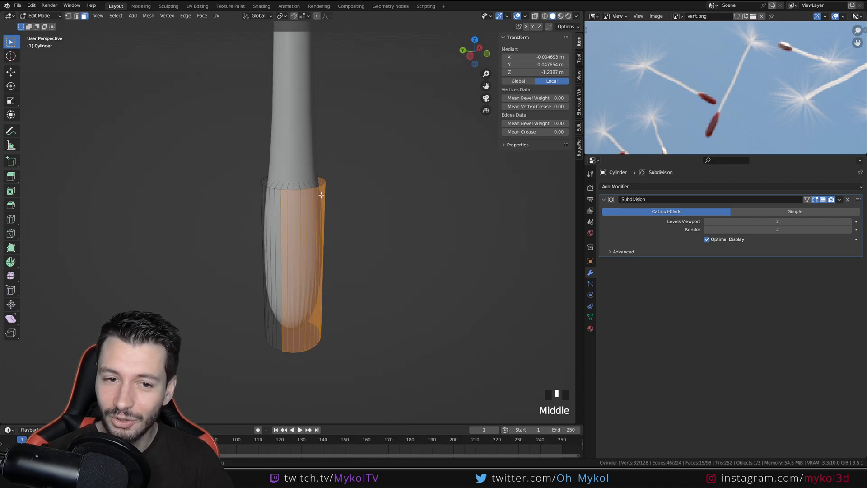
key("KP_1")
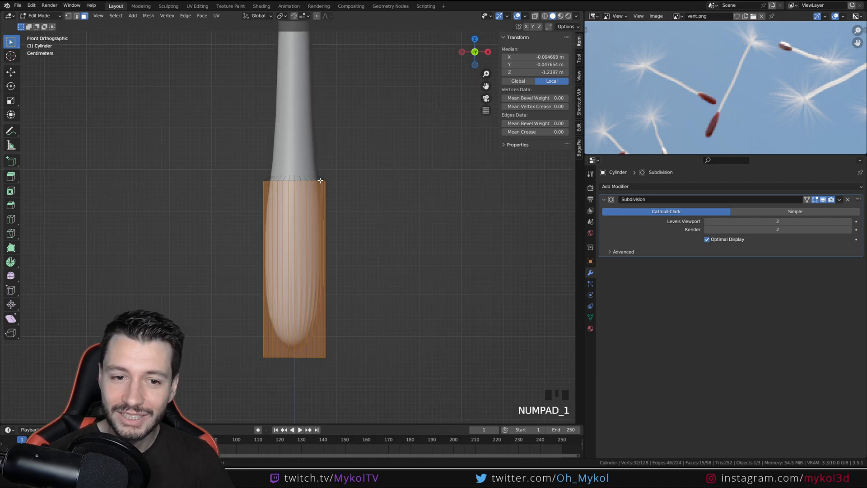
left_click(468, 344)
left_click_drag(468, 344, 189, 210)
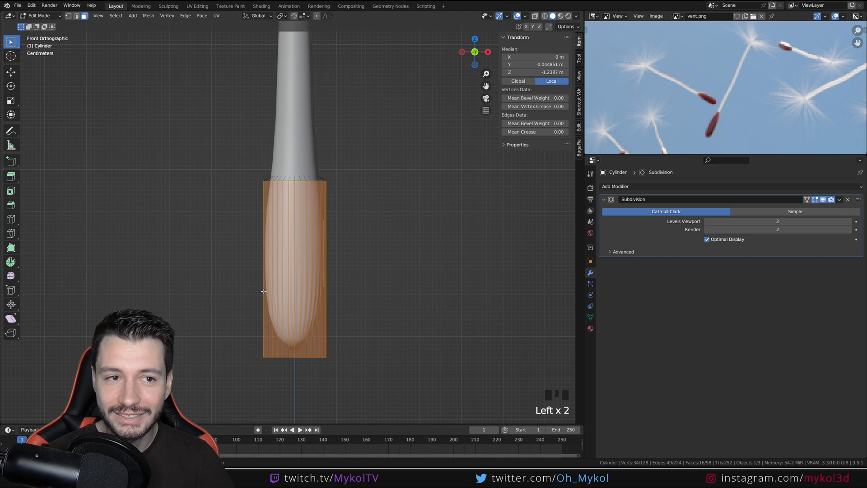
left_click(239, 237)
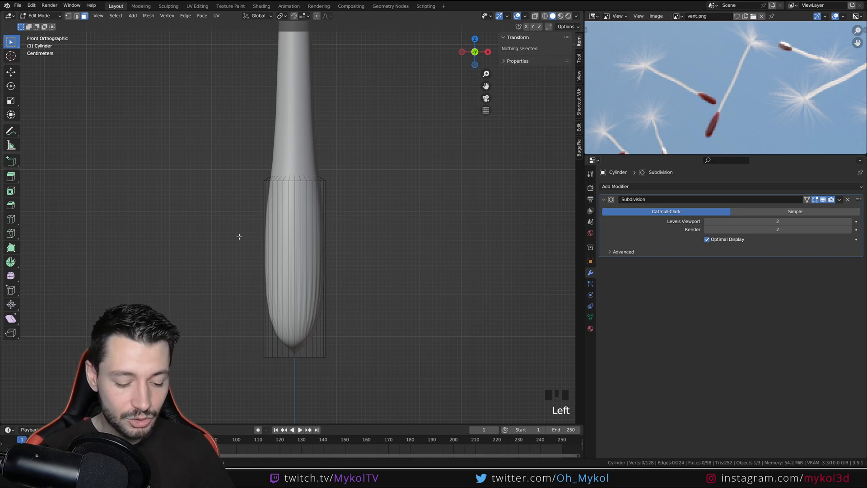
Show the mesh in wireframe display and return to solid display
key("z")
left_click(186, 236)
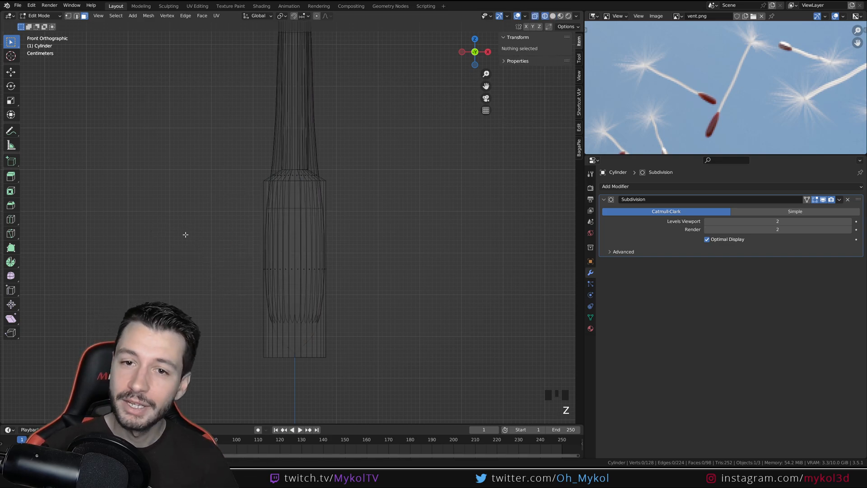
key("z")
left_click(261, 243)
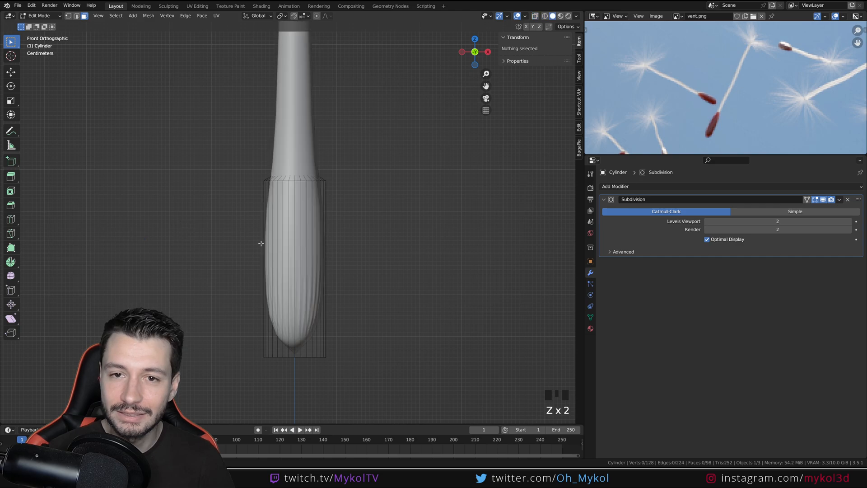
Enable X-ray and box-select the seed body's faces through the mesh, checking the selection from the side
left_click(534, 17)
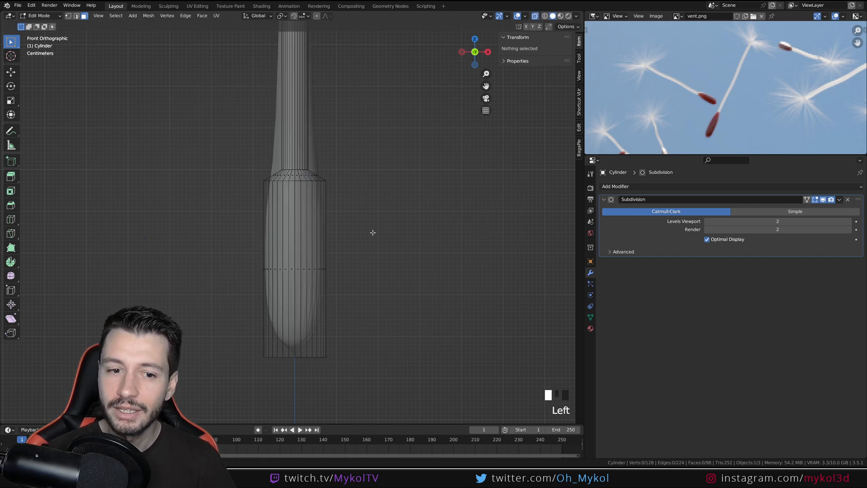
left_click_drag(392, 292, 183, 249)
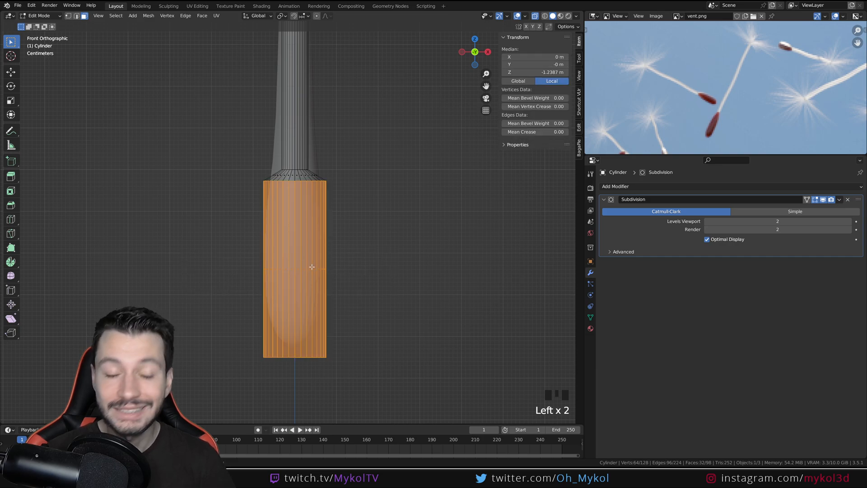
middle_click_drag(312, 267, 446, 220)
Disable X-ray, clear the face selection, and show the mesh in wireframe from the front
left_click(526, 26)
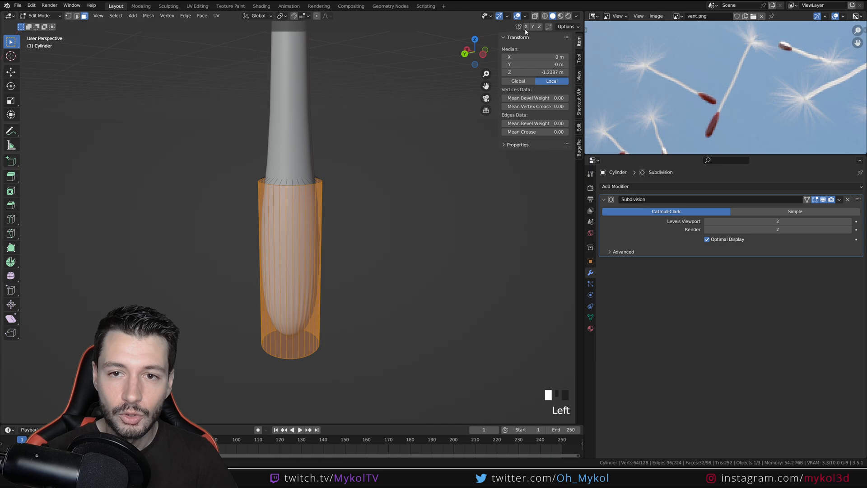
key("KP_1")
left_click(420, 178)
key("z")
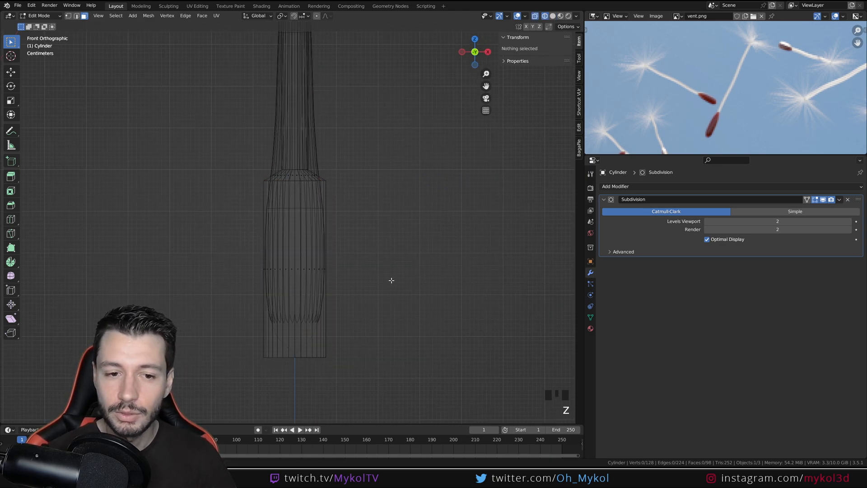
Select the seed body through the wireframe and widen it to about 1.36 times without scaling along Z, and return to solid display
left_click_drag(391, 280, 246, 254)
key("s")
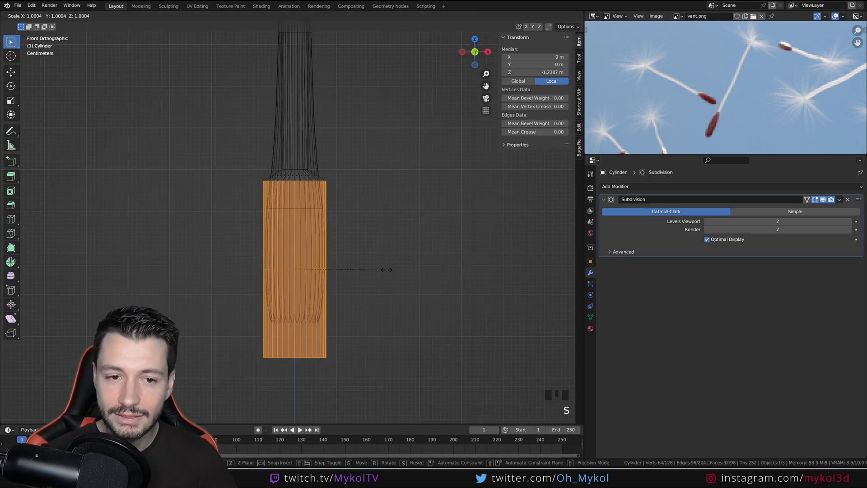
key("shift+z")
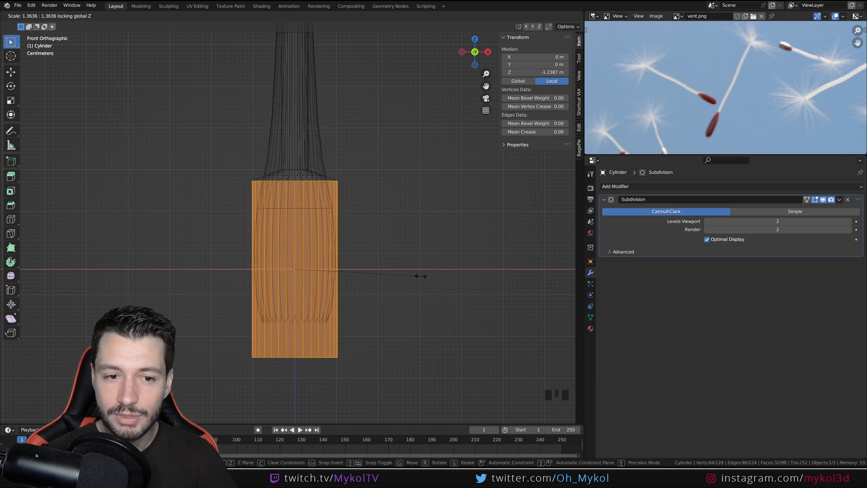
left_click(420, 276)
key("z")
left_click(383, 221)
middle_click_drag(372, 224, 349, 271, "shift")
scroll(321, 194, "down", 5)
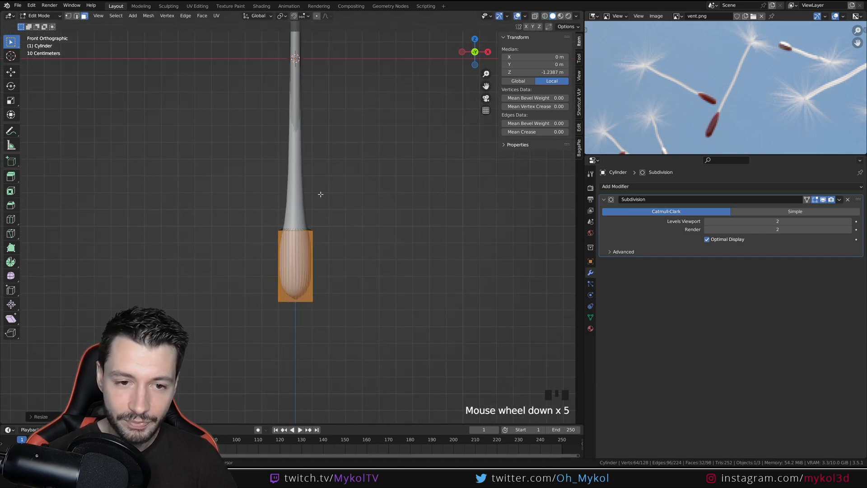
Add an edge loop around the lower stem and slide it down close to the seed body, at about Z -0.98 m
middle_click_drag(294, 155, 296, 192, "shift")
key("ctrl+r")
left_click(302, 147)
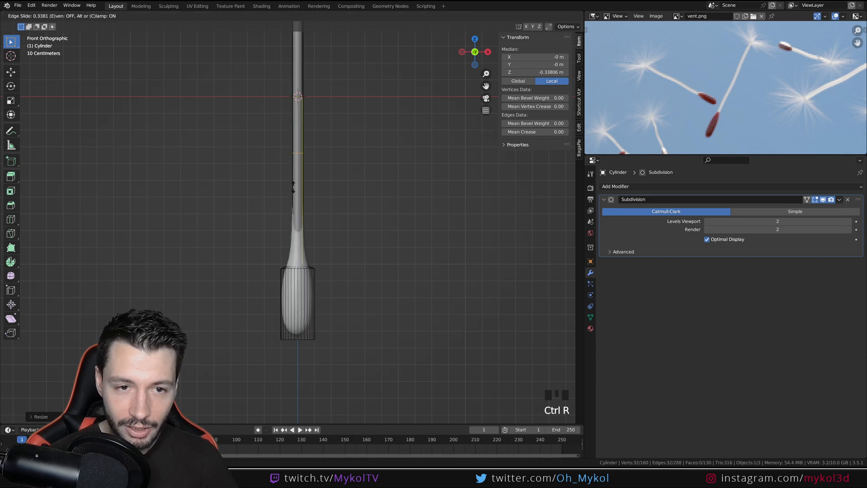
left_click(329, 292)
key("Tab")
middle_click_drag(329, 294, 308, 267, "shift")
scroll(307, 264, "down", 4)
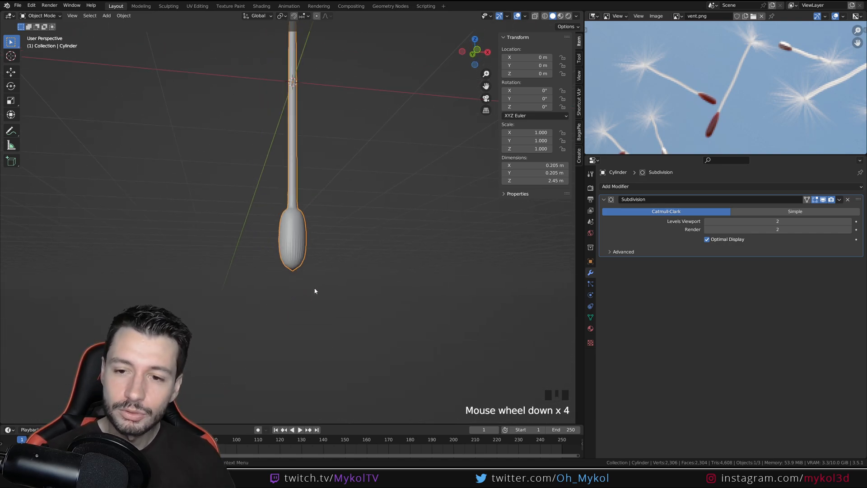
In face selection mode, select the flat cap face at the lower end of the seed body
scroll(335, 239, "up", 3)
key("Tab")
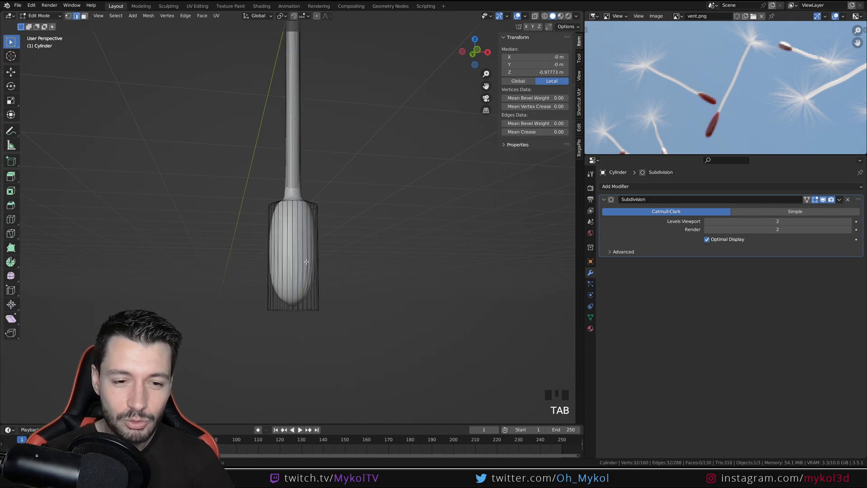
middle_click_drag(335, 238, 287, 253)
left_click(285, 247)
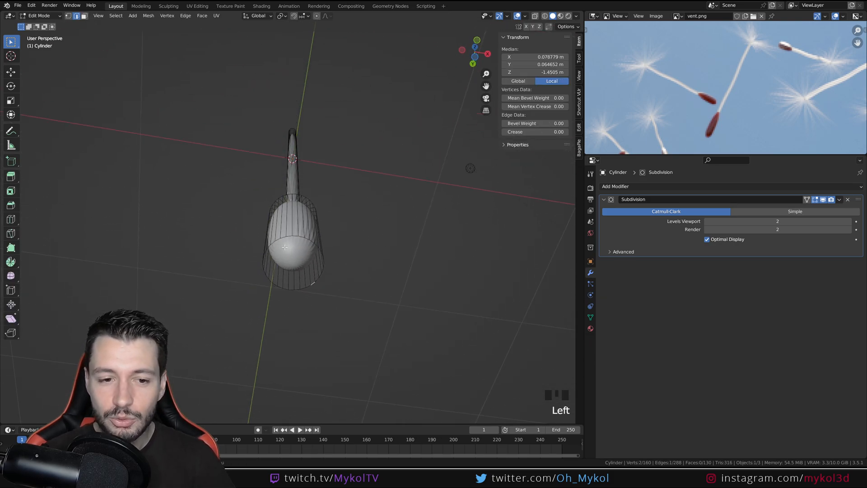
left_click(84, 16)
left_click(293, 243)
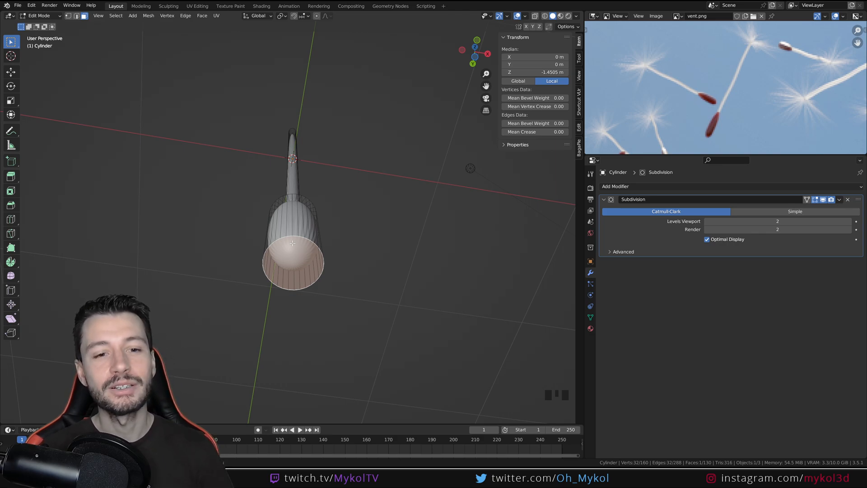
key("KP_1")
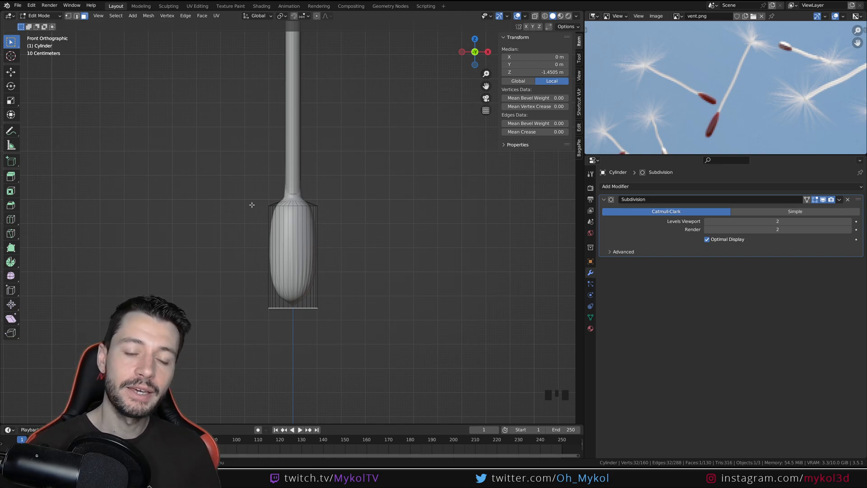
middle_click_drag(251, 204, 275, 309)
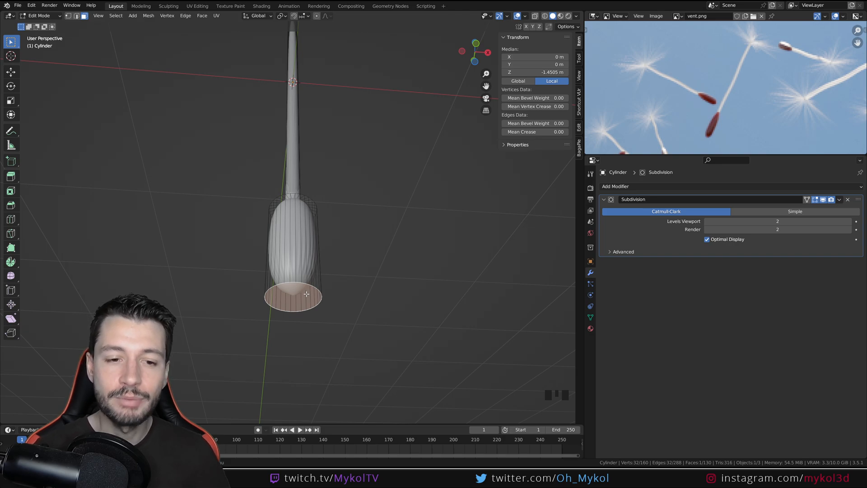
Bevel the cap's edge with two segments and check the smoothed seed body in Object Mode from the front
key("KP_1")
scroll(369, 339, "up", 1)
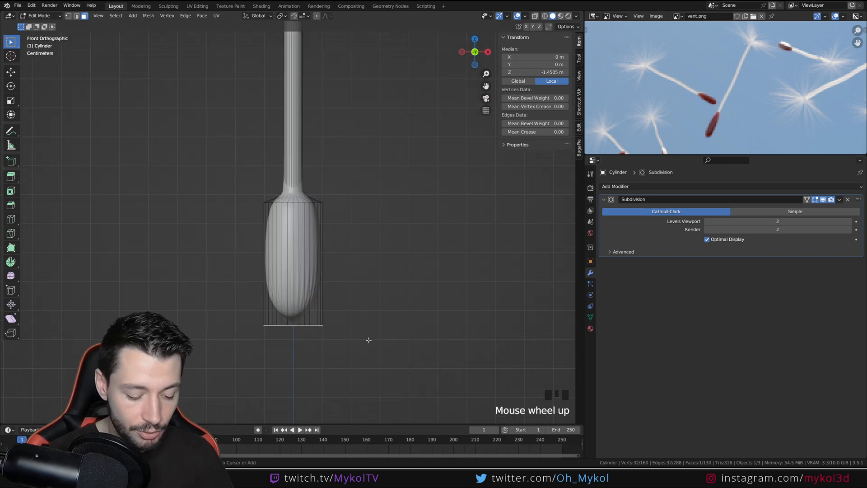
key("ctrl+b")
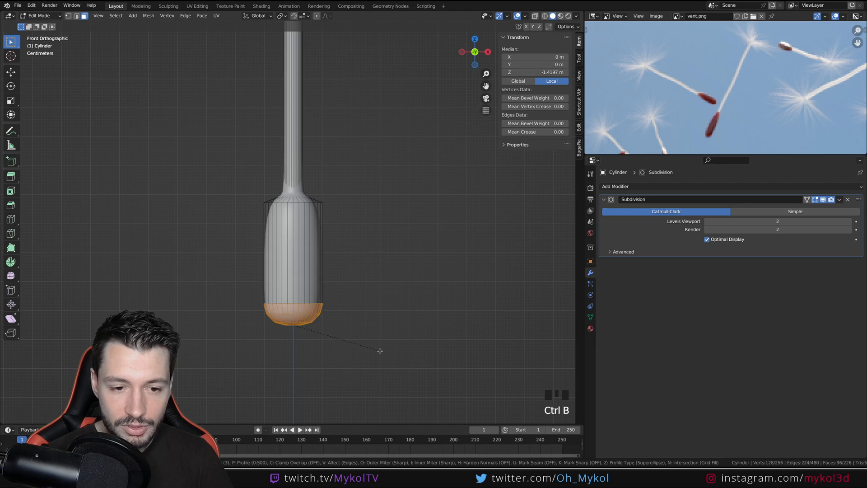
scroll(380, 350, "down", 2)
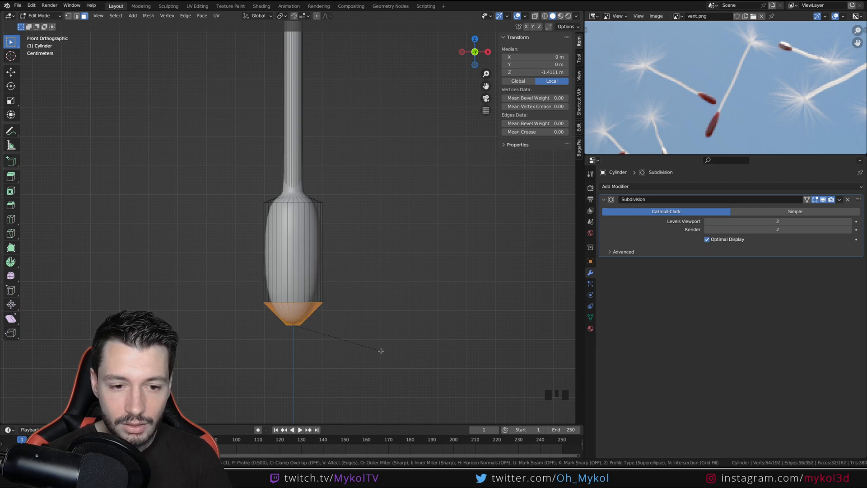
scroll(381, 351, "up", 1)
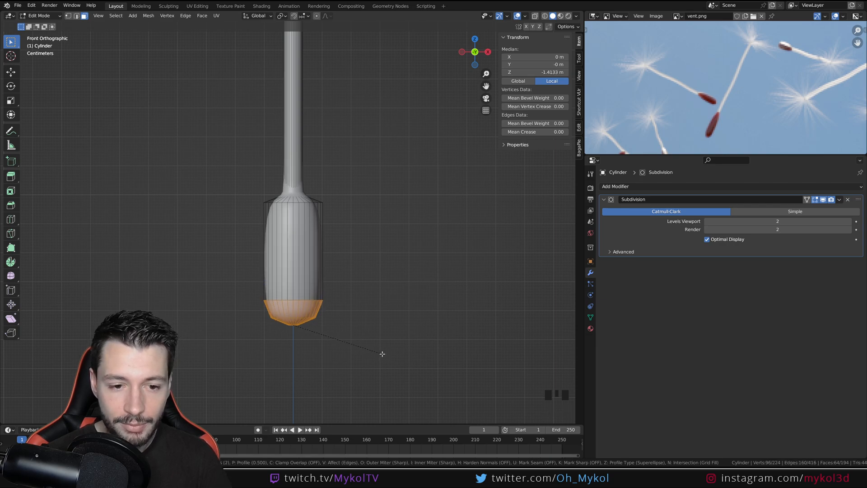
left_click(382, 353)
key("Tab")
middle_click_drag(307, 338, 319, 313)
scroll(303, 294, "up", 3)
key("KP_1")
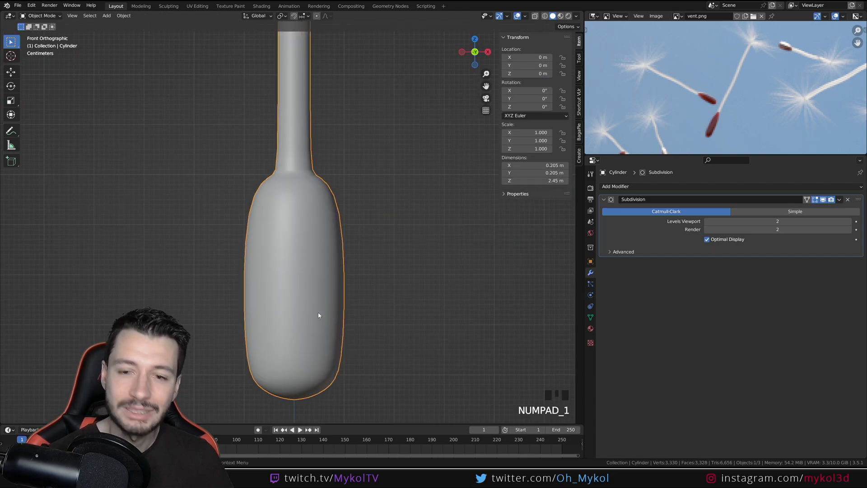
Move the upper bevel edge loop up about 0.15 m along Z and scale it slightly wider than the seed body
key("Tab")
middle_click_drag(76, 138, 71, 116, "shift")
left_click(77, 18)
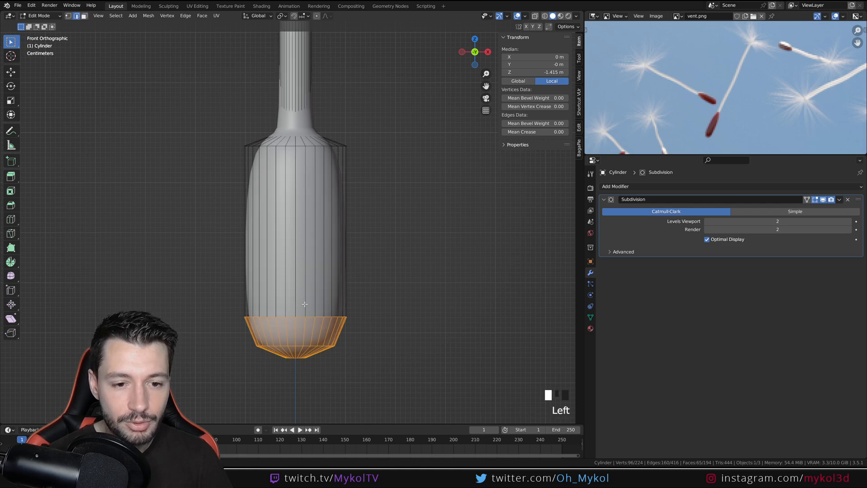
left_click(291, 316, "alt")
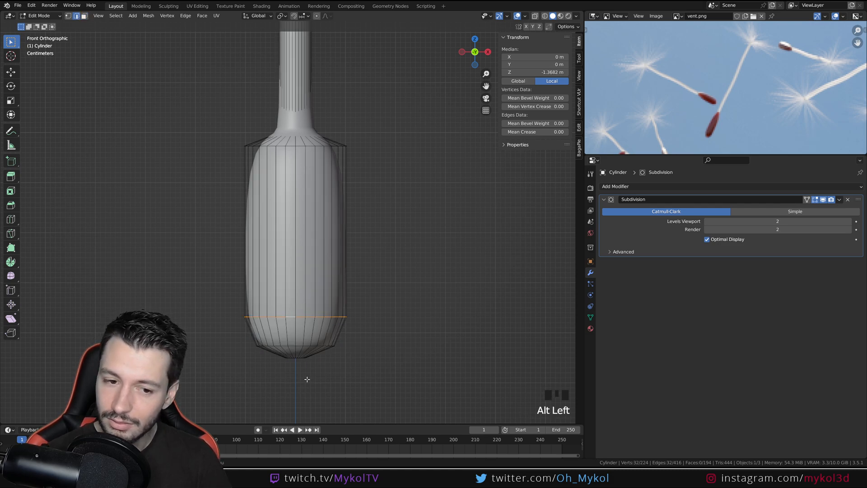
key("g")
key("z")
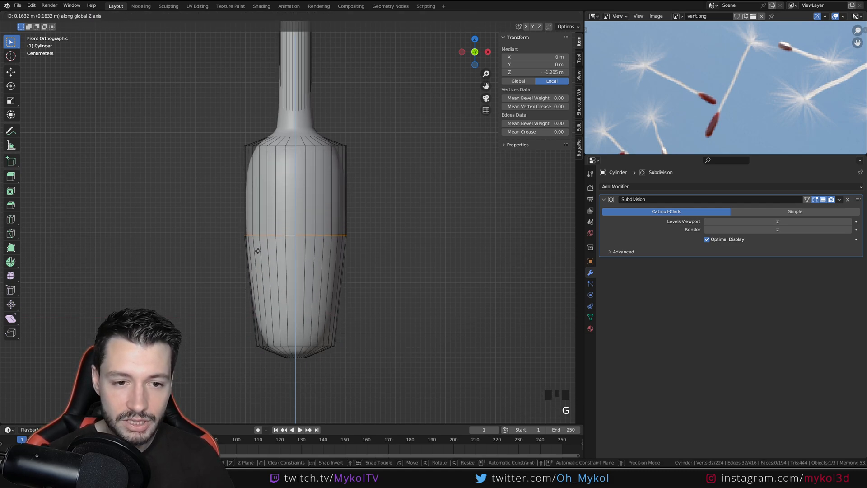
left_click(255, 258)
key("s")
left_click(374, 282)
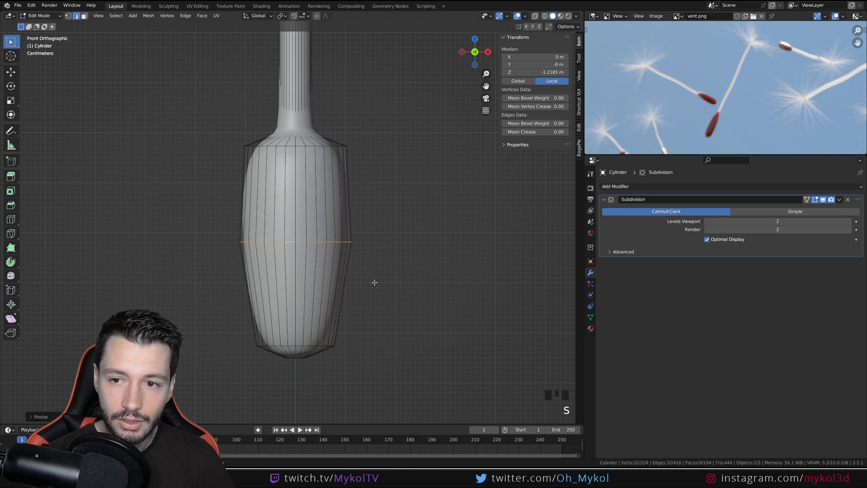
Move the middle bevel loop up about 0.076 m along Z and widen it to fill out the lower body
left_click(290, 345, "alt")
key("g")
key("z")
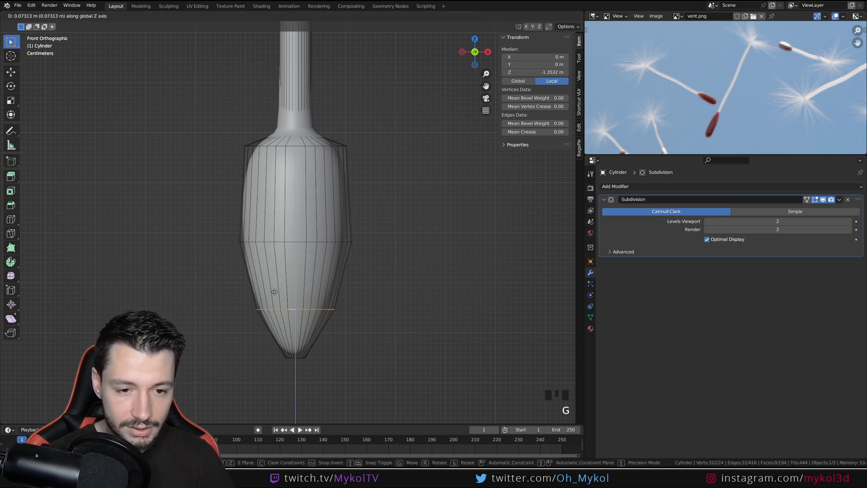
left_click(317, 300)
key("s")
left_click(427, 316)
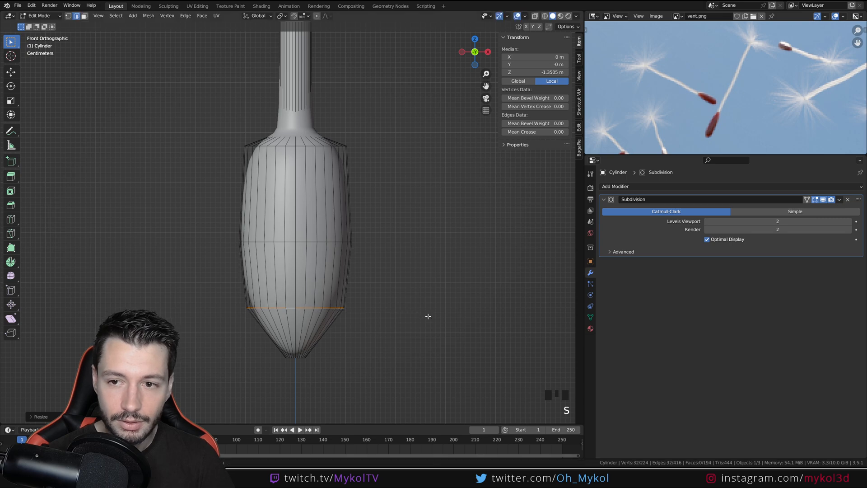
Widen the lowest edge loop, raise it about 0.018 m along Z, and check the smoothed shape in Object Mode
left_click(292, 359, "alt")
key("s")
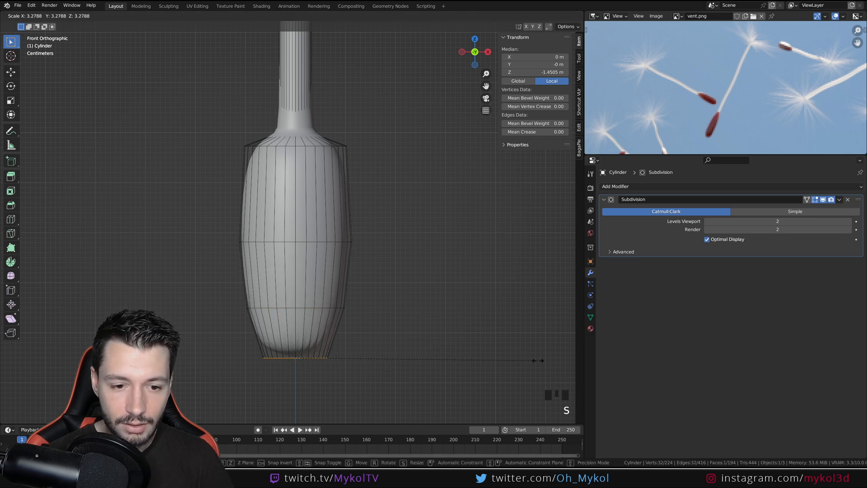
left_click(505, 360)
key("g")
key("x")
key("z")
left_click(333, 357)
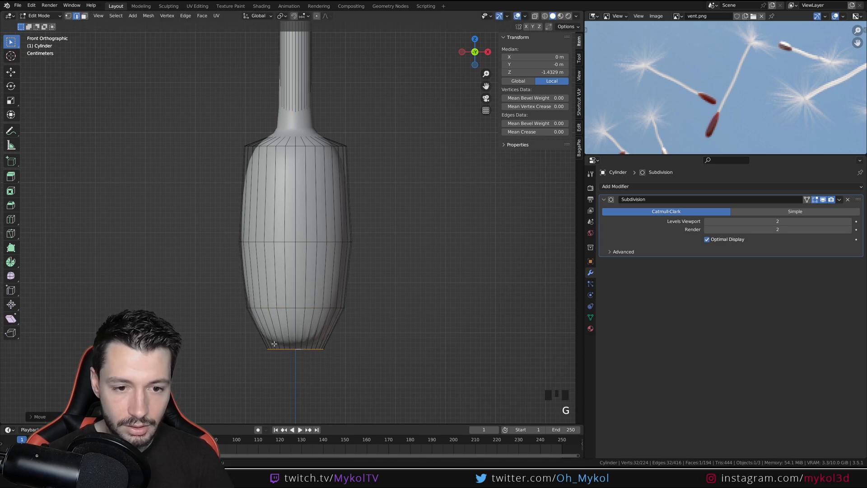
key("Tab")
scroll(325, 357, "down", 3)
key("Tab")
scroll(316, 350, "up", 2)
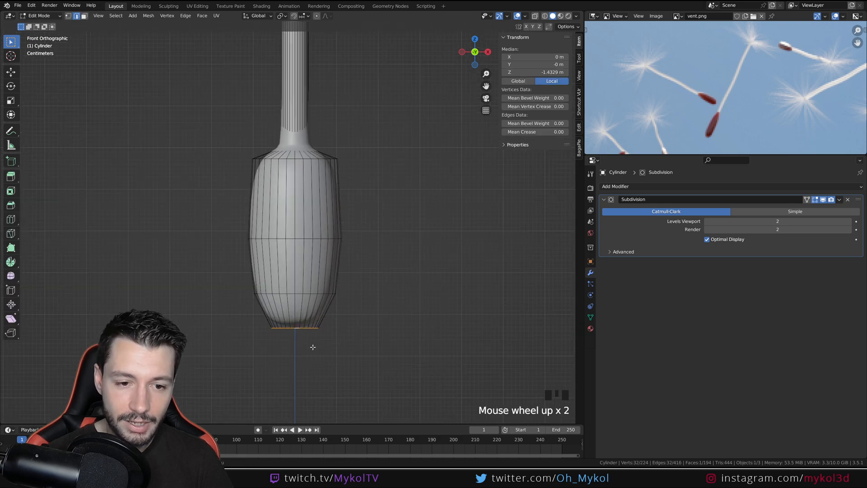
Bevel the seed body's lowest edge loop with two segments and inspect the rounded end in Object Mode
middle_click_drag(314, 346, 311, 257, "shift")
key("ctrl+b")
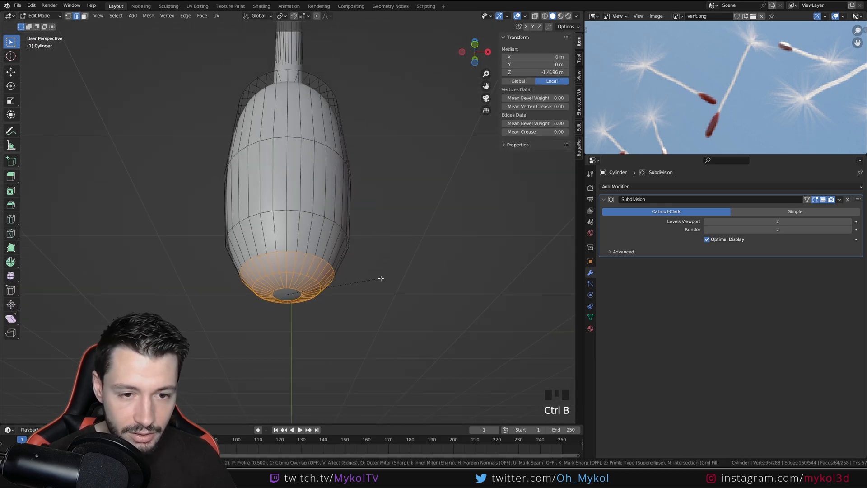
left_click(329, 291)
key("Tab")
mouse_move(330, 291)
middle_mouse_down()
mouse_move(321, 265)
mouse_move(321, 294)
mouse_move(338, 244)
mouse_move(336, 294)
middle_mouse_up()
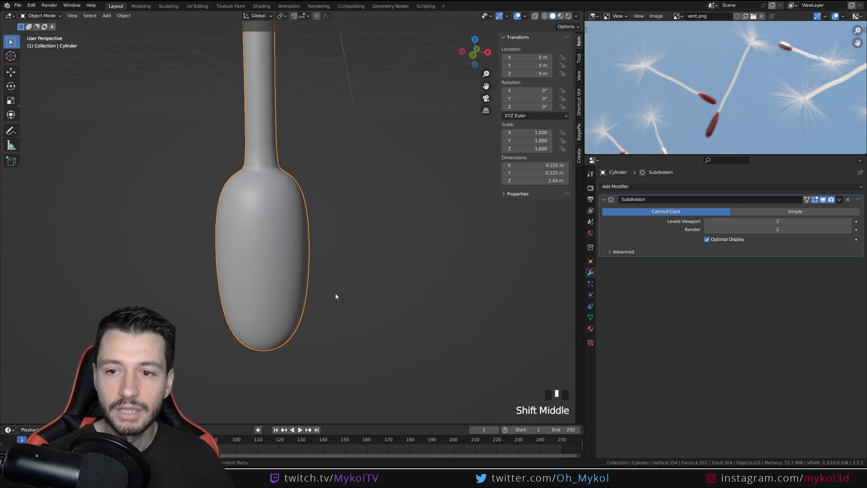
Box-select the seed body's rounded lower end through the mesh in wireframe display from the front
key("KP_1")
scroll(336, 296, "down", 5)
key("Tab")
scroll(328, 277, "up", 8)
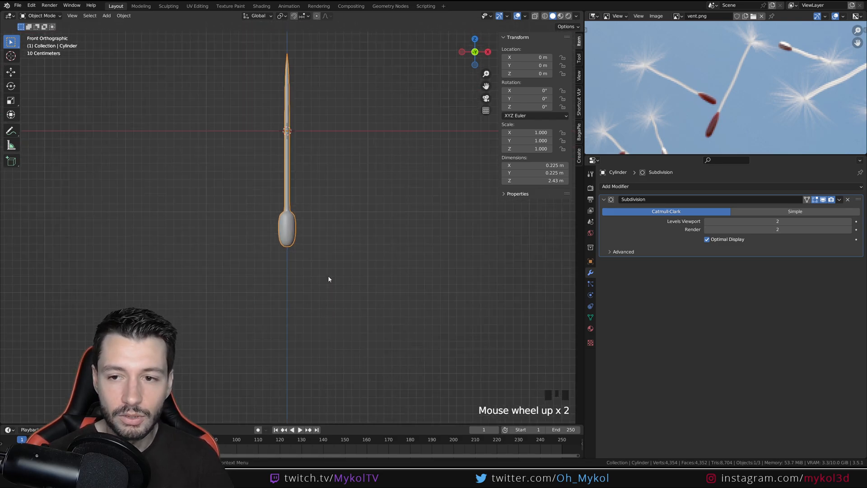
scroll(324, 242, "down", 2)
scroll(328, 277, "down", 2)
key("z")
left_click(253, 277)
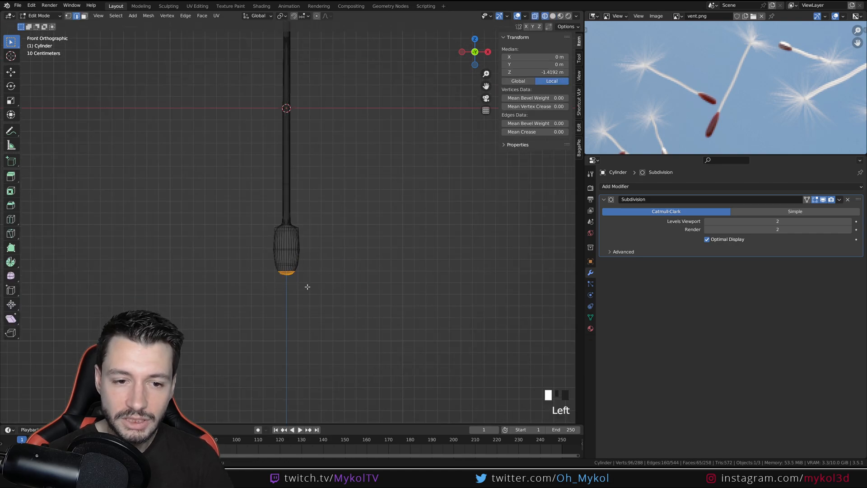
left_click_drag(305, 286, 269, 260)
Return to solid display and lengthen the seed body by moving the selected lower end down about 0.058 m along Z
key("z")
left_click(359, 267)
scroll(303, 271, "up", 5)
key("g")
key("z")
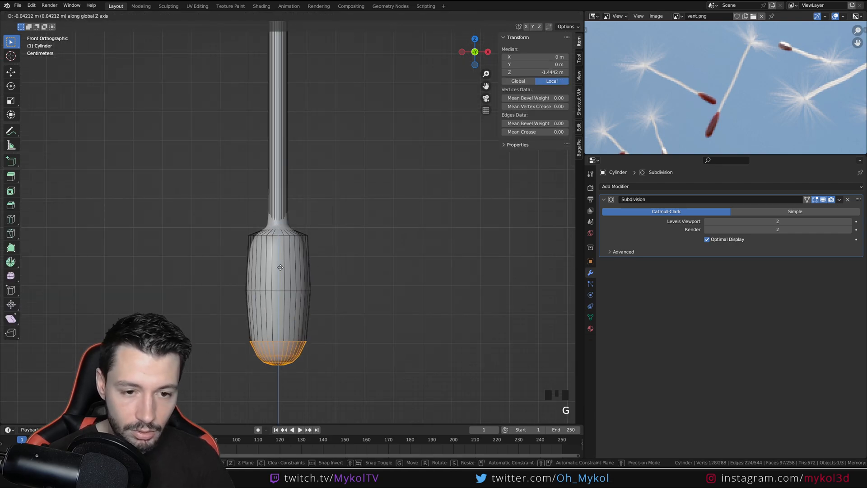
left_click(284, 273)
key("Tab")
key("Tab")
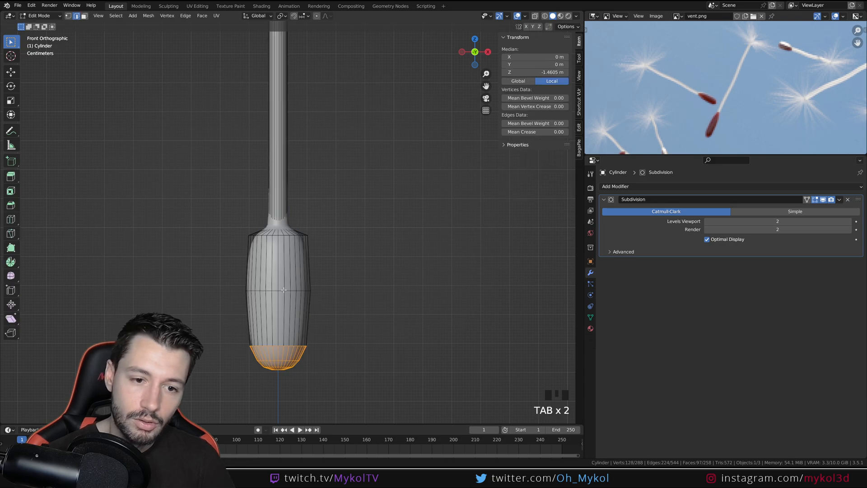
Lower the seed body's middle edge loop about 0.016 m along Z and check the whole seed in Object Mode
left_click(283, 291, "alt")
key("g")
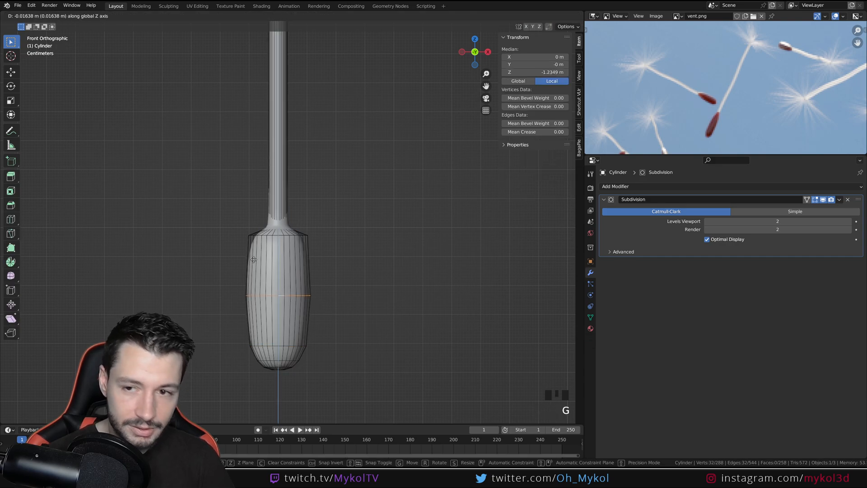
left_click(350, 294)
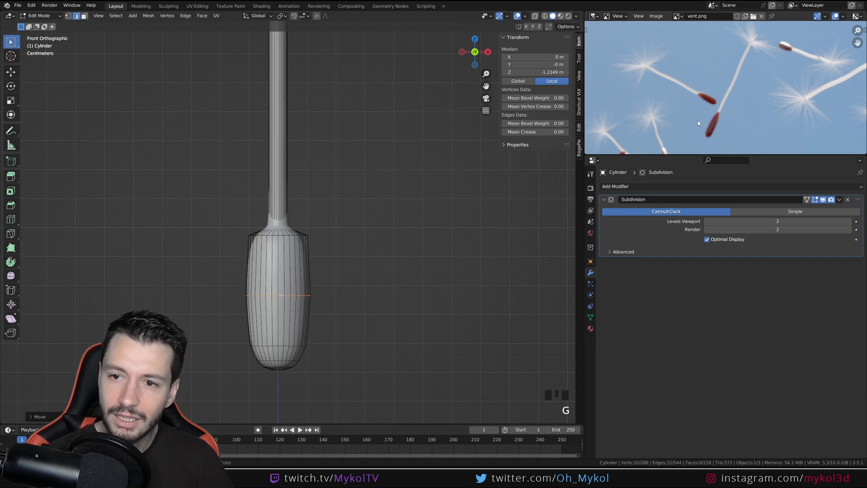
key("Tab")
scroll(302, 295, "down", 6)
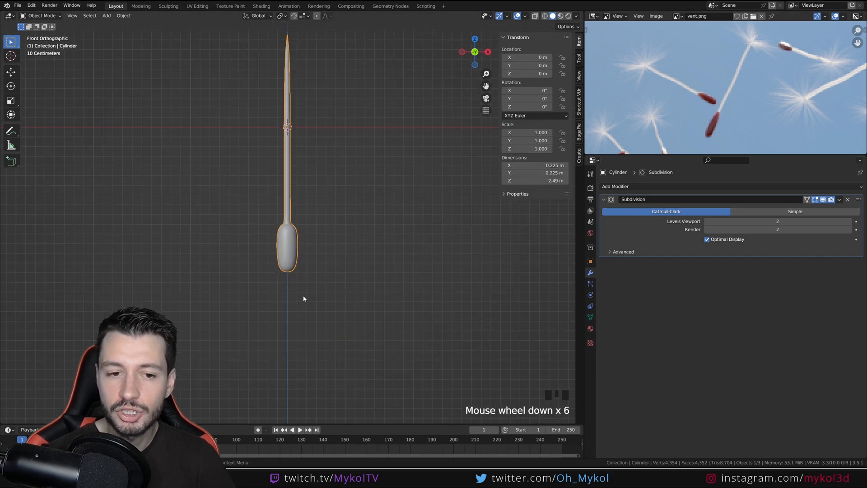
middle_click_drag(302, 296, 332, 383)
Select the flat cap face at the stem's upper tip in face selection mode, bevel its rim, and return to Object Mode
key("KP_1")
scroll(327, 277, "up", 3)
scroll(325, 247, "up", 3)
key("Tab")
middle_click_drag(365, 212, 303, 262, "shift")
scroll(279, 236, "up", 3)
left_click(84, 15)
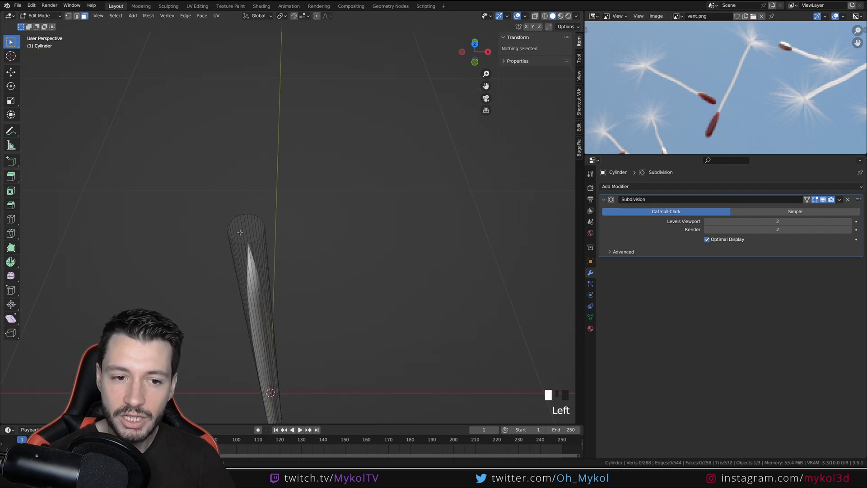
left_click(241, 229)
key("ctrl+b")
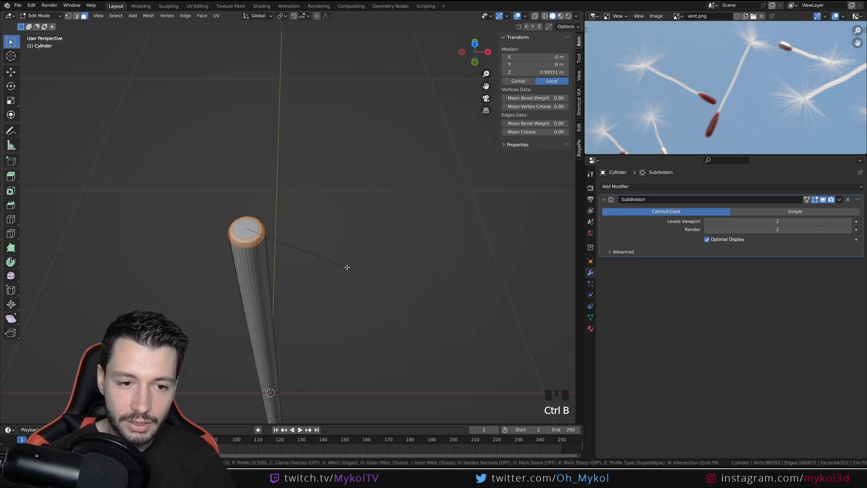
left_click(322, 278)
middle_click_drag(322, 278, 298, 237)
key("Tab")
Check the beveled stem tip and whole seed from the front, deselect the seed, and save the file
middle_click_drag(263, 204, 293, 288, "shift")
mouse_move(284, 226)
middle_mouse_down()
mouse_move(287, 245)
mouse_move(294, 227)
middle_mouse_up()
key("KP_1")
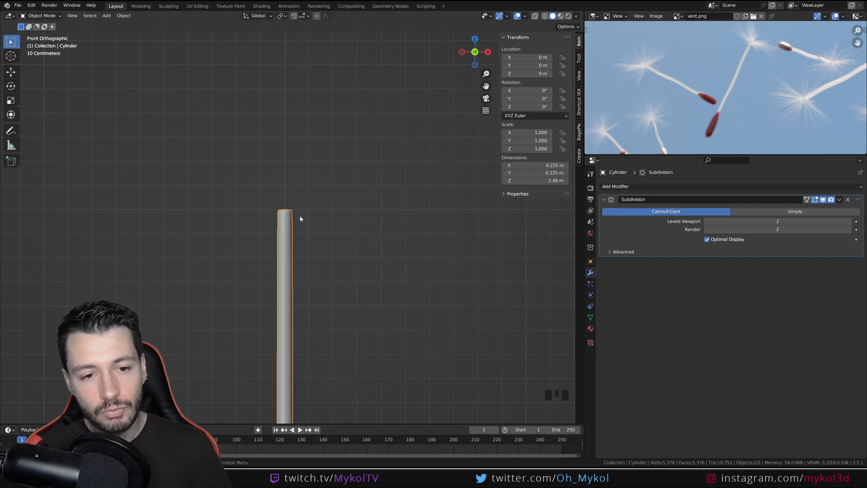
middle_click_drag(349, 289, 356, 209, "shift")
left_click(351, 239)
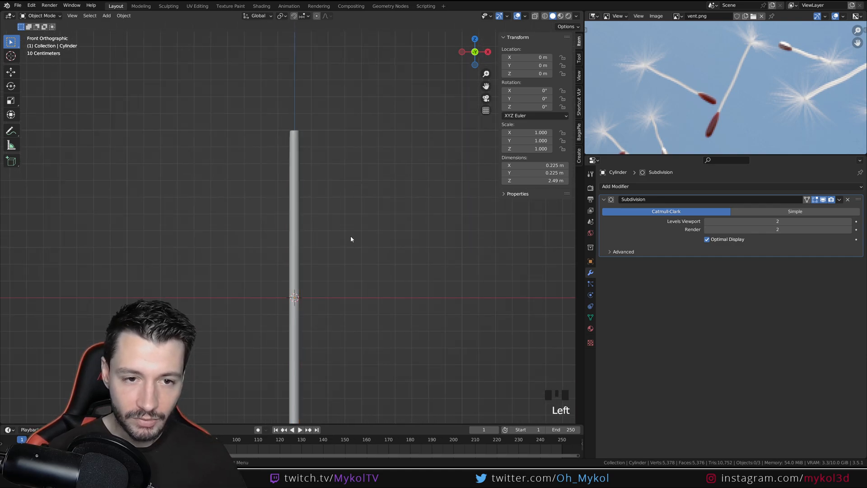
middle_click_drag(299, 316, 299, 250, "shift")
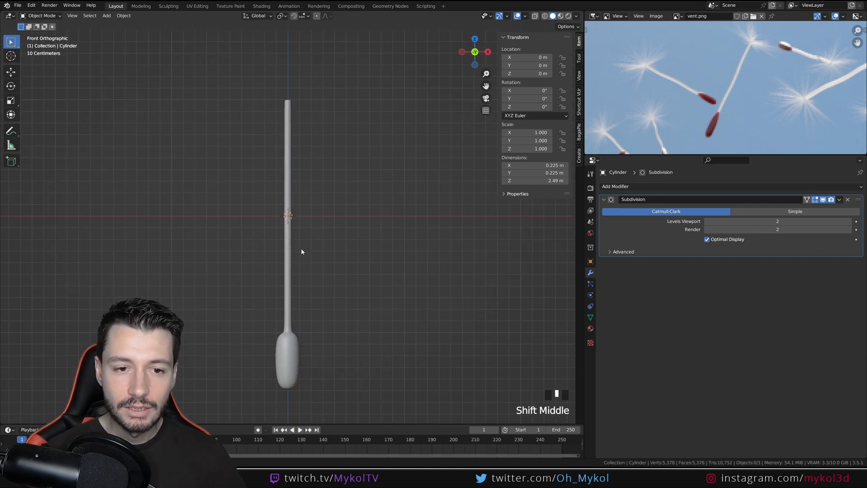
key("ctrl+s")
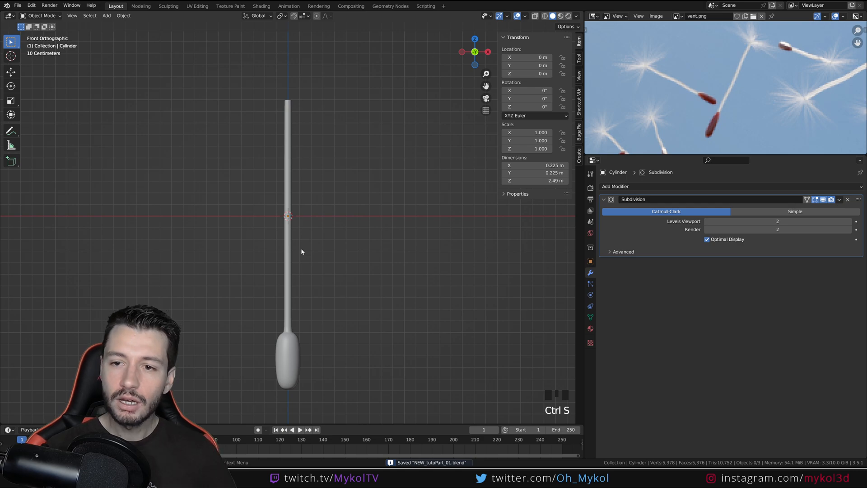
Select the whole seed body through the mesh and scale it on X and Y only, to about 0.194 m wide
left_click(281, 355)
key("Tab")
middle_click_drag(303, 359, 304, 319, "shift")
scroll(304, 348, "up", 3)
middle_click_drag(312, 388, 313, 331, "shift")
left_click(298, 331, "alt")
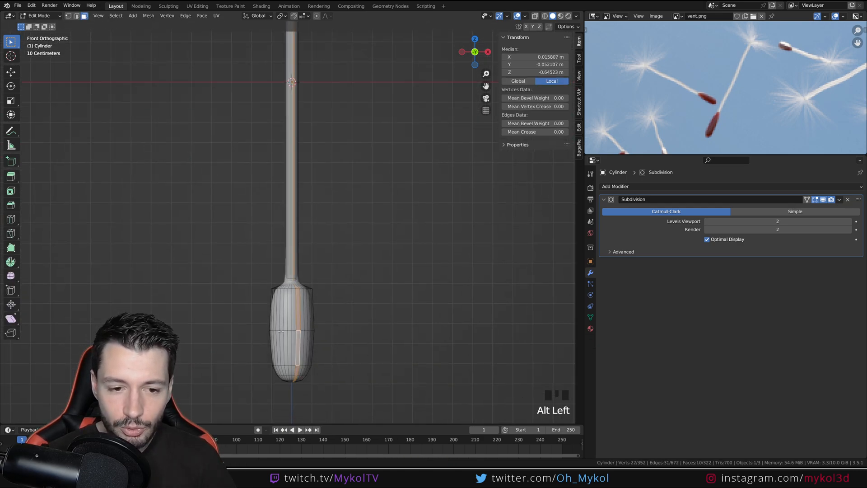
left_click(282, 348)
left_click_drag(366, 396, 242, 286)
key("z")
key("s")
key("shift+z")
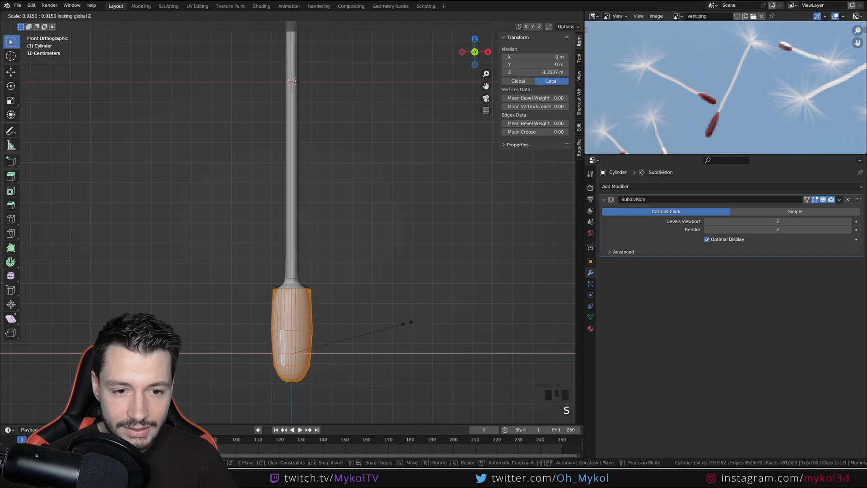
left_click(397, 323)
key("Tab")
scroll(318, 349, "down", 4)
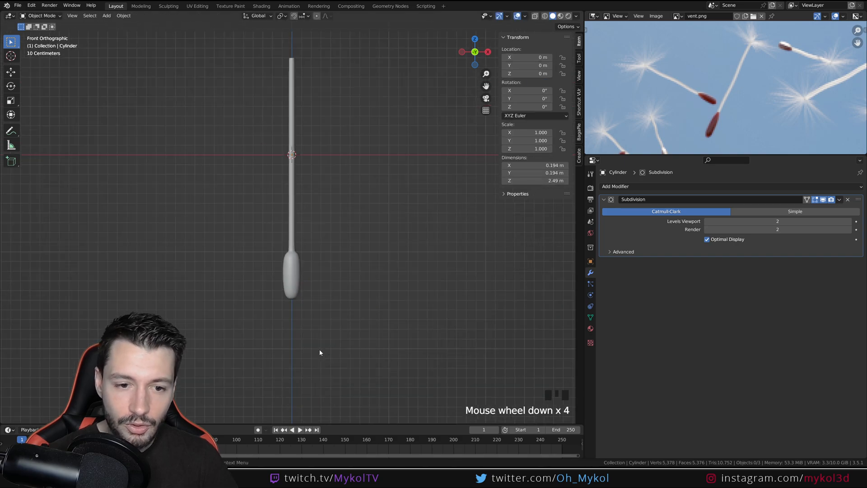
Slim the seed body further by scaling it on X and Y only, to about 0.173 m wide
scroll(319, 351, "up", 3)
key("Tab")
key("s")
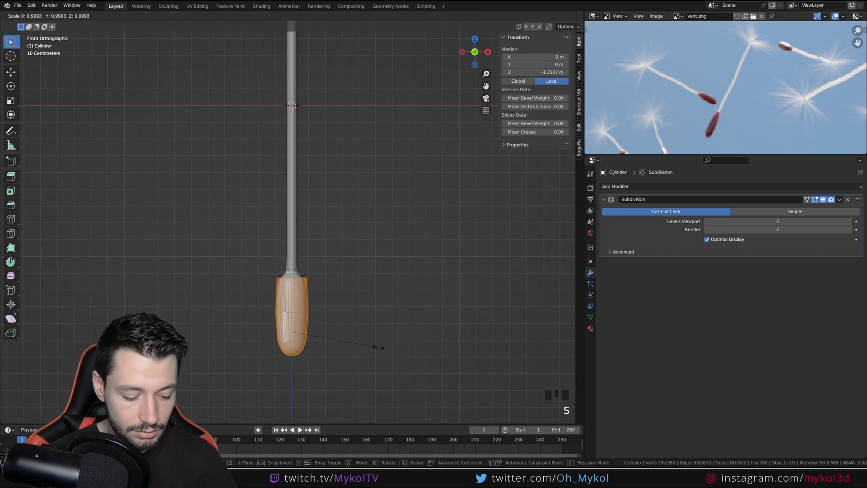
key("shift+z")
left_click(362, 348)
key("Tab")
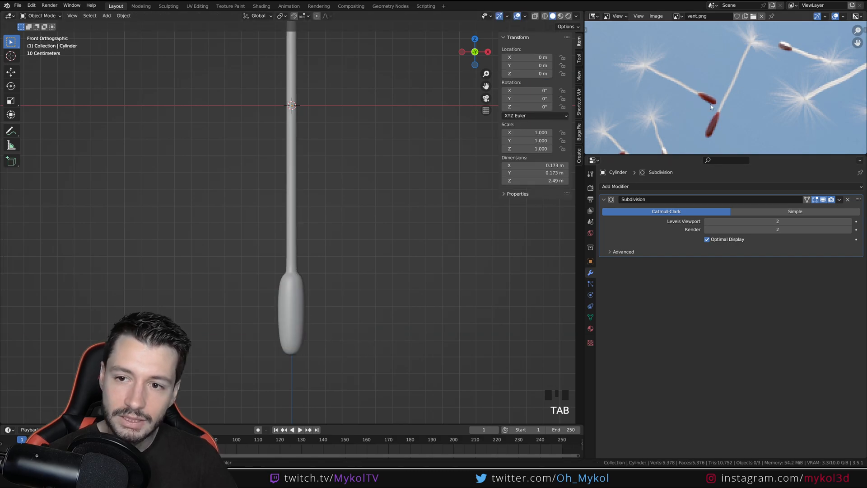
Compare the whole seed's proportions with the seeds in the vent.png reference and examine the shape of their stems
scroll(311, 303, "down", 3)
middle_click_drag(318, 244, 318, 278, "shift")
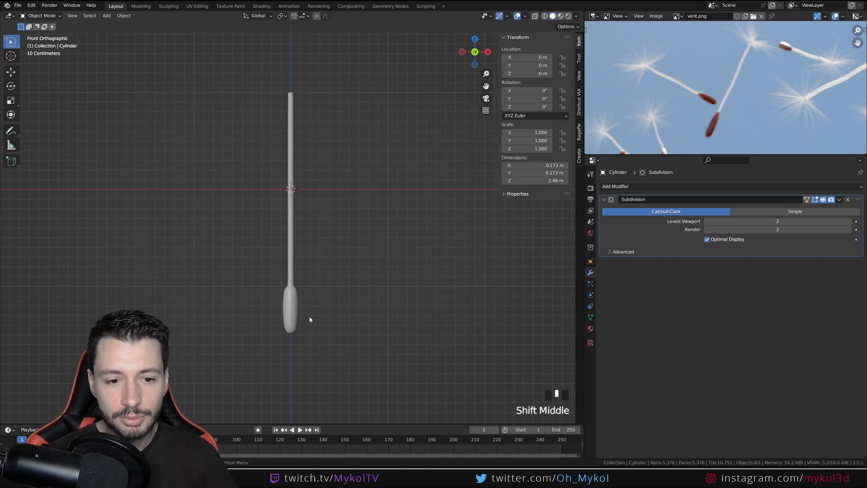
scroll(304, 323, "up", 2)
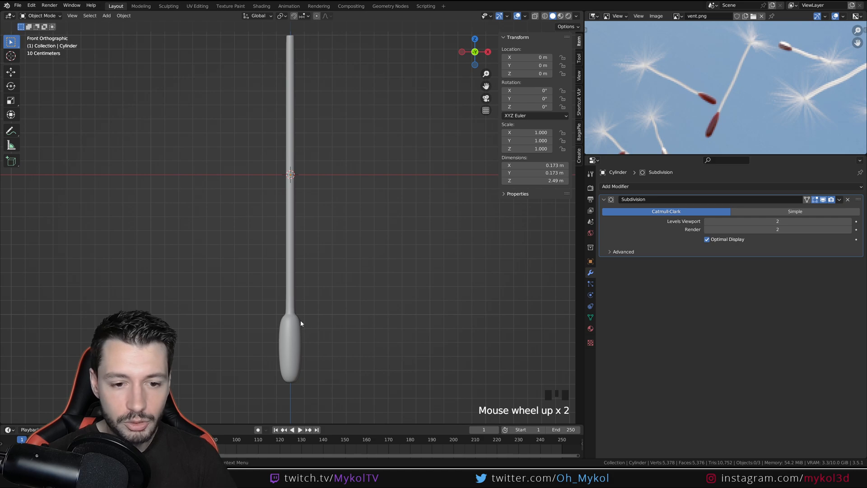
middle_click_drag(302, 219, 310, 247, "shift")
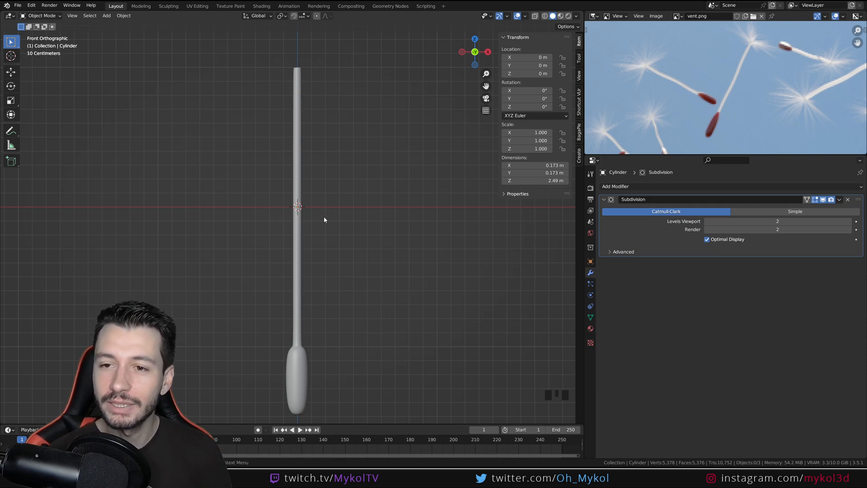
scroll(722, 95, "down", 2)
middle_click_drag(741, 109, 704, 96)
scroll(731, 90, "up", 2)
middle_click_drag(813, 104, 744, 50)
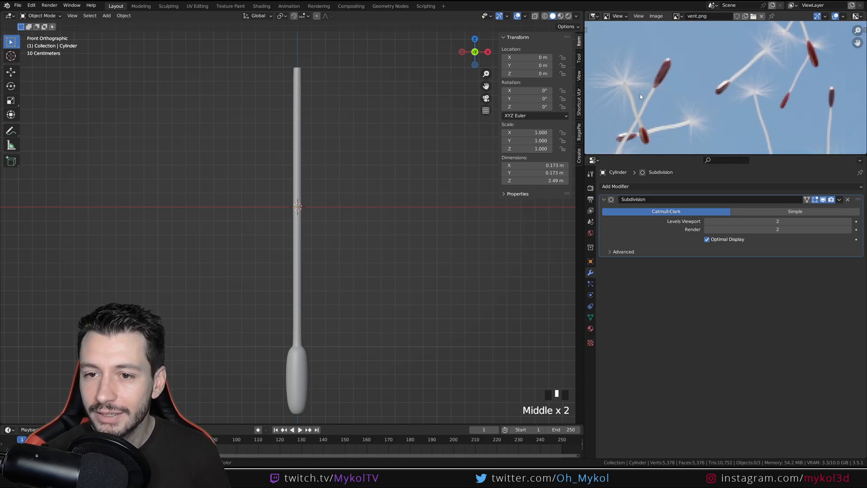
middle_click_drag(641, 96, 715, 114)
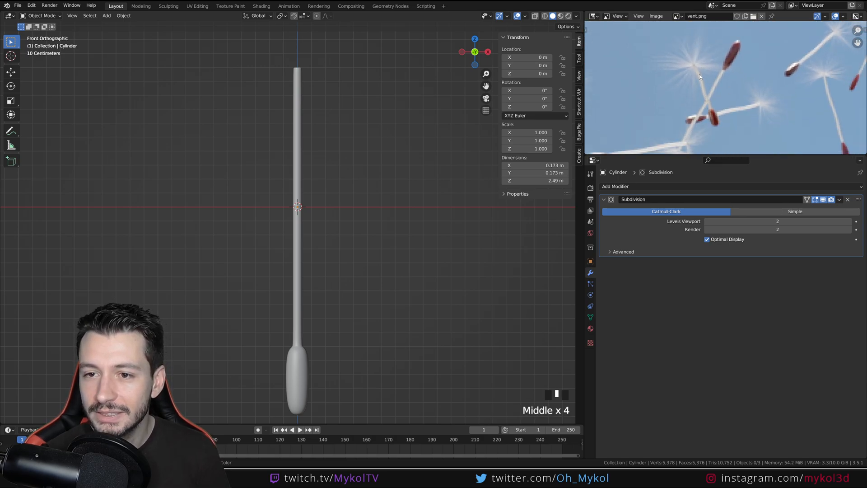
Add three evenly spaced loop cuts along the stem in Edit Mode and check them from the front
left_click(294, 263)
key("Tab")
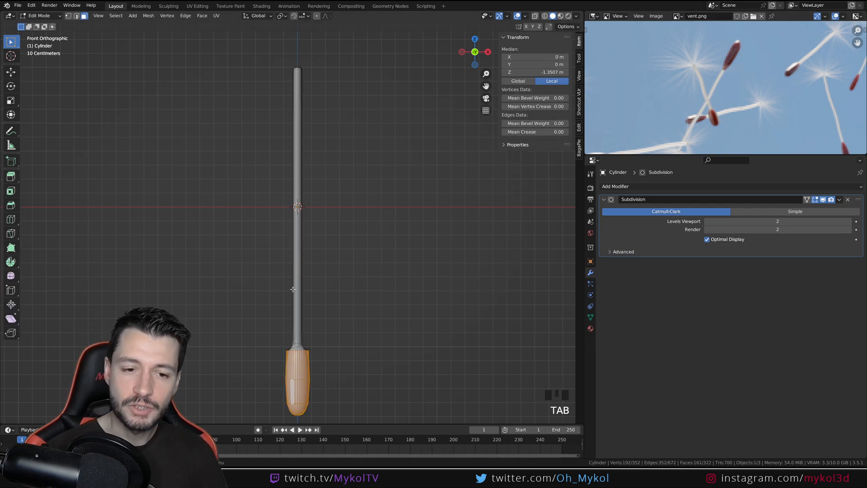
key("ctrl+r")
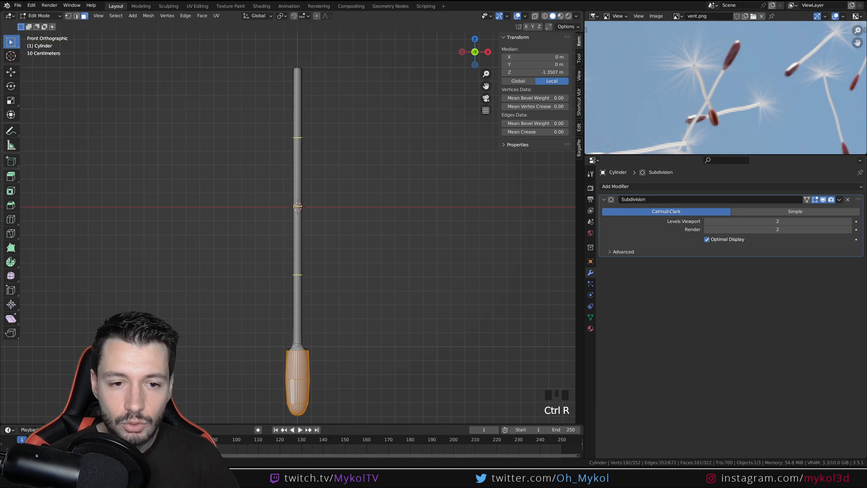
left_click(310, 238)
middle_click_drag(310, 238, 261, 276)
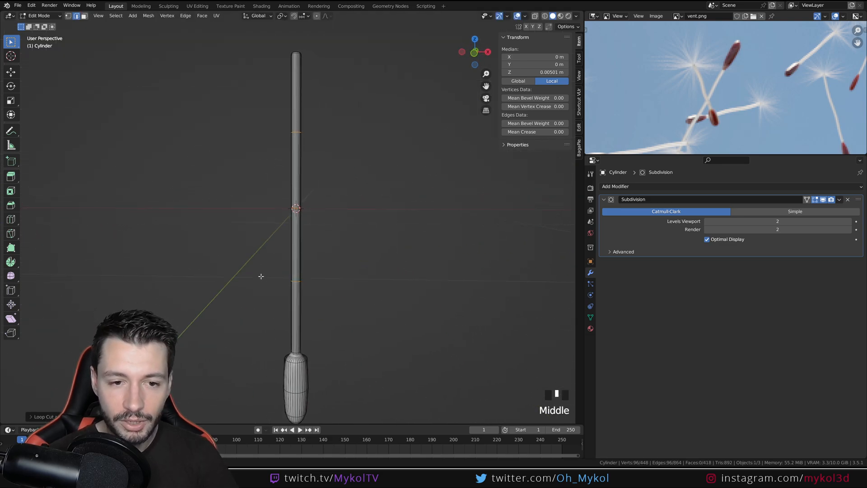
key("KP_1")
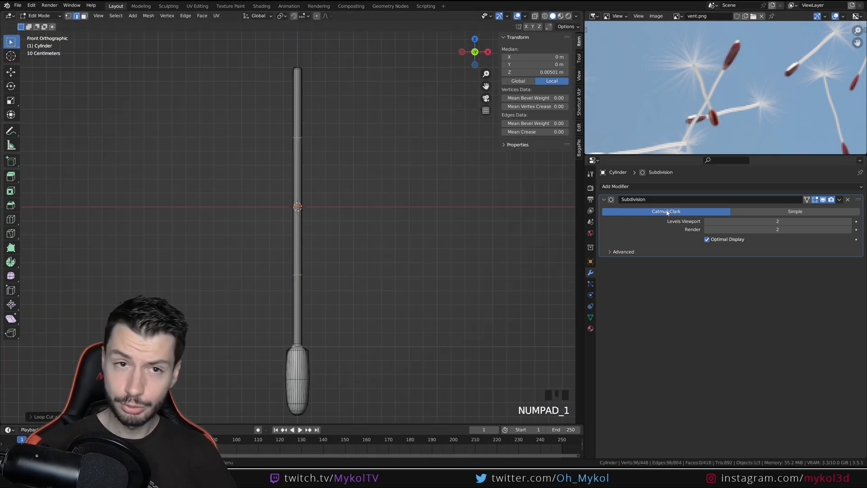
In wireframe display from the front, select the stem's lowest new edge loop and move it about 0.007 m toward positive X
left_click(326, 290)
key("z")
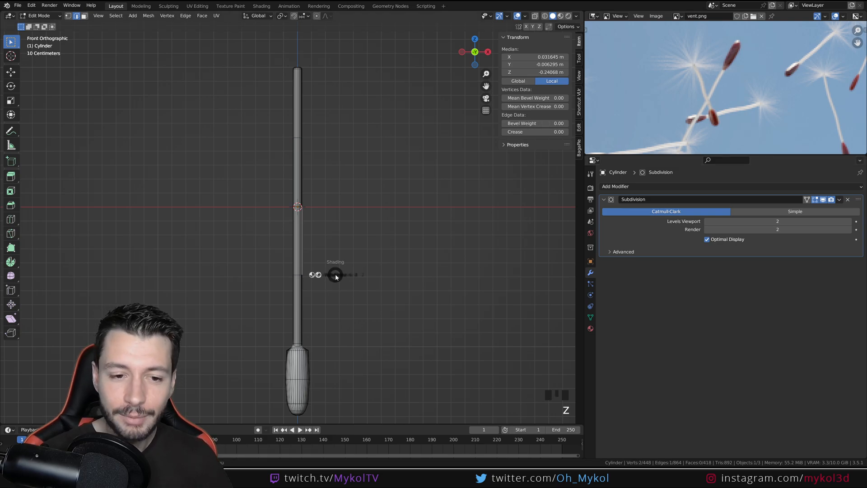
scroll(286, 292, "up", 3)
left_click(358, 310)
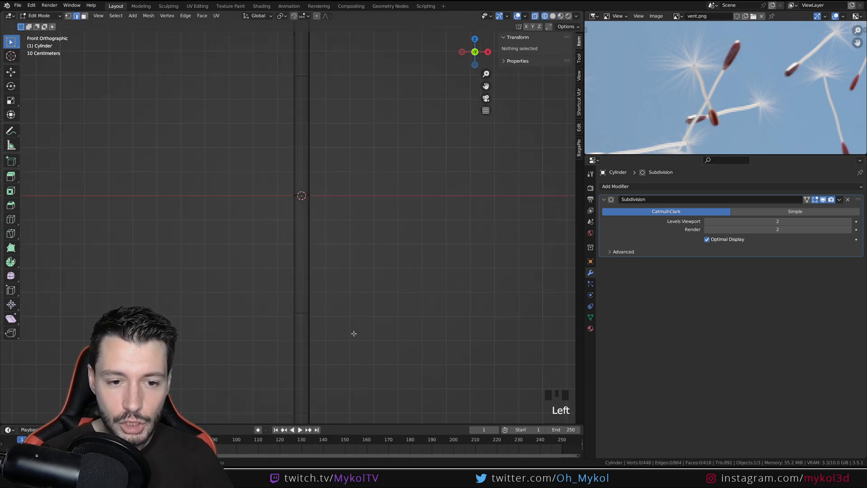
left_click_drag(354, 333, 278, 298)
scroll(299, 343, "down", 4)
scroll(333, 274, "up", 3)
key("g")
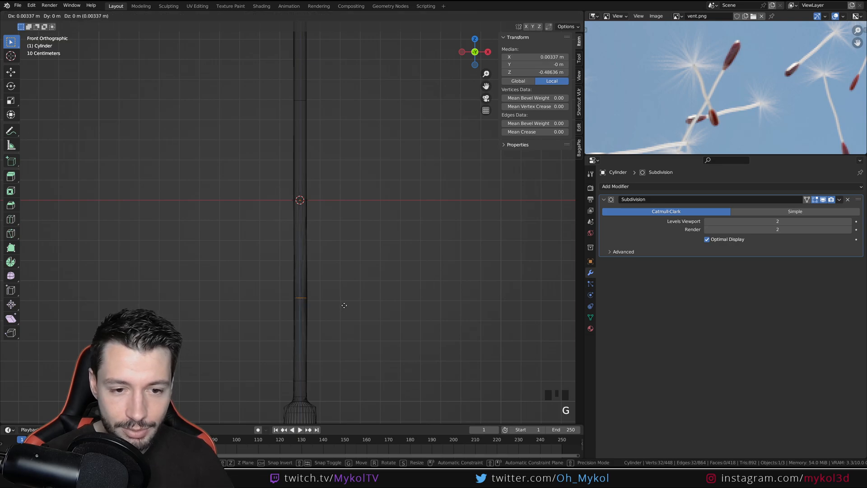
left_click(345, 305)
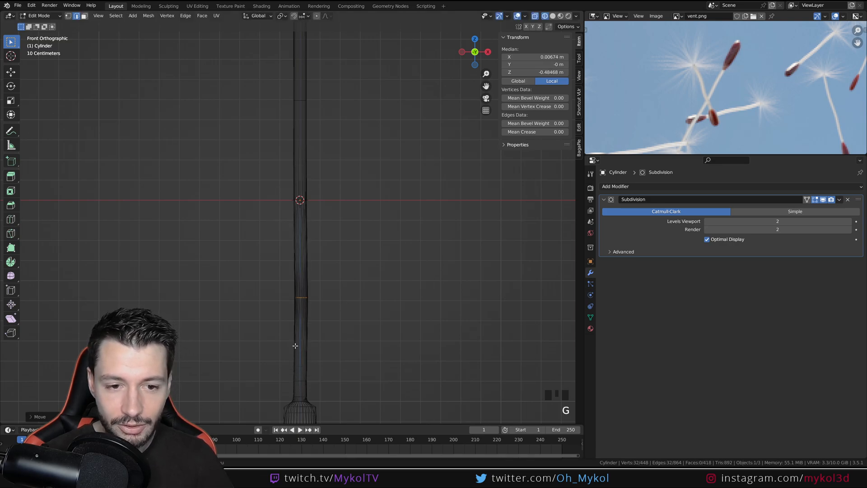
Shift the stem's middle edge loop slightly toward negative X and the upper one about 0.022 m the same way
left_click(318, 203)
key("g")
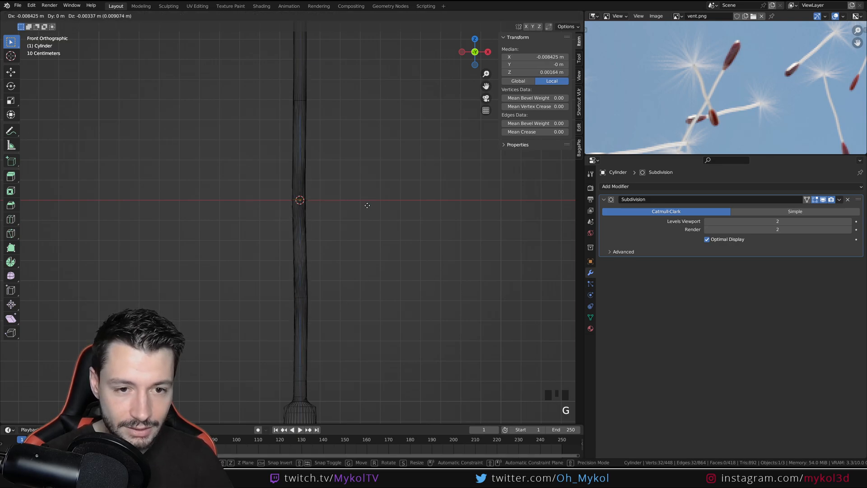
left_click(350, 180)
left_click(321, 77)
key("g")
left_click(361, 95)
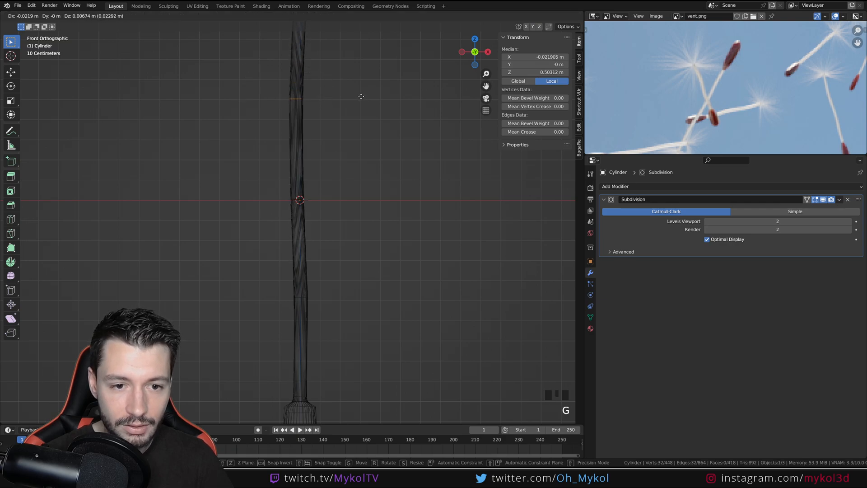
Inspect the bent stem from tip to seed body in Object Mode from the front
scroll(323, 188, "down", 2)
key("Tab")
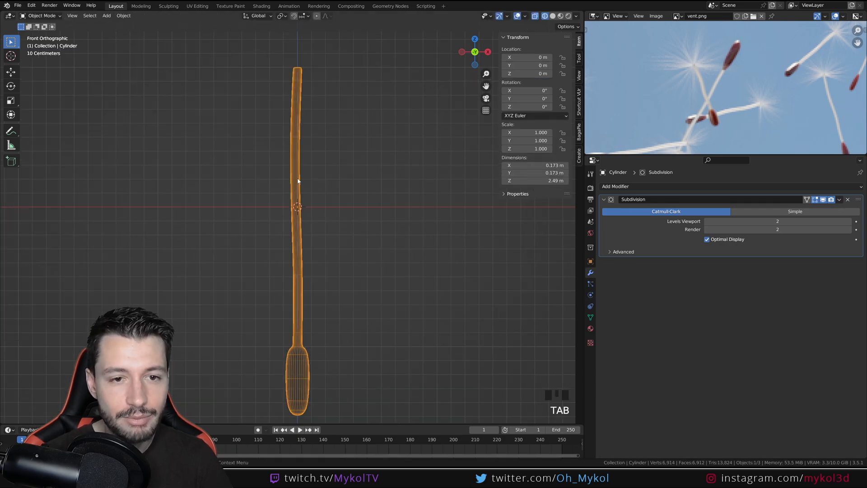
scroll(295, 333, "up", 4)
middle_click_drag(308, 47, 308, 207, "shift")
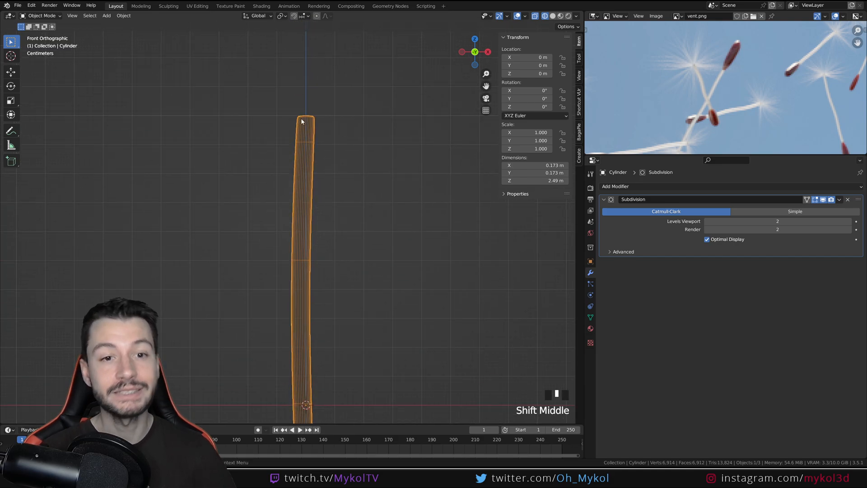
scroll(334, 234, "down", 5)
scroll(306, 321, "down", 2)
scroll(306, 321, "up", 3)
middle_click_drag(306, 321, 319, 248, "shift")
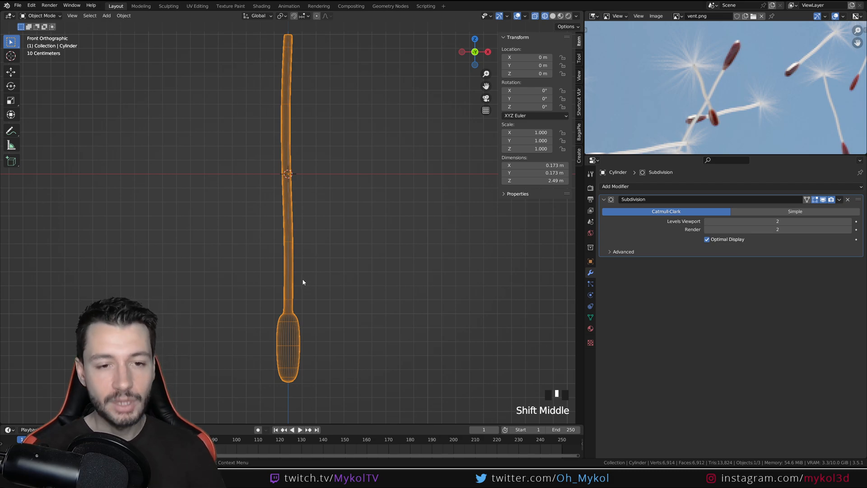
From the right side view, move the stem's lower edge loop about 0.019 m toward negative Y
key("KP_6")
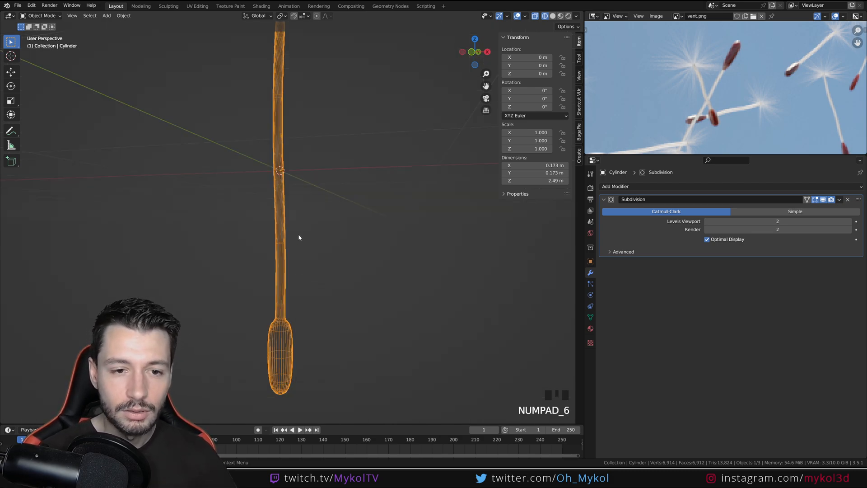
key("KP_3")
key("Tab")
left_click(266, 234)
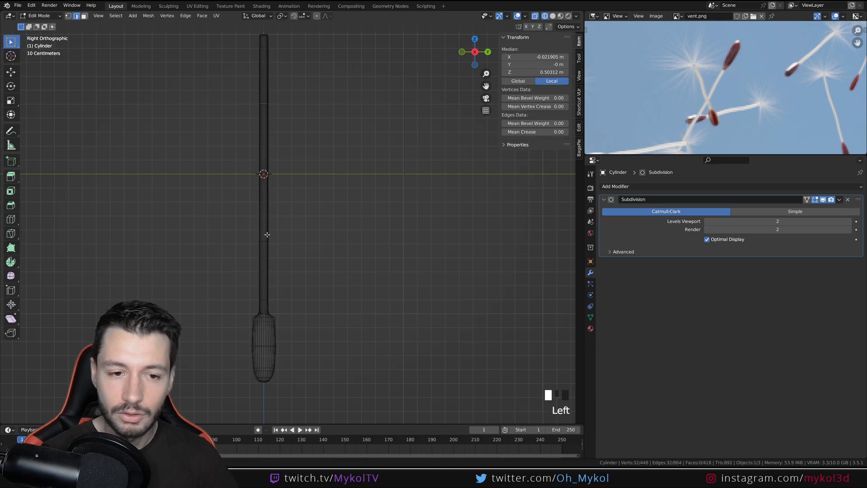
left_click(266, 241, "alt")
key("g")
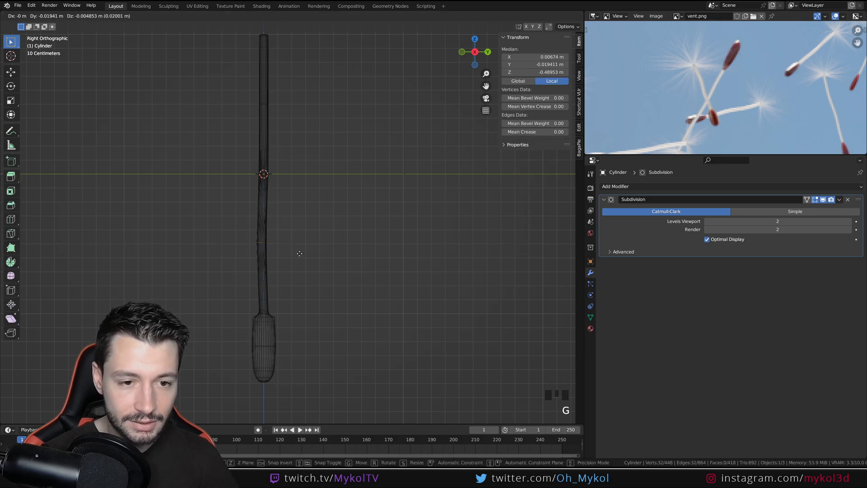
left_click(298, 253)
Shift the stem's middle edge loop slightly toward negative Y in the side view and return to Object Mode
left_click_drag(292, 171, 247, 182)
left_click(288, 166)
key("g")
left_click(303, 172)
left_click(299, 120)
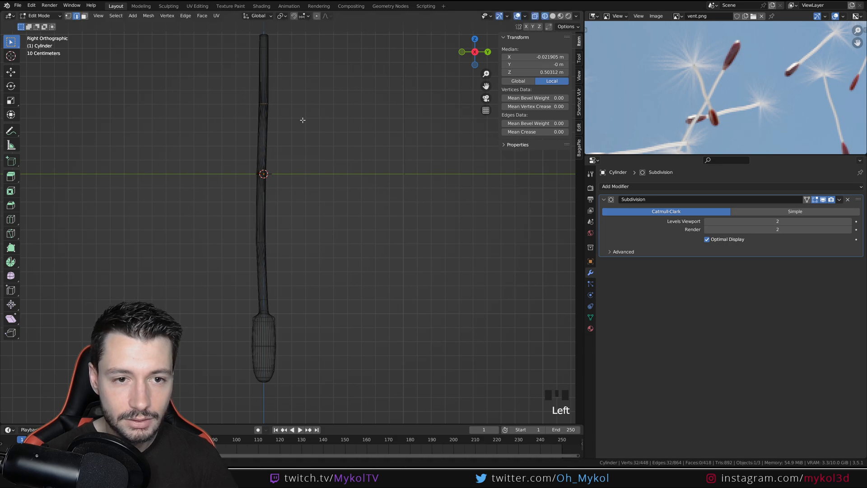
key("Tab")
Check the curved seed from the front, save the file, and deselect the seed
middle_click_drag(263, 139, 350, 192)
key("KP_1")
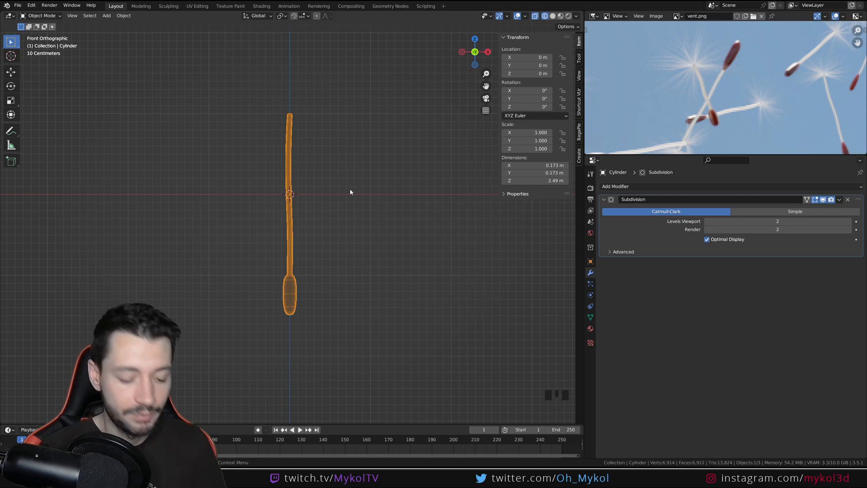
key("ctrl+s")
left_click(350, 190)
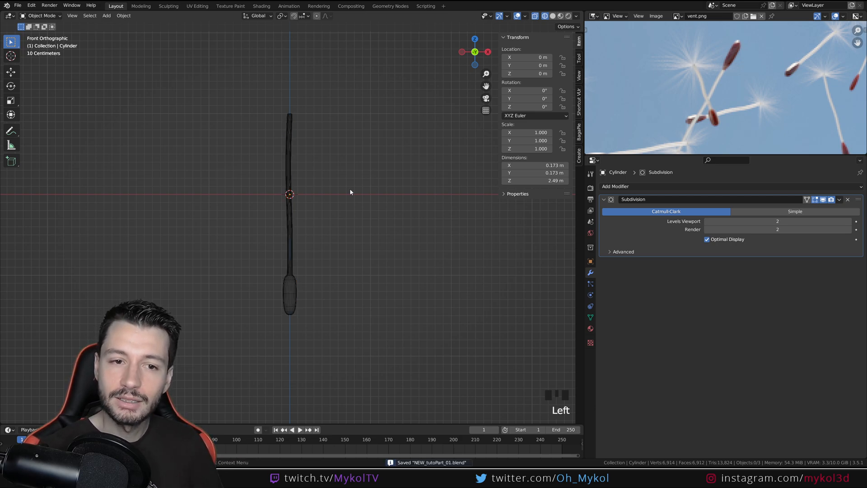
Switch the viewport to solid shading and examine the stem's upper end from the front and from above
key("z")
left_click(383, 197)
scroll(326, 186, "up", 3)
middle_click_drag(295, 175, 296, 290, "shift")
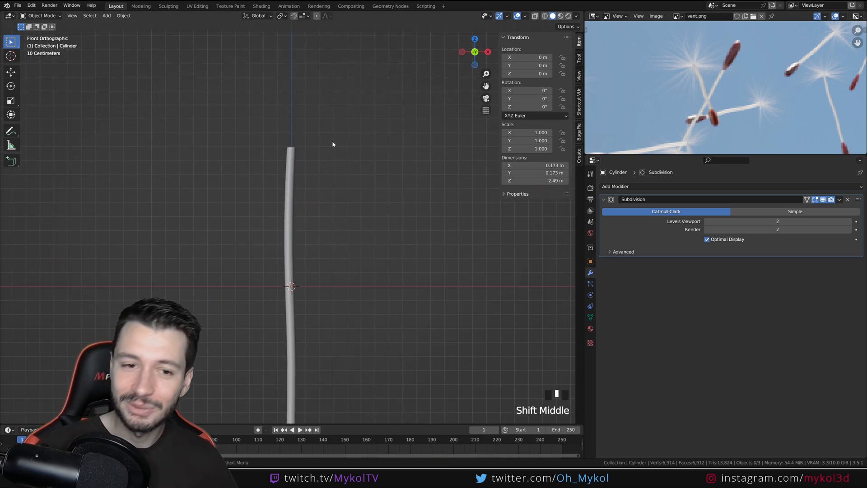
mouse_move(332, 141)
middle_mouse_down()
mouse_move(321, 225)
mouse_move(336, 143)
middle_mouse_up()
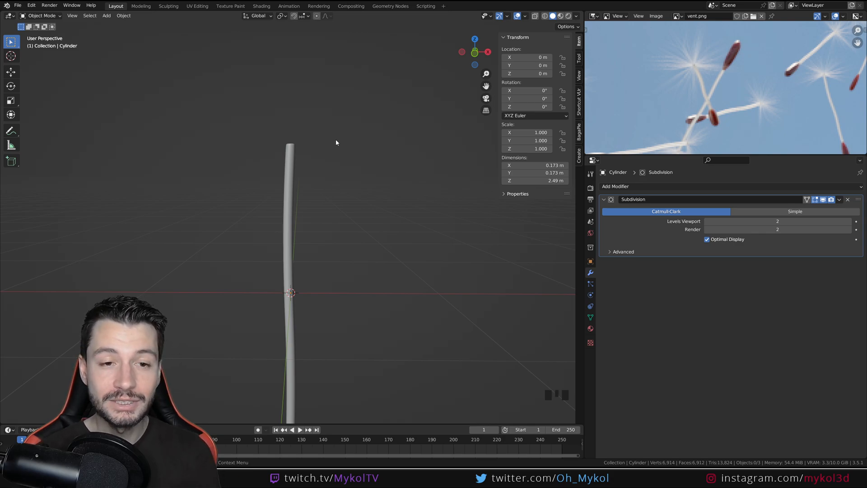
key("KP_1")
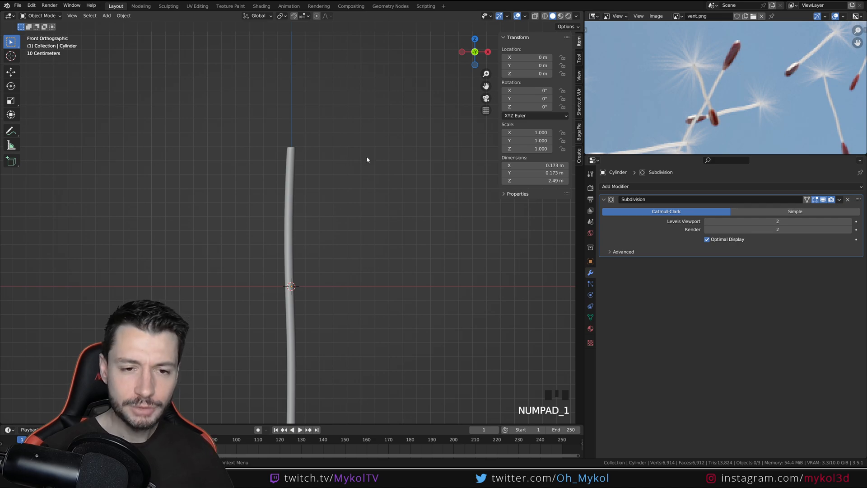
middle_click_drag(365, 157, 324, 203)
scroll(323, 203, "up", 2)
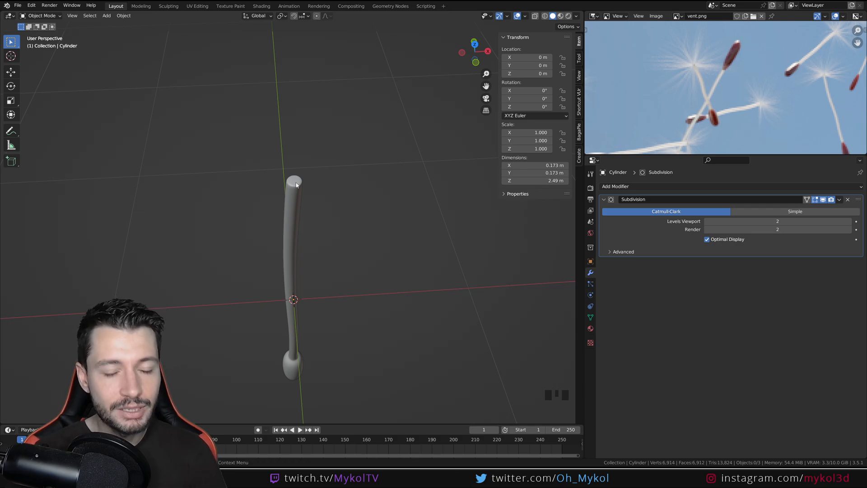
Snap the 3D cursor to the stem's end face opposite the seed body and return to Object Mode
key("Tab")
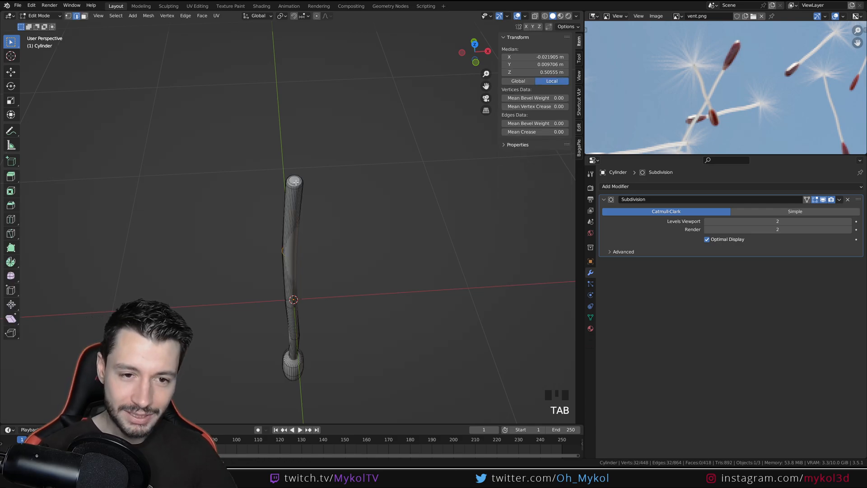
left_click(297, 182)
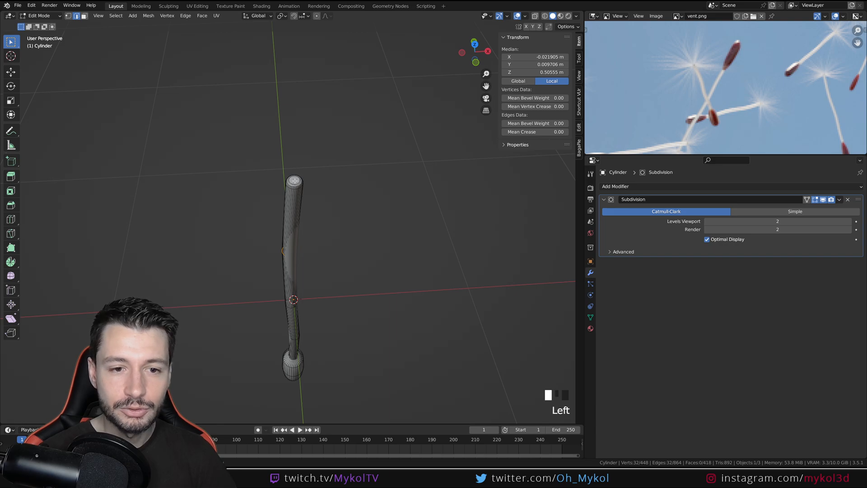
left_click(83, 17)
left_click(295, 181)
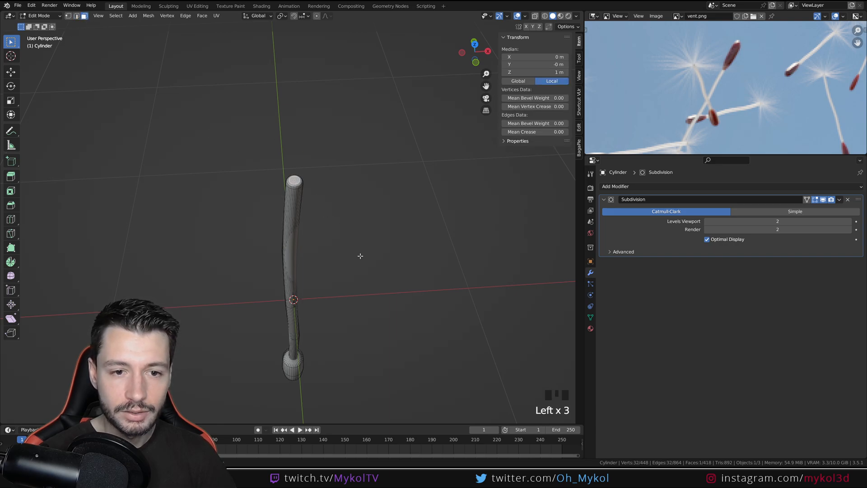
key("shift+s")
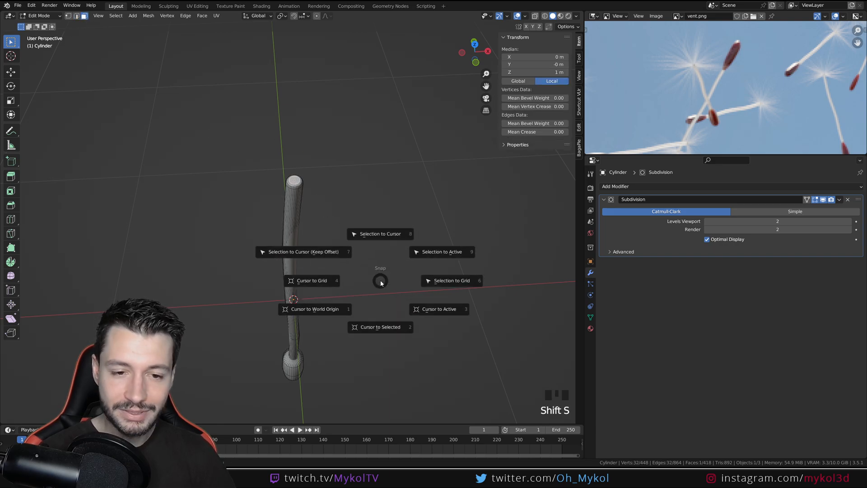
left_click(386, 317)
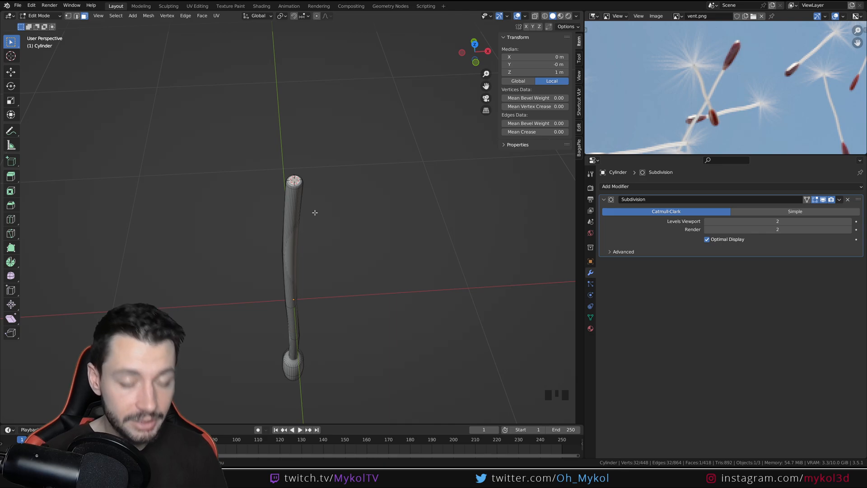
key("Tab")
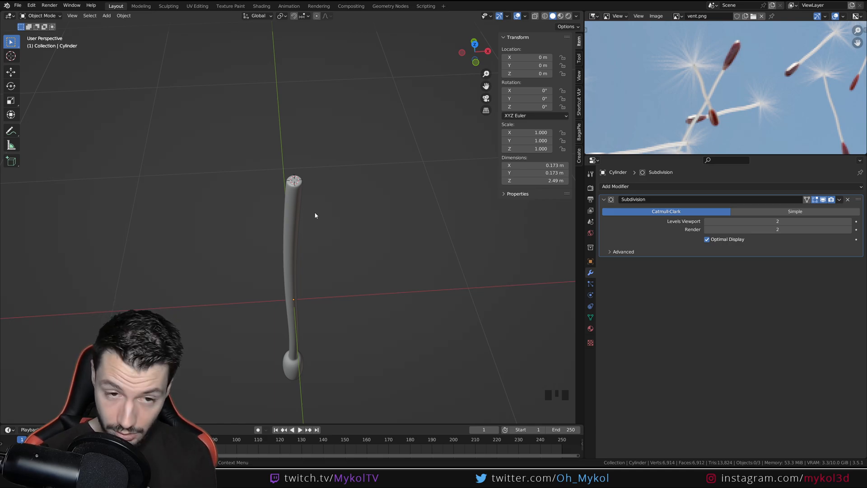
From the front view, add a UV sphere at the 3D cursor and scale it down to about 0.22 m
key("KP_1")
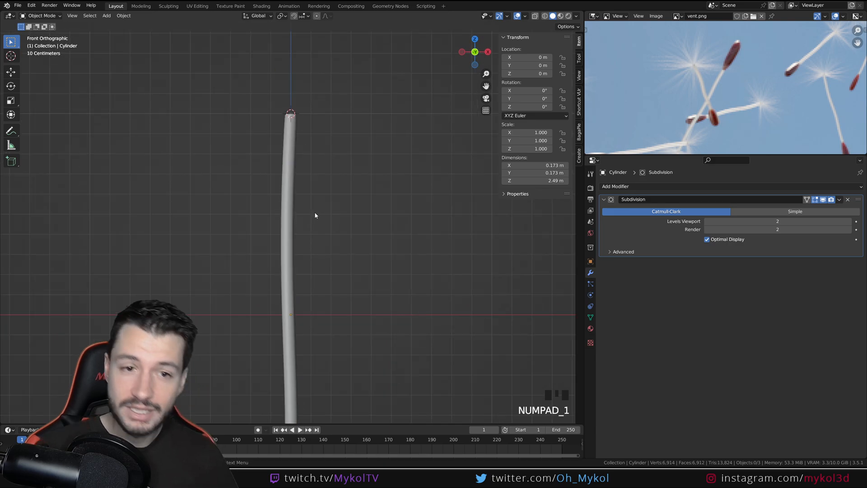
key("shift+a")
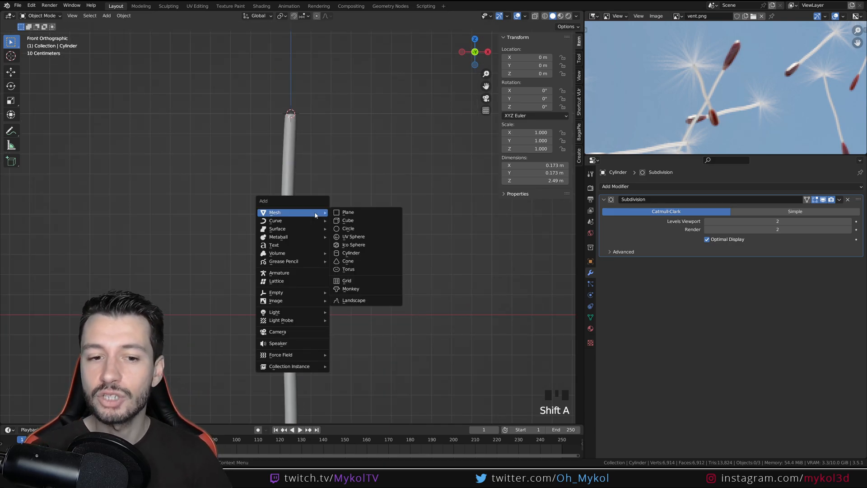
left_click(361, 237)
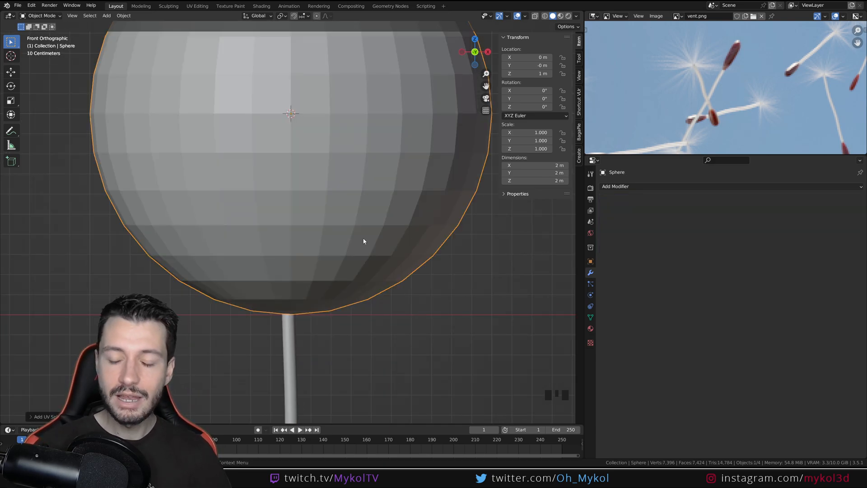
scroll(335, 145, "up", 2)
scroll(334, 271, "down", 3)
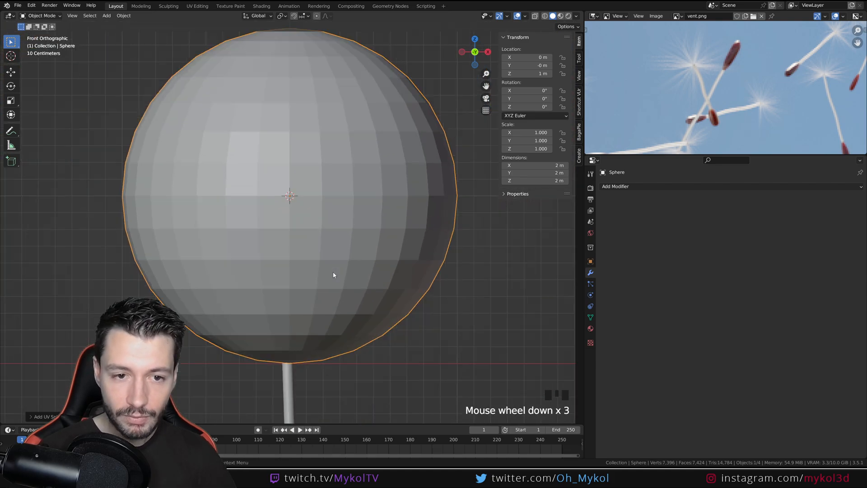
key("s")
left_click(303, 222)
scroll(320, 239, "up", 8)
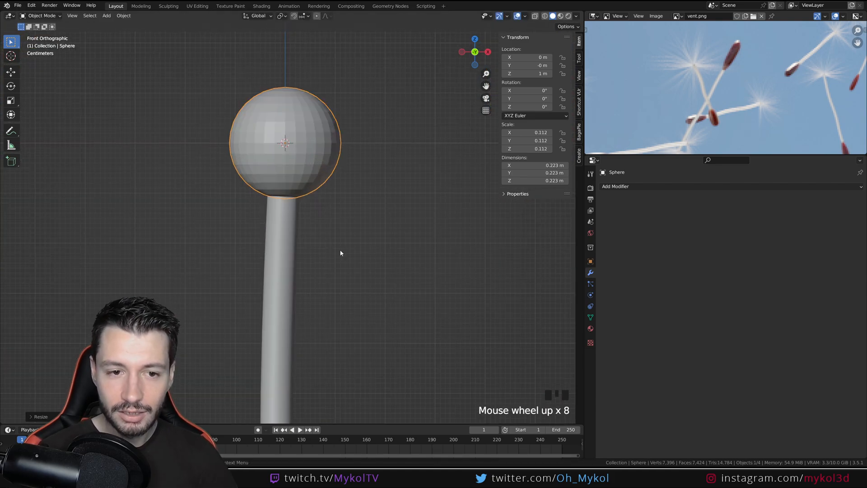
Scale the sphere down to about 0.066 m across so it caps the stem's tip
key("s")
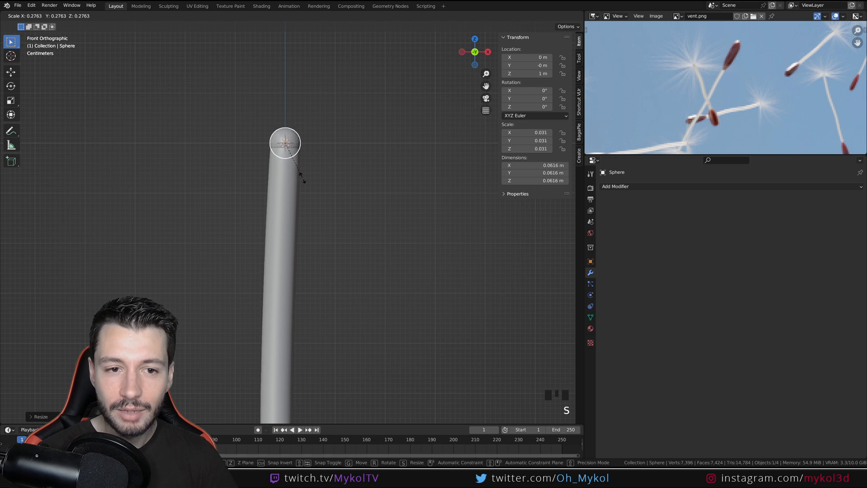
left_click(302, 177)
scroll(271, 149, "up", 4)
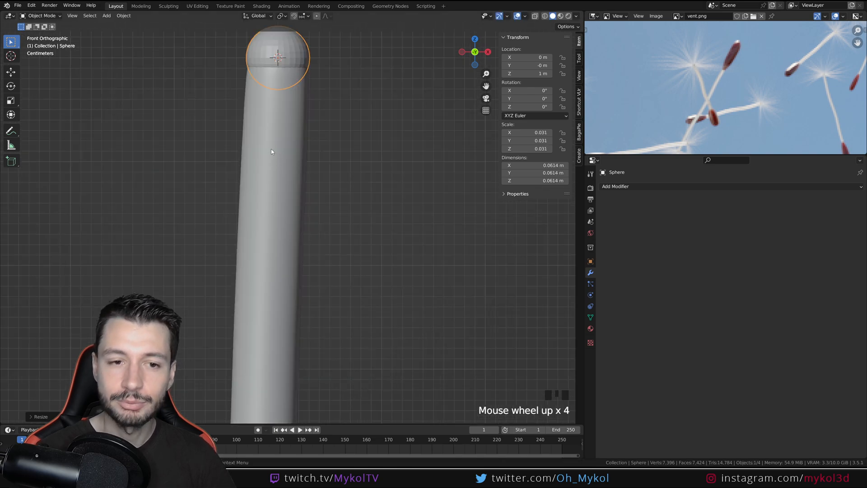
middle_click_drag(271, 148, 333, 239, "shift")
key("s")
left_click(338, 238)
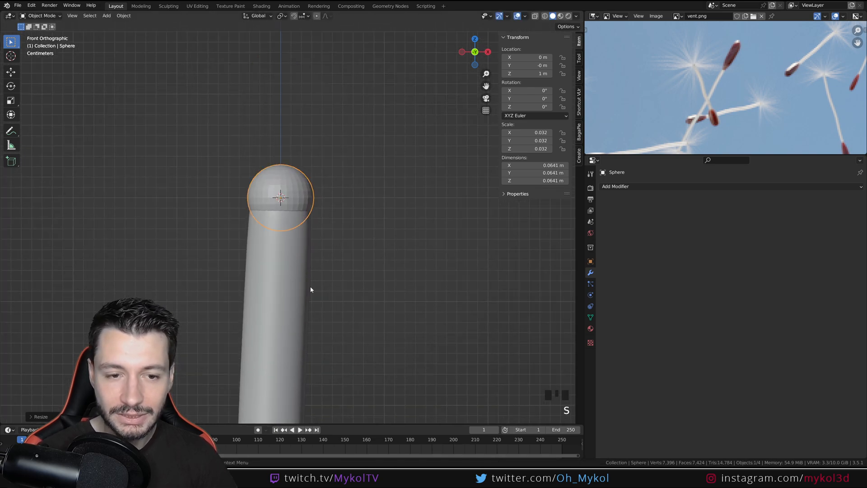
key("s")
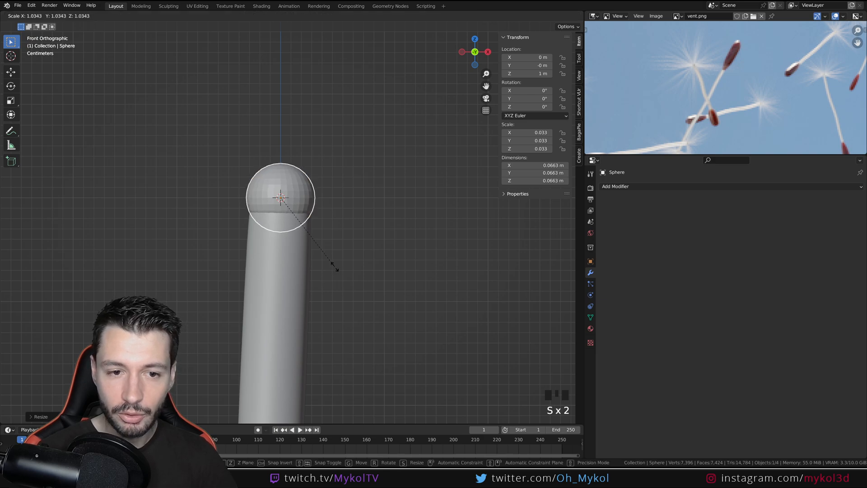
left_click(335, 267)
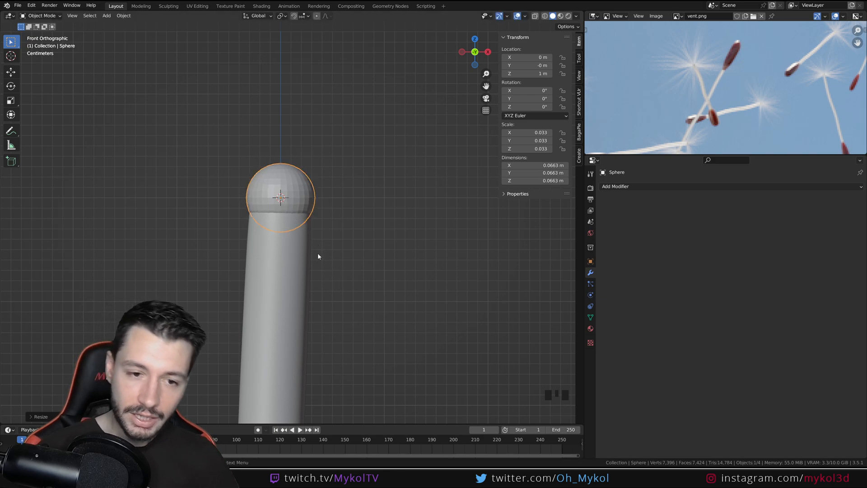
Isolate the sphere in local view, enter Edit Mode, and display its face normals
key("KP_Divide")
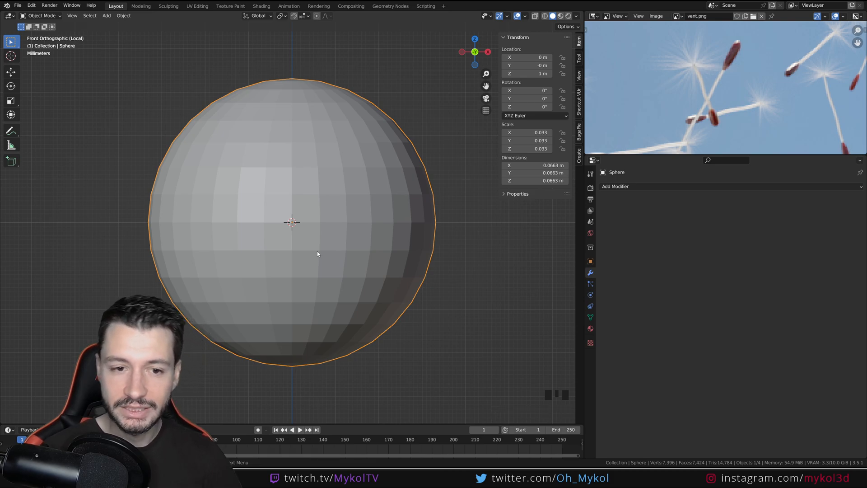
scroll(316, 254, "down", 6)
key("Tab")
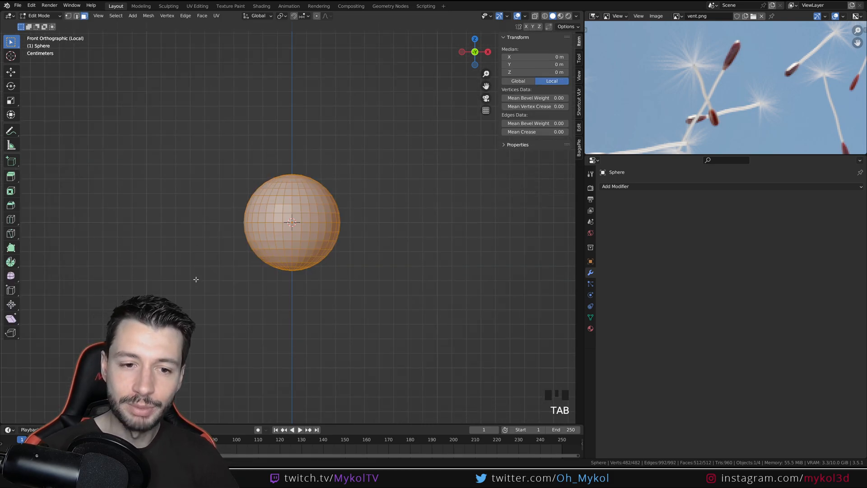
scroll(275, 232, "up", 2)
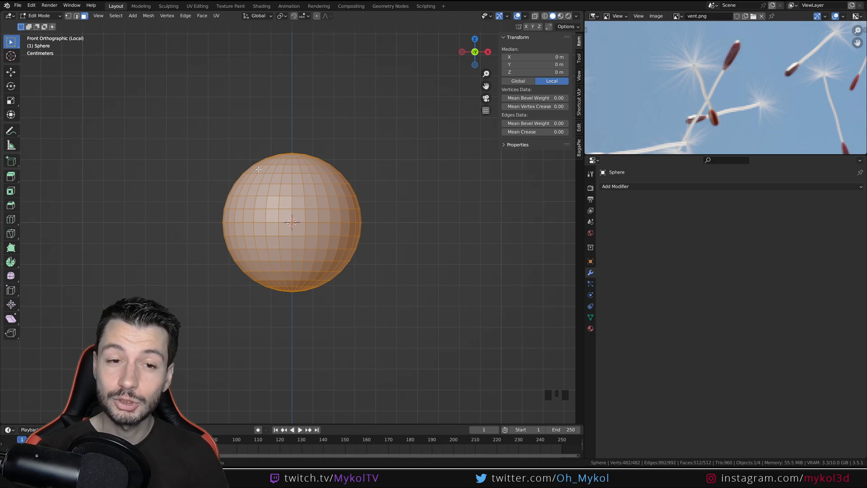
left_click(507, 17)
mouse_move(525, 17)
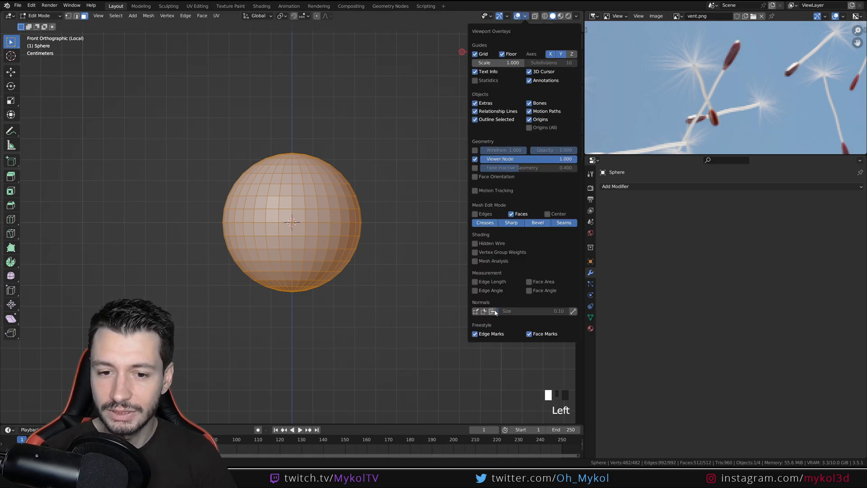
left_click(476, 311)
scroll(278, 226, "down", 4)
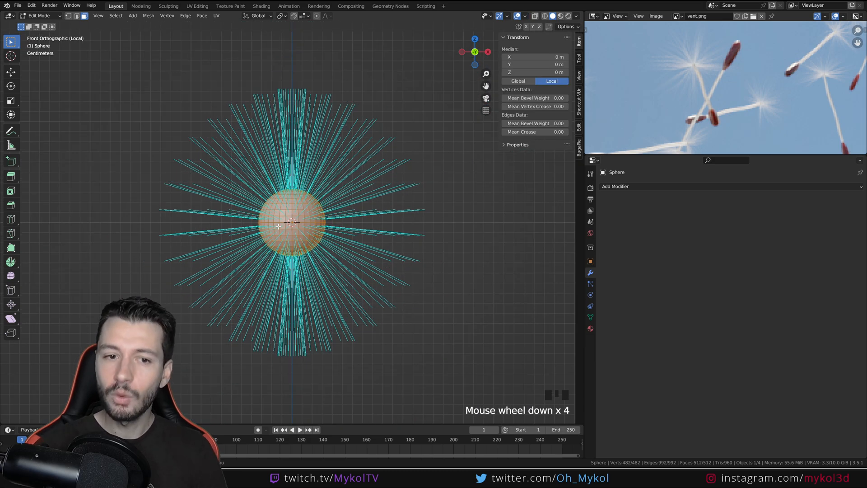
scroll(278, 226, "up", 4)
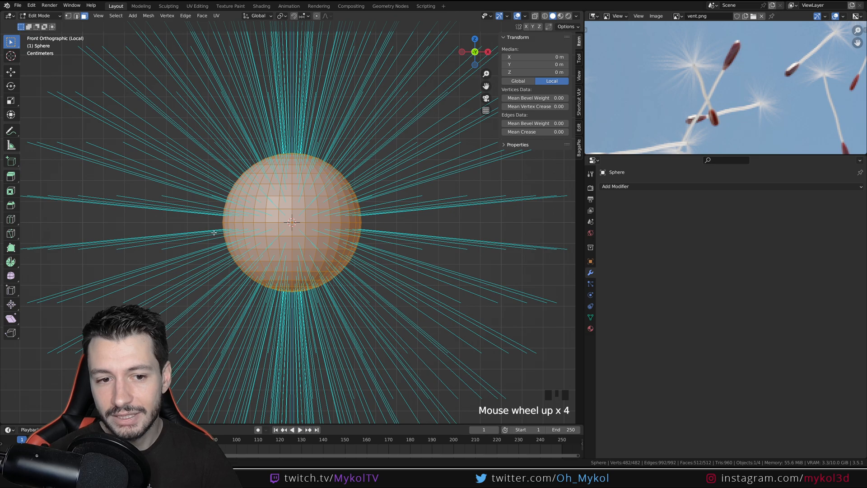
Examine the hair strands at the seed tip in the finished project's Blender window and return to the modelling file
left_click(296, 247)
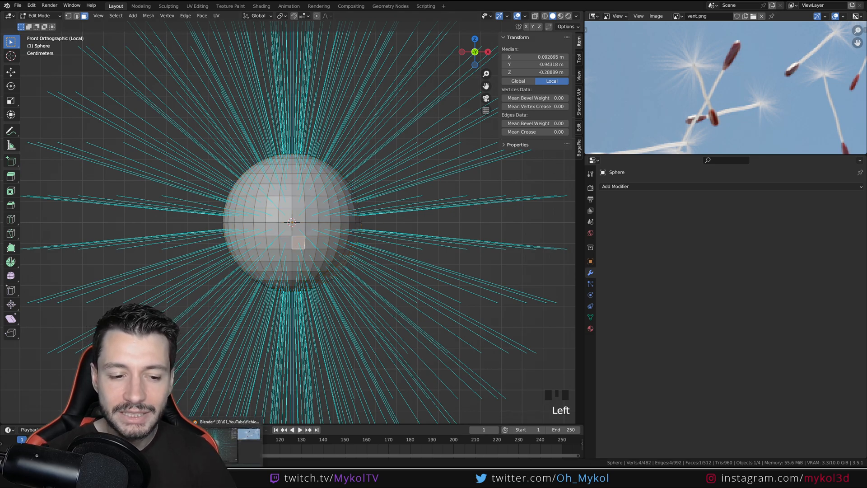
left_click(249, 434)
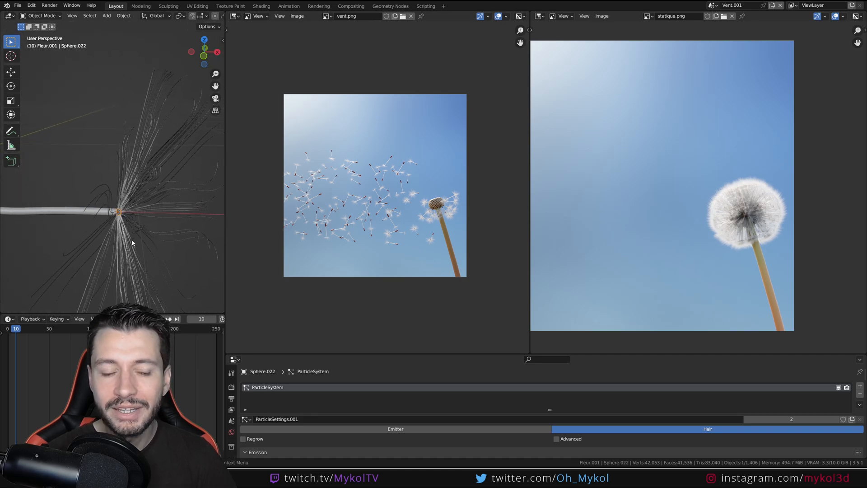
scroll(127, 227, "up", 2)
mouse_move(194, 480)
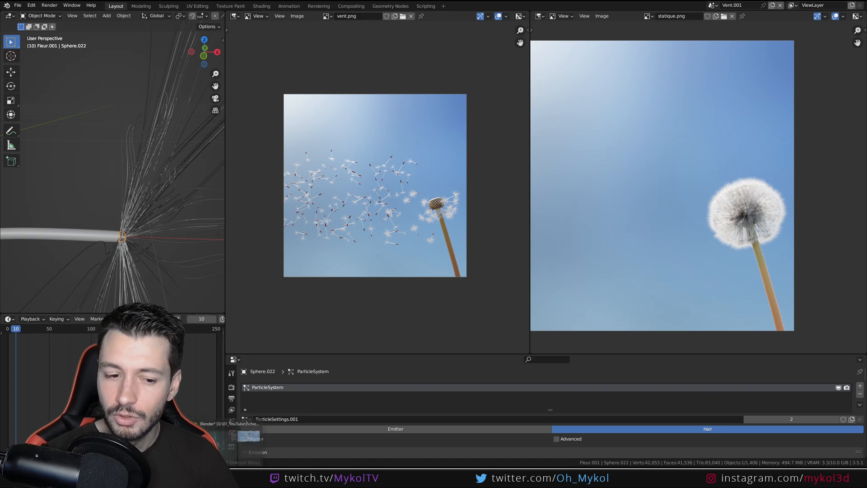
left_click(248, 435)
In wireframe shading, select the sphere's lower faces, grow the selection by one ring, and delete the faces
key("Tab")
key("Tab")
key("Tab")
key("z")
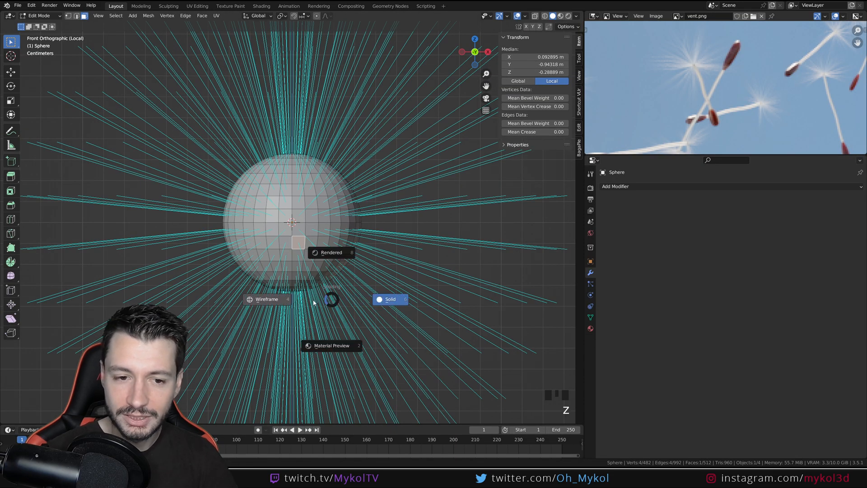
left_click(314, 302)
mouse_move(485, 348)
left_mouse_down()
mouse_move(169, 228)
mouse_move(169, 241)
left_mouse_up()
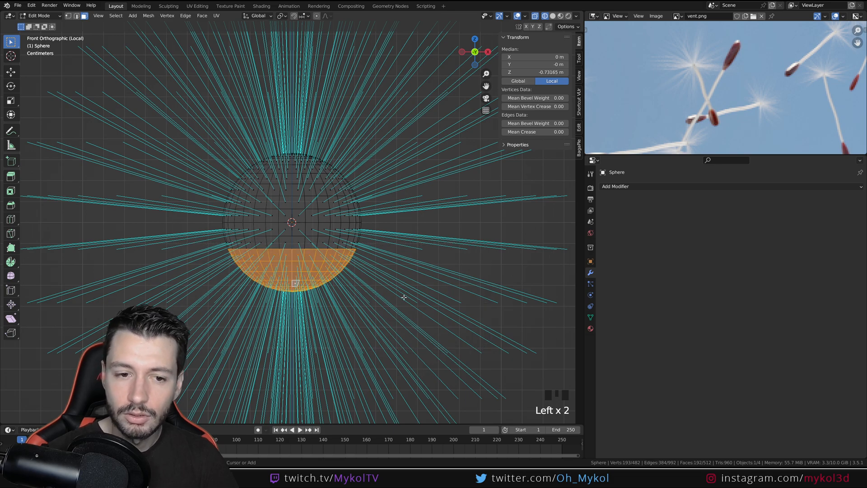
key("ctrl+KP_Add")
key("x")
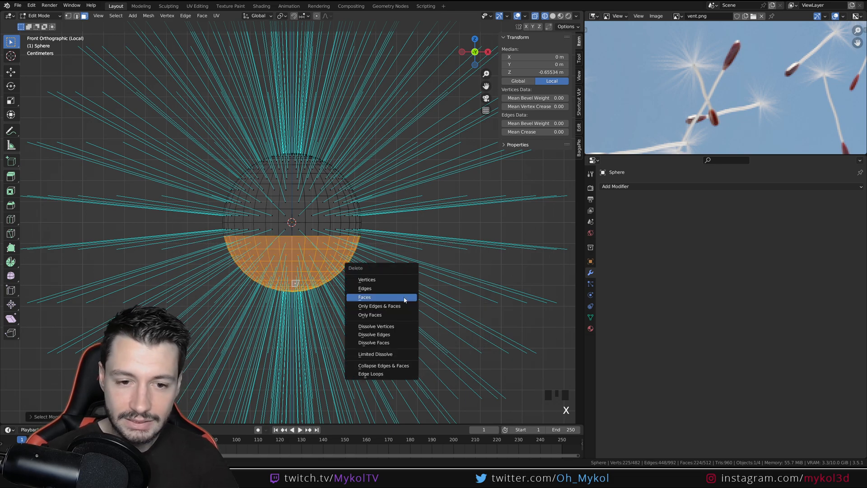
left_click(405, 298)
Hide the face normals display on the remaining dome in Edit Mode
key("Tab")
key("Tab")
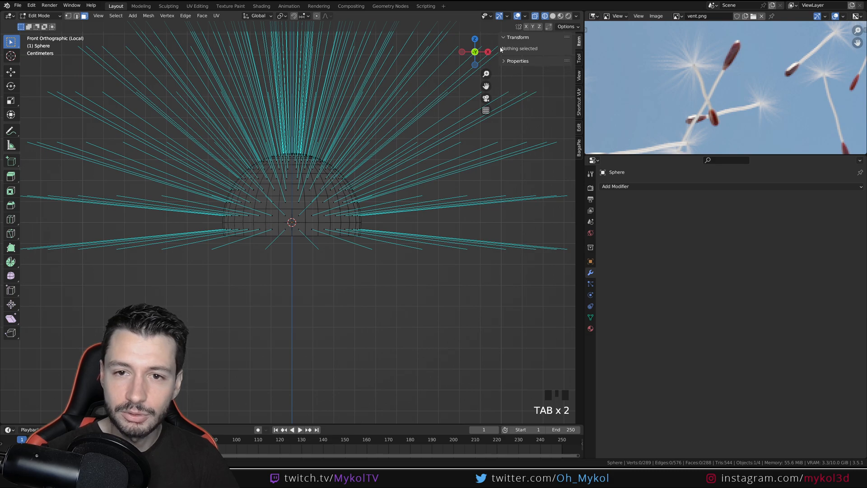
left_click(524, 15)
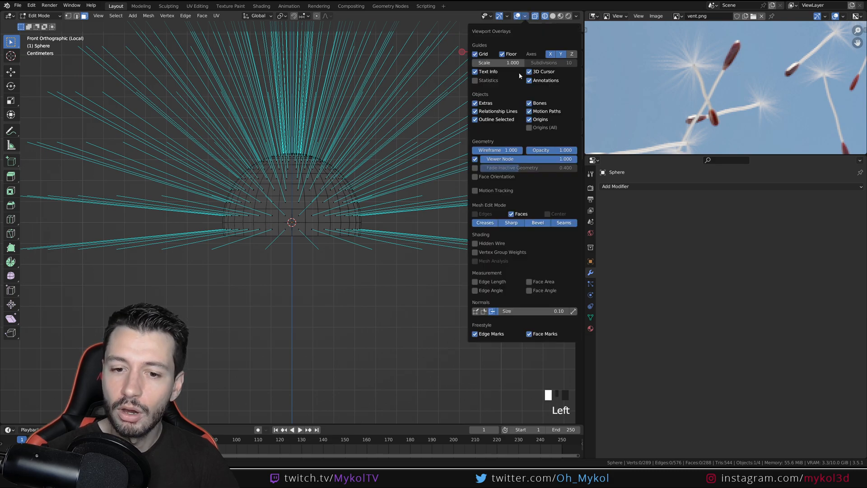
left_click(492, 312)
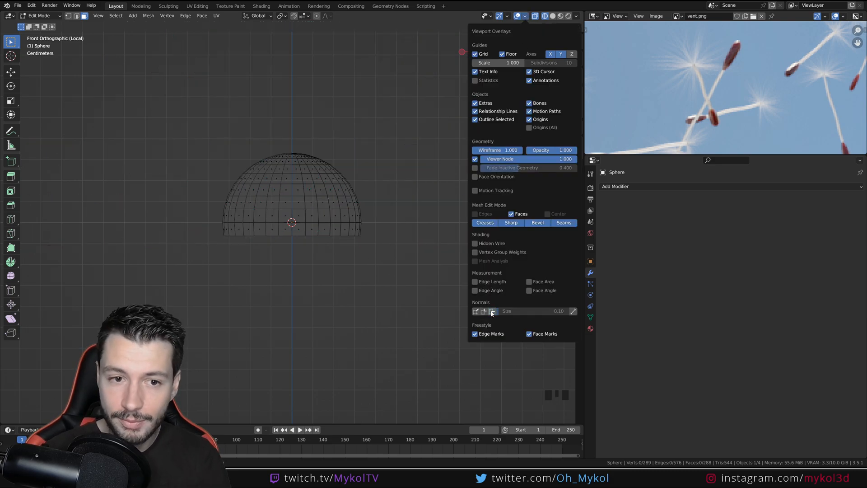
Return the dome to Object Mode with solid shading, shade it smooth, and leave local view
scroll(255, 234, "down", 4)
key("Tab")
scroll(248, 263, "up", 5)
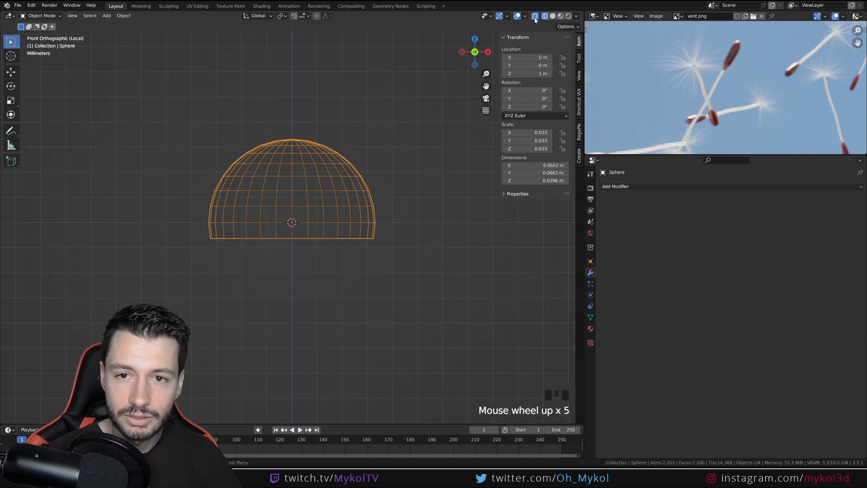
left_click(553, 16)
right_click(338, 185)
left_click(339, 186)
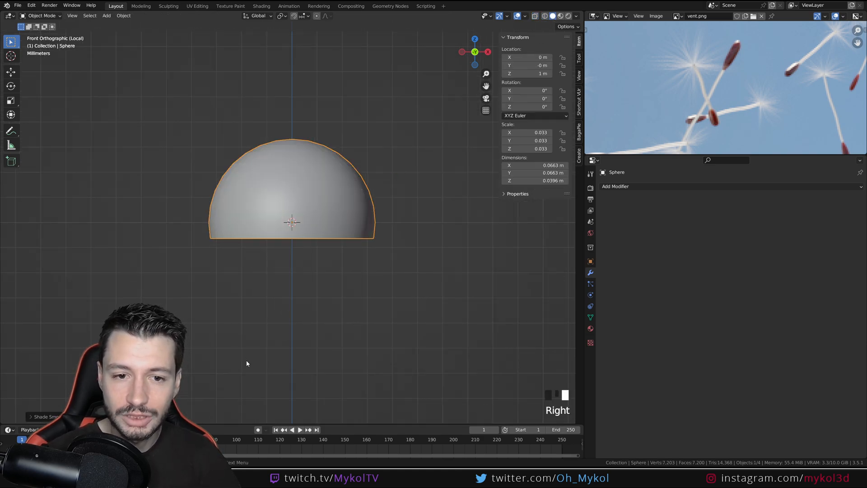
key("KP_Divide")
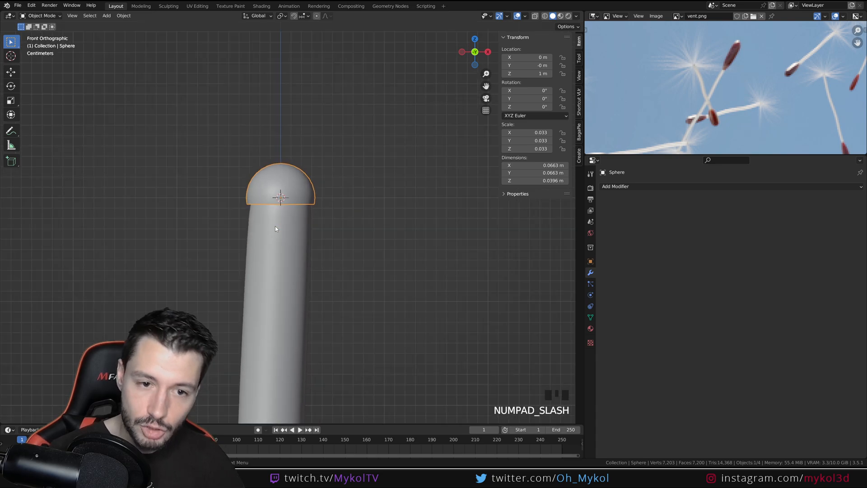
Scale the dome down to about 0.058 m wide to fit the stem tip and apply its scale
left_click(355, 227)
left_click(309, 202)
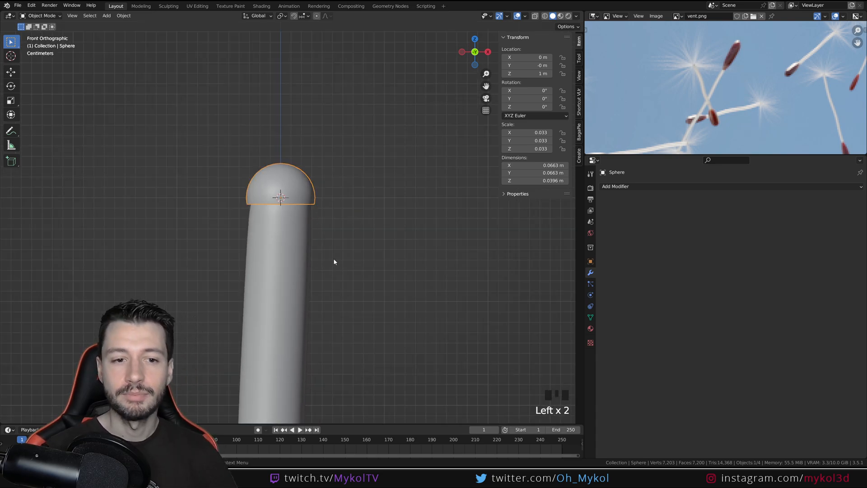
scroll(362, 262, "up", 2)
key("s")
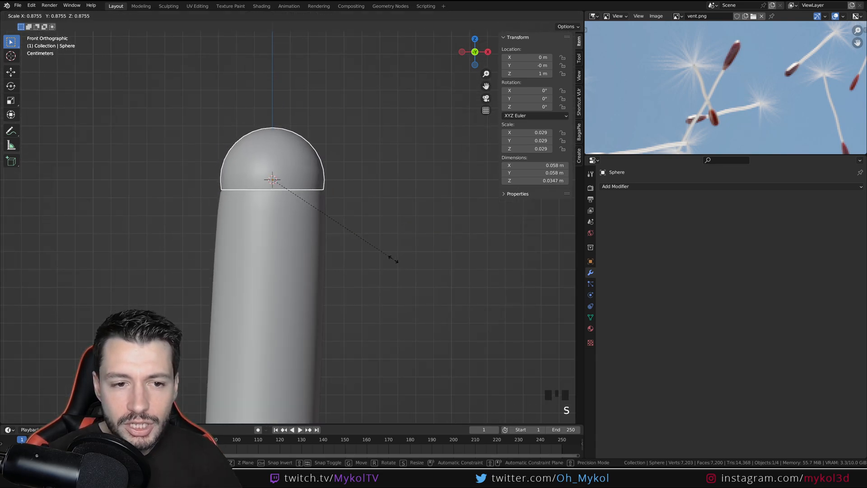
left_click(393, 259)
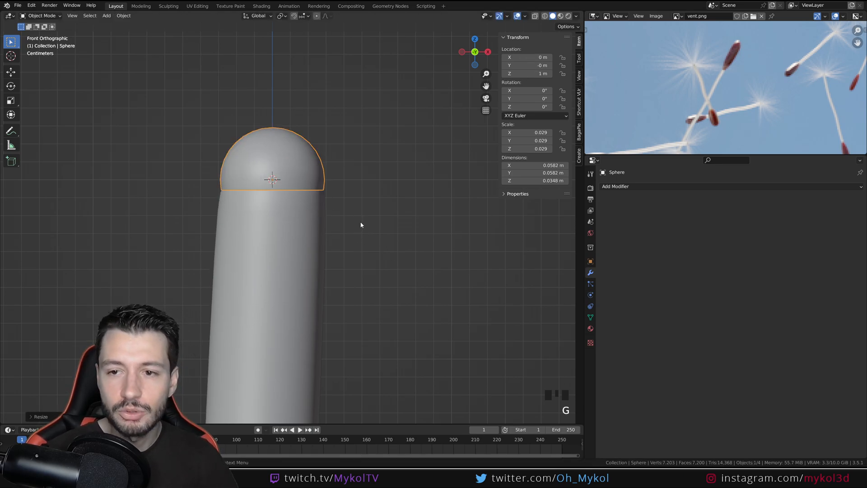
key("g")
key("ctrl+a")
left_click(359, 225)
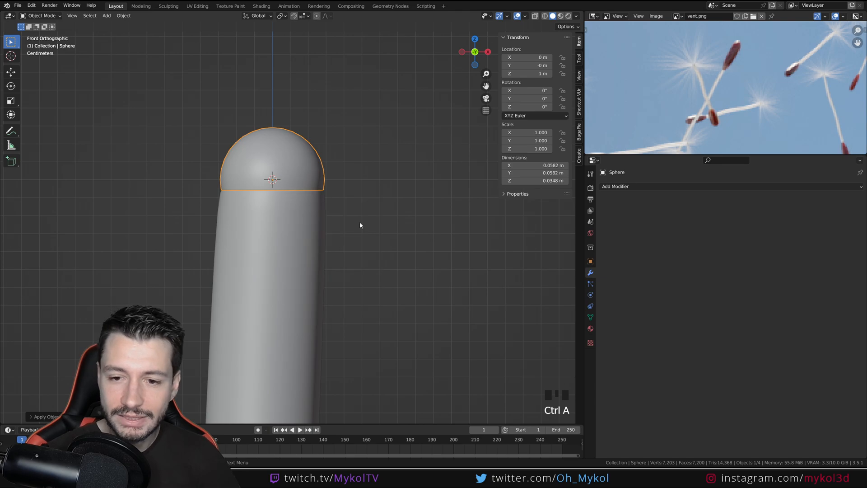
Add a new particle system to the dome
left_click(591, 285)
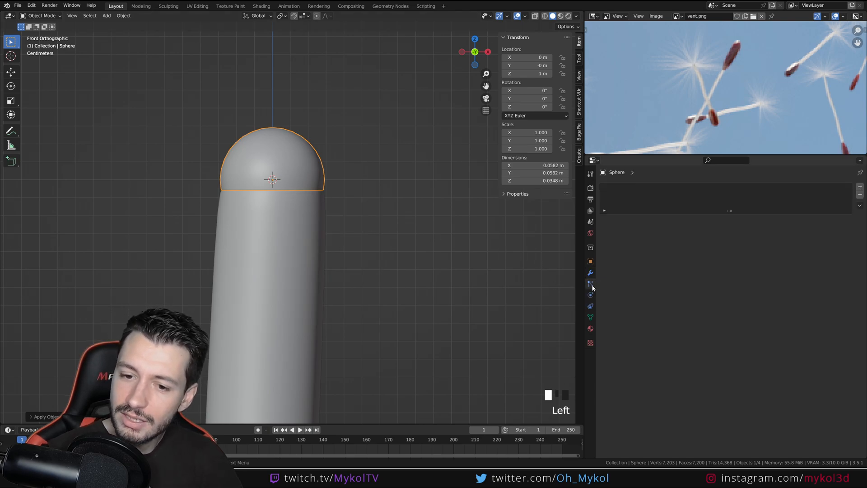
left_click(860, 187)
scroll(309, 210, "down", 5)
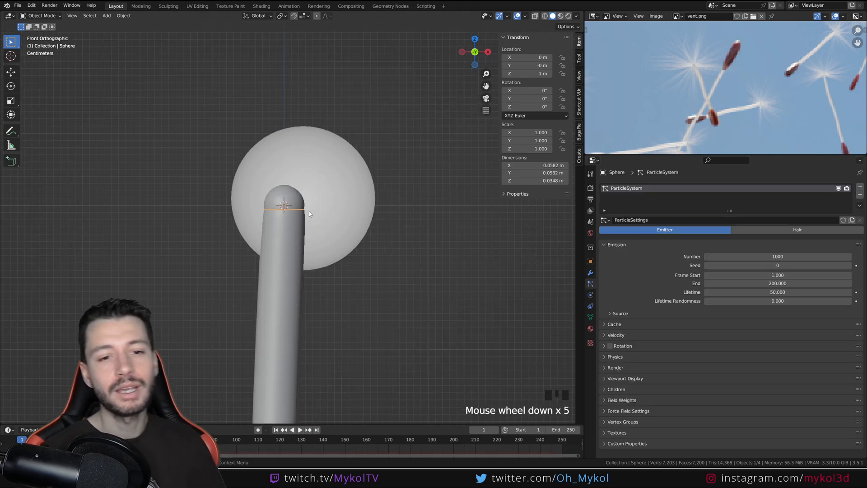
Play the animation to preview the particles emitted from the dome and rewind the timeline to frame 0
key("space")
scroll(321, 395, "down", 5)
middle_click_drag(321, 396, 243, 285)
scroll(210, 275, "down", 4)
key("space")
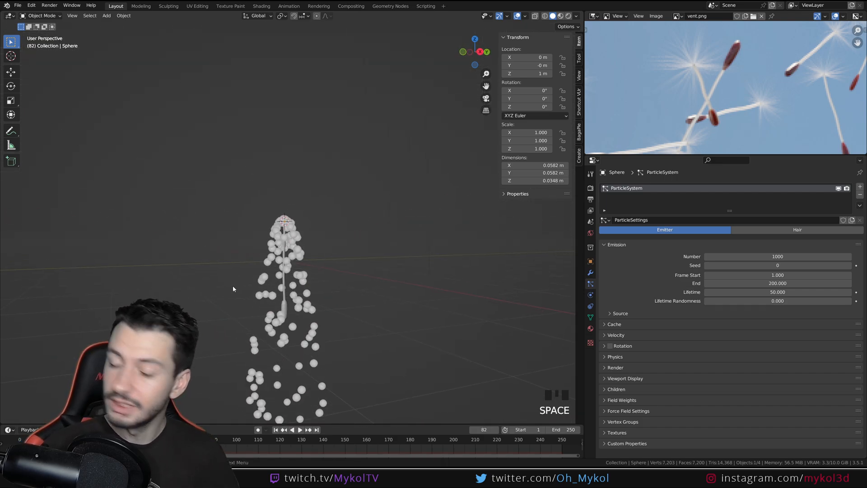
left_click_drag(40, 439, 19, 439)
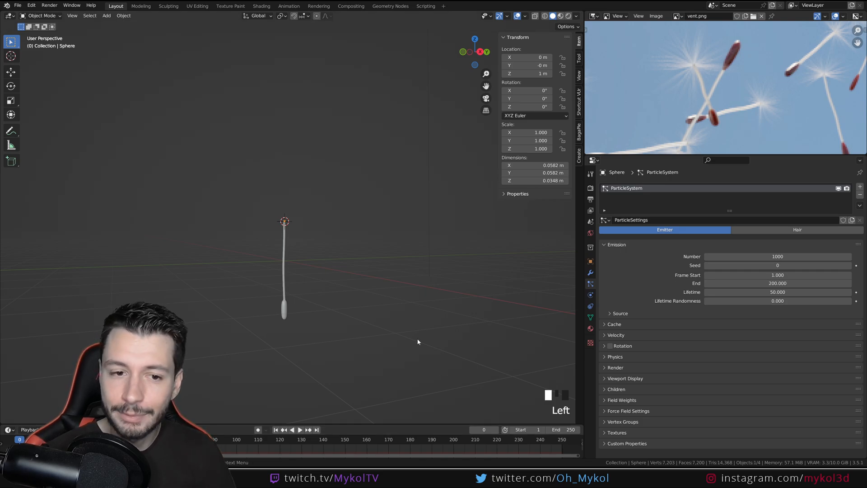
Change the dome's particle system type to Hair in front view
scroll(355, 294, "up", 6)
key("KP_1")
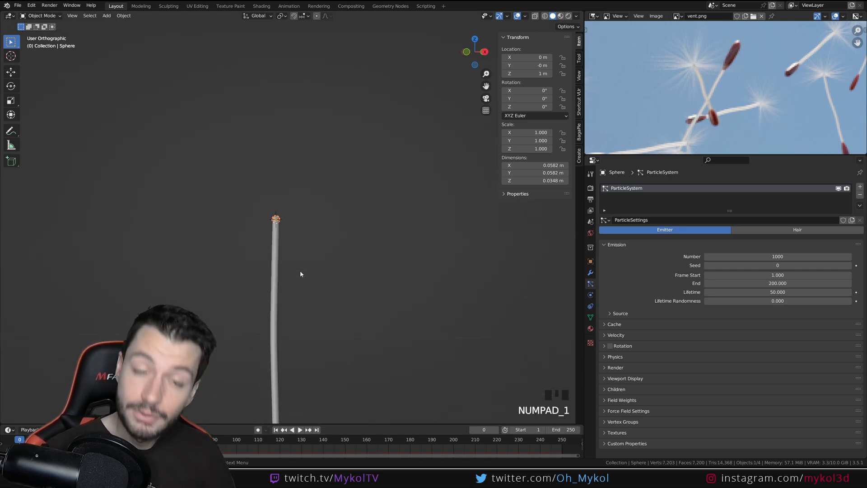
scroll(299, 273, "up", 10)
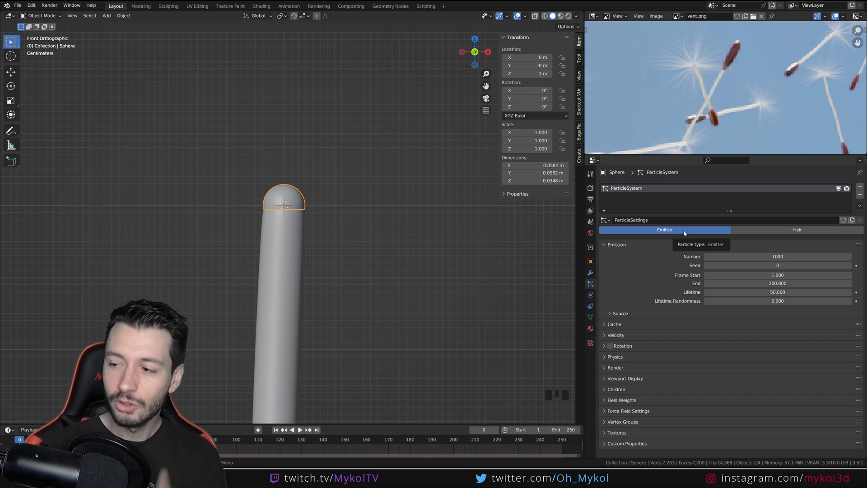
left_click(813, 231)
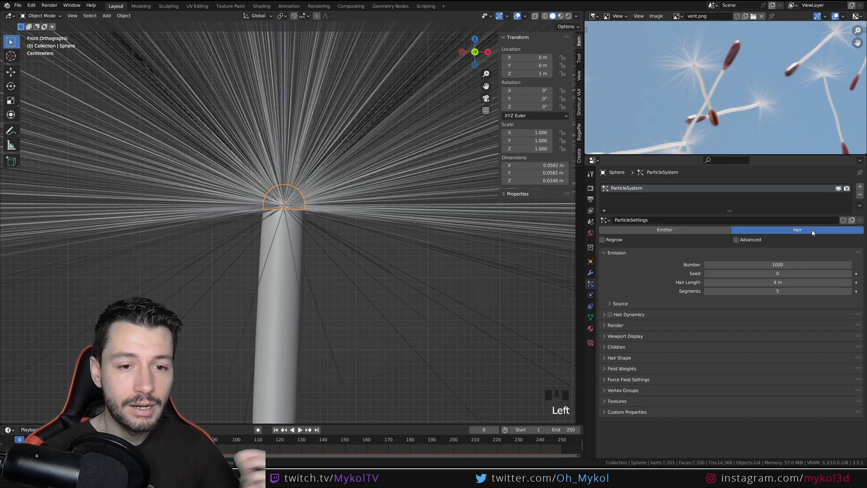
Reduce the number of emitted hair strands to 10
scroll(339, 229, "down", 10)
scroll(323, 282, "up", 6)
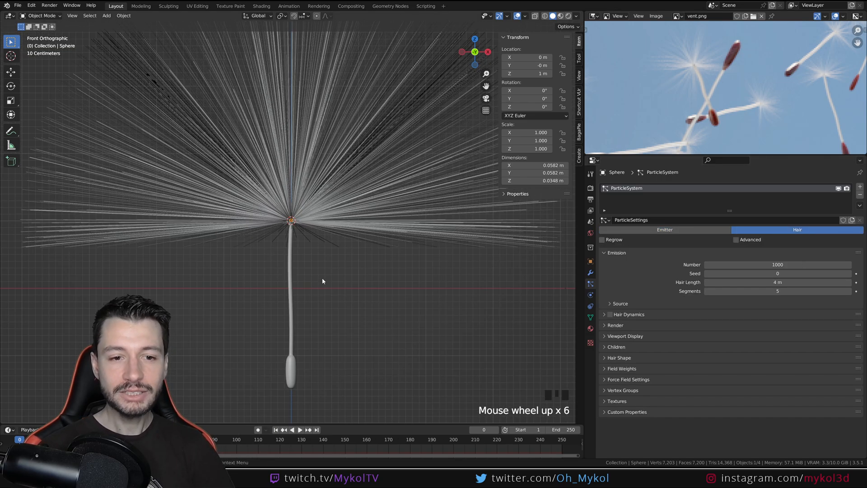
scroll(329, 302, "down", 2)
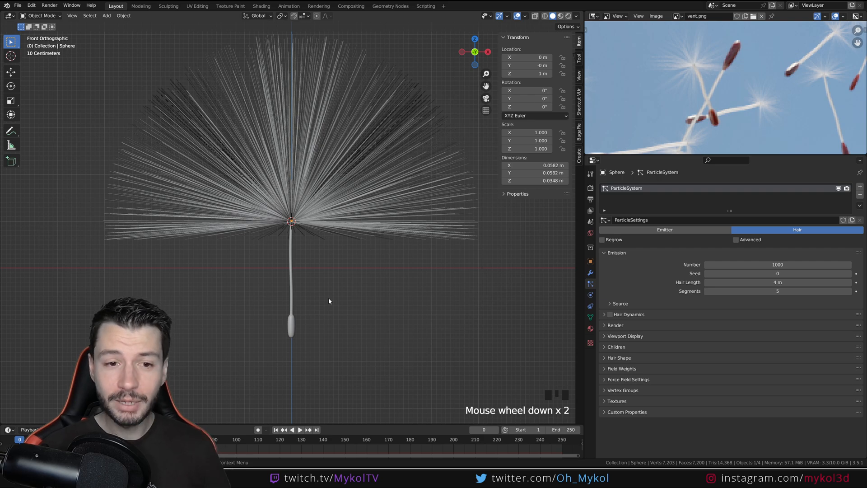
scroll(311, 229, "up", 2)
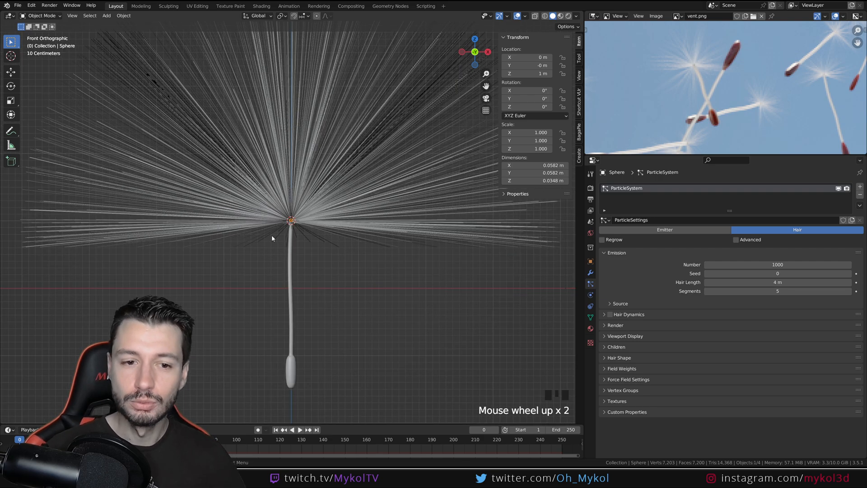
scroll(309, 209, "down", 3)
middle_click_drag(309, 210, 331, 223, "shift")
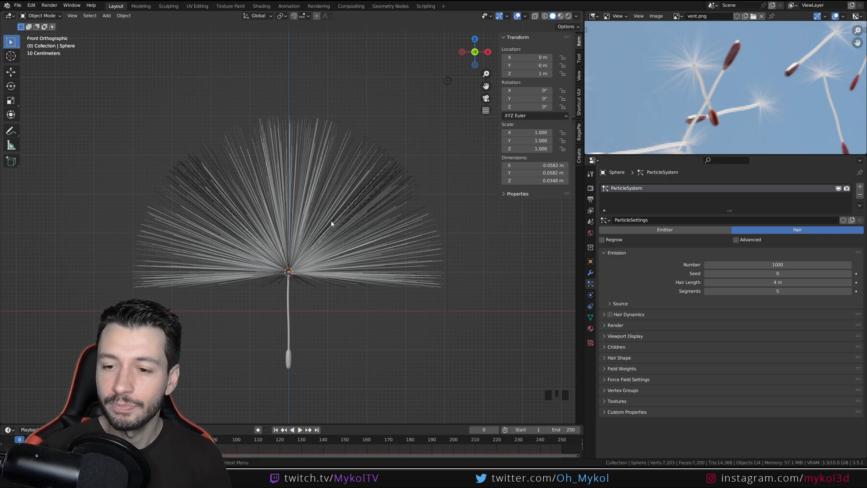
left_click(756, 265)
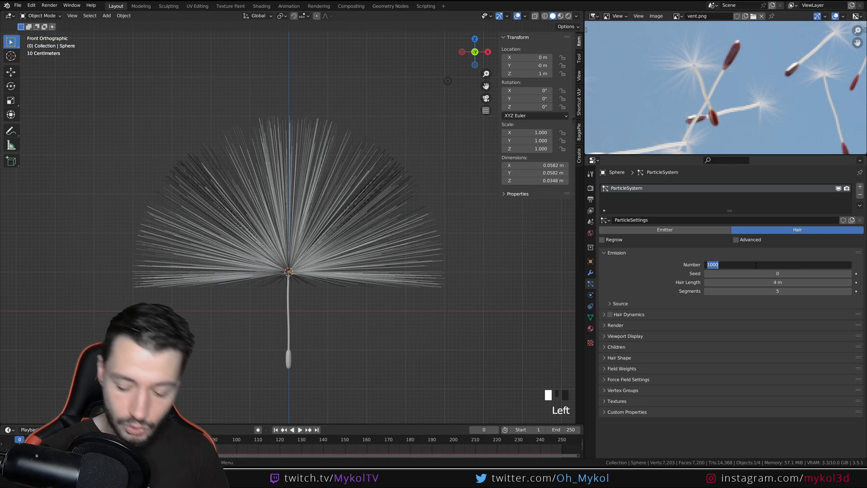
type("10")
key("Return")
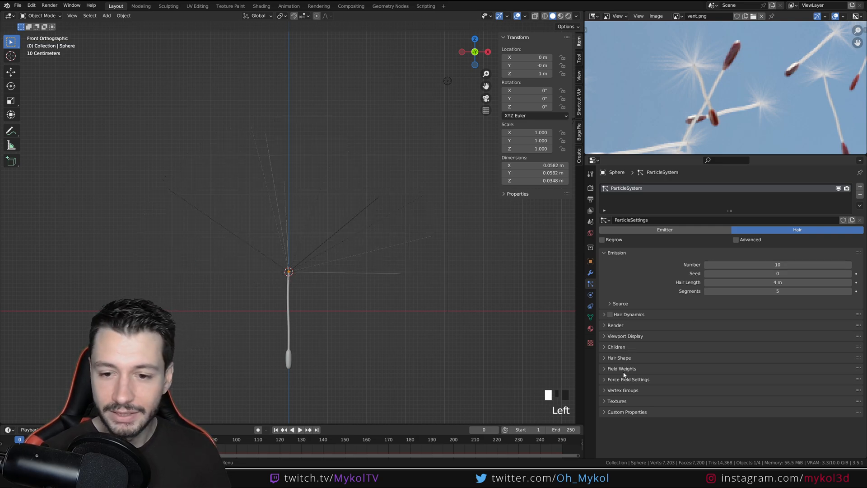
Preview interpolated children on the hair with a display amount of 37, and set the children back to None
left_click(605, 347)
left_click(818, 359)
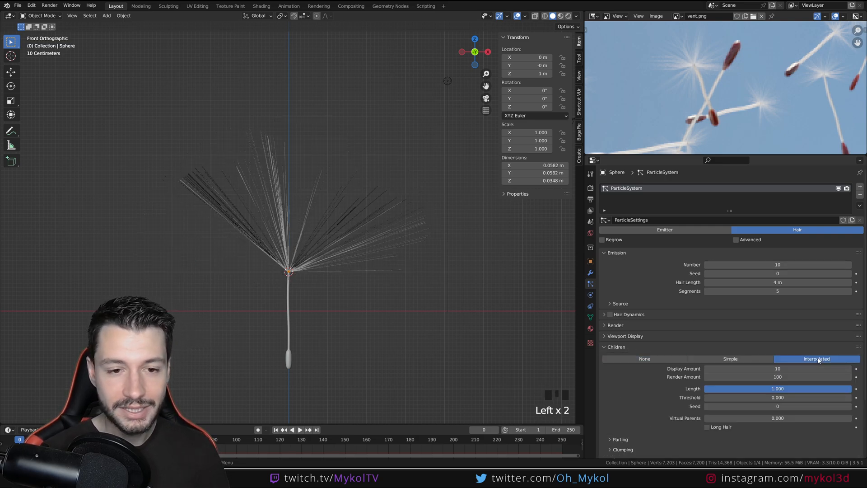
scroll(292, 221, "up", 3)
mouse_move(768, 369)
left_mouse_down()
mouse_move(807, 369)
mouse_move(778, 368)
left_mouse_up()
scroll(689, 337, "up", 1)
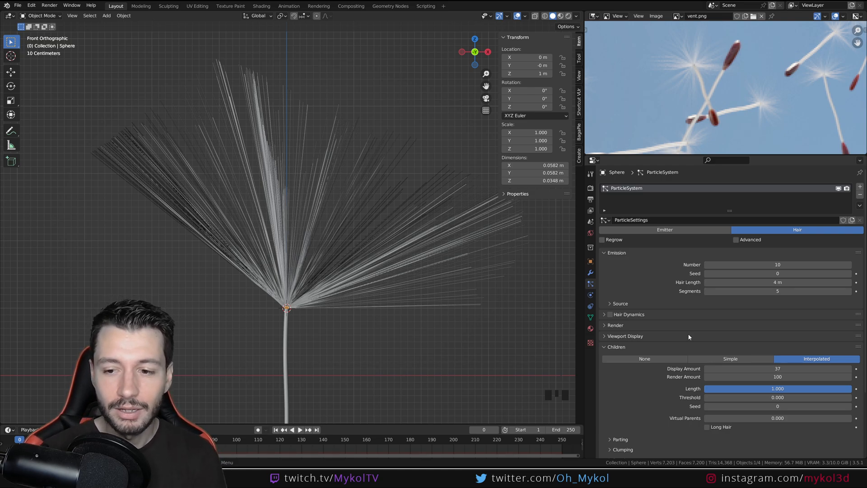
left_click(672, 358)
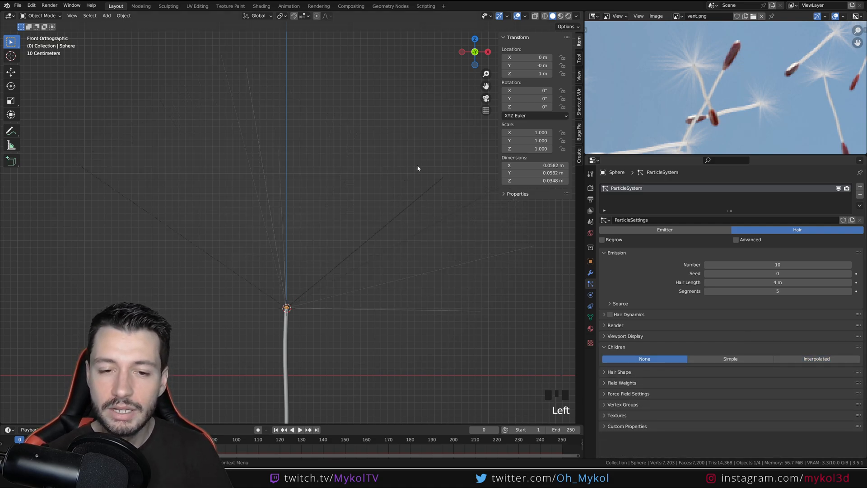
In Particle Edit mode, comb the strands right of the stem upward with a 227 px brush, and enable interpolated children in Object Mode
left_click(41, 15)
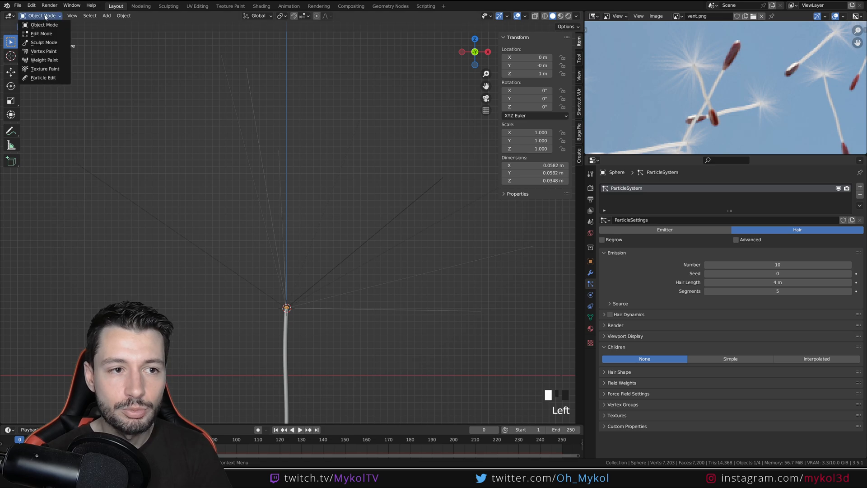
left_click(43, 79)
key("f")
left_click(458, 269)
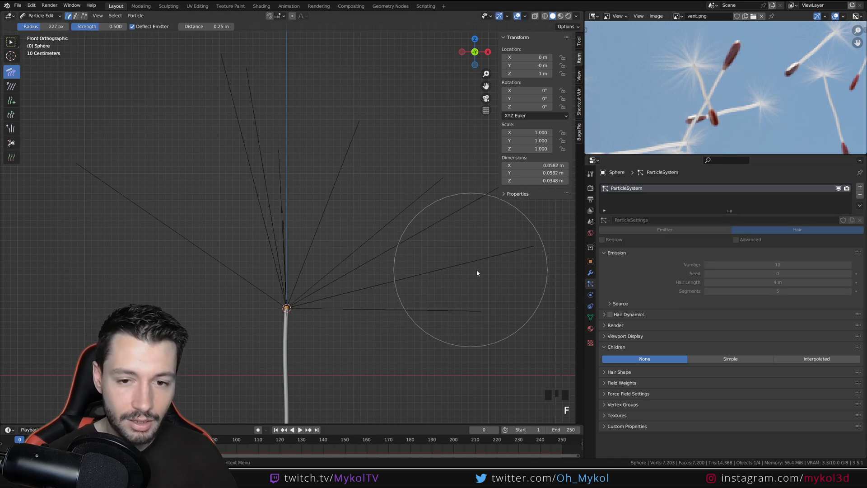
mouse_move(505, 261)
left_mouse_down()
mouse_move(519, 223)
mouse_move(383, 141)
left_mouse_up()
left_click_drag(478, 312, 466, 281)
left_click(44, 16)
left_click(45, 25)
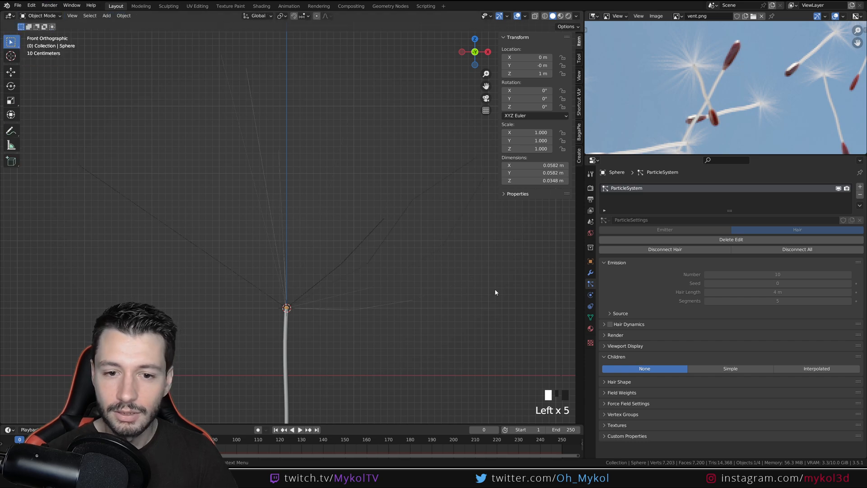
left_click(811, 370)
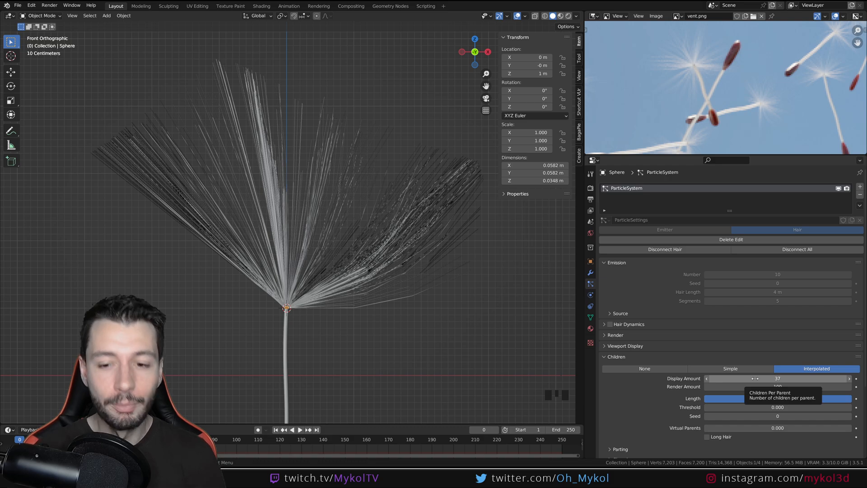
Undo the interpolated children and the combing strokes on the hair strands
key("ctrl+z")
key("ctrl+z")
key("ctrl+z")
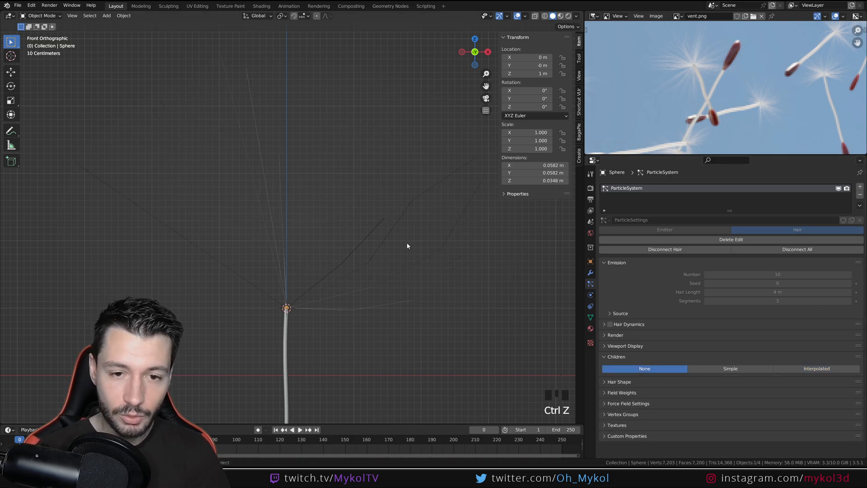
key("ctrl+z")
key("ctrl+z")
key("ctrl+z")
key("ctrl+z")
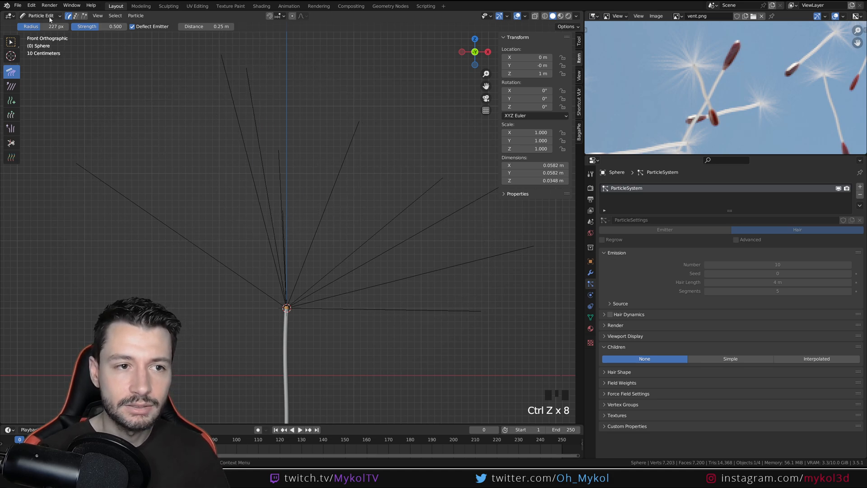
Comb a few strands right of the stem, return to Object Mode, and delete the particle edit
left_click(424, 209)
left_click(41, 15)
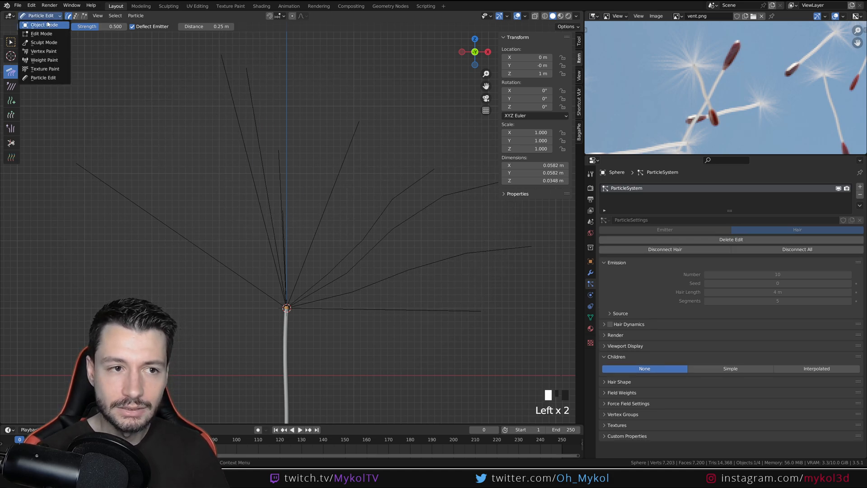
left_click(36, 24)
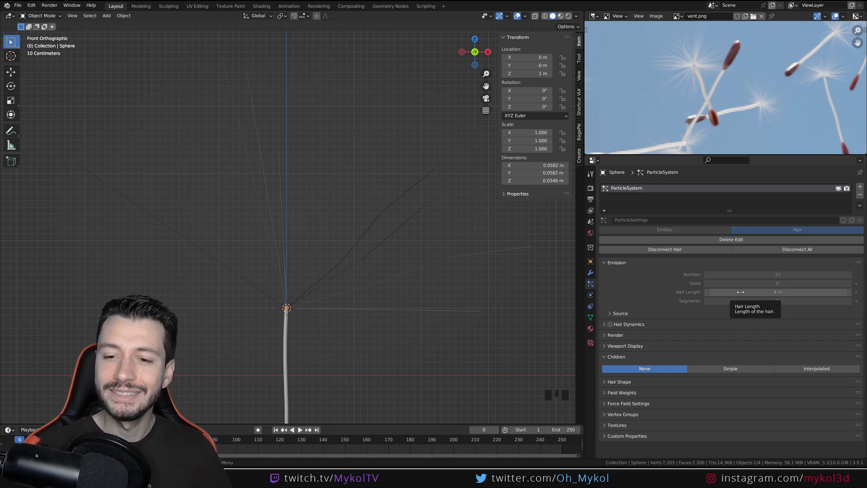
left_click(713, 239)
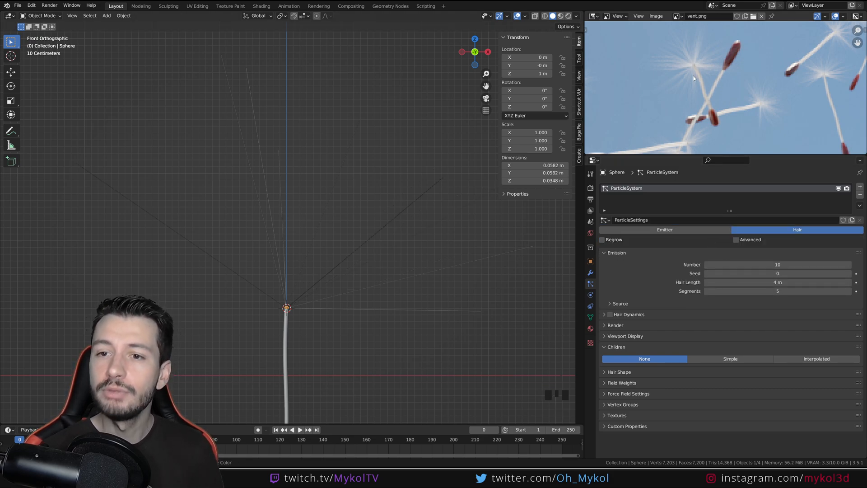
left_click(40, 16)
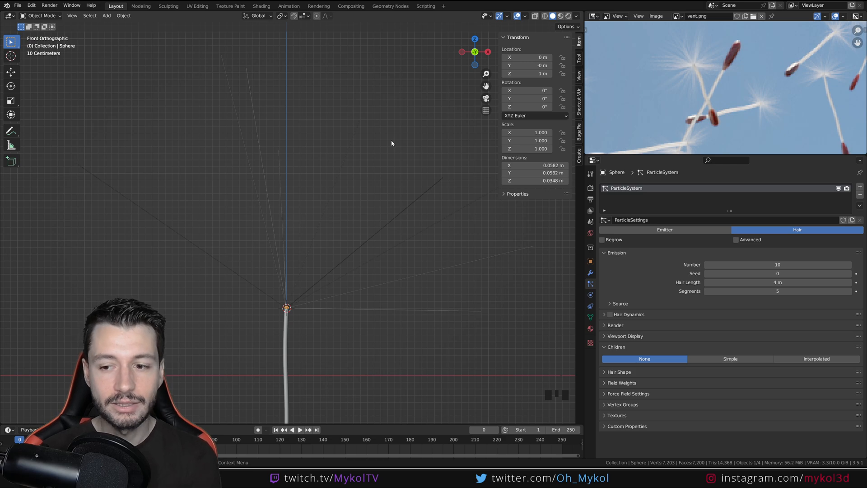
scroll(354, 239, "down", 5)
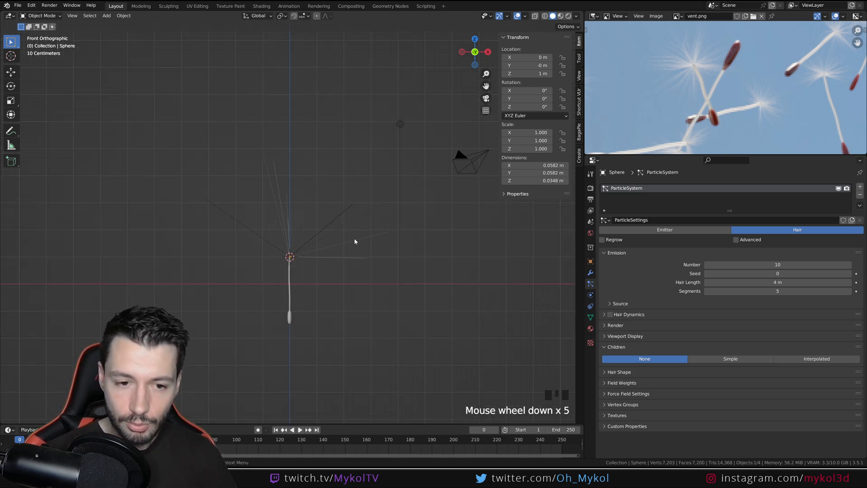
middle_click_drag(354, 240, 354, 289)
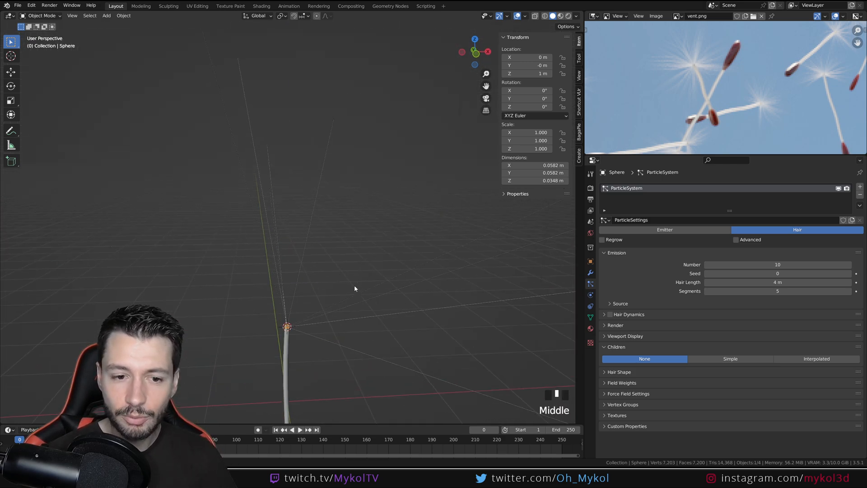
Set the number of emitted hairs on the dome to 50
left_click(754, 264)
type("50")
key("Return")
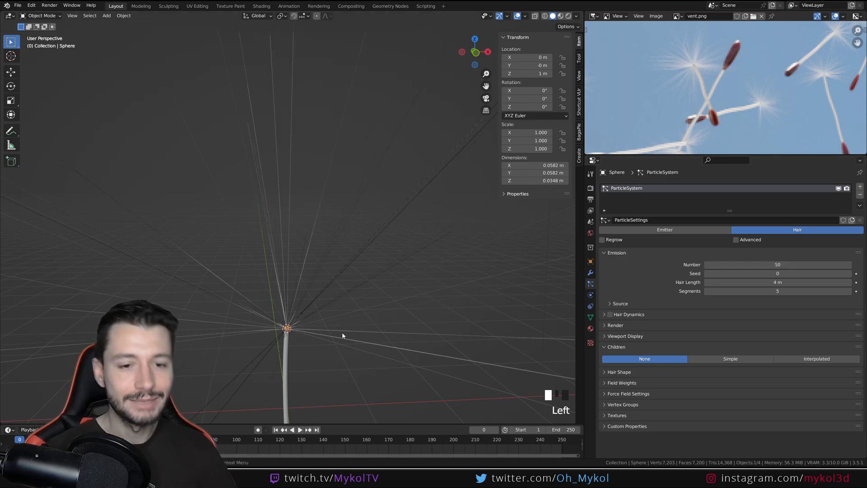
Shorten the hair length to 0.78 m while viewing the whole seed from the front
scroll(337, 328, "down", 4)
key("KP_1")
scroll(338, 329, "up", 4)
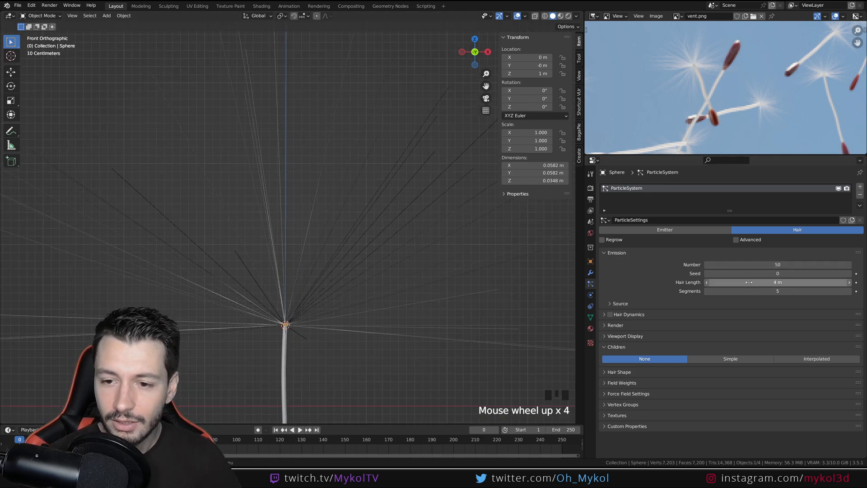
left_click_drag(785, 283, 747, 283)
middle_click_drag(415, 348, 421, 262, "shift")
left_click(778, 282)
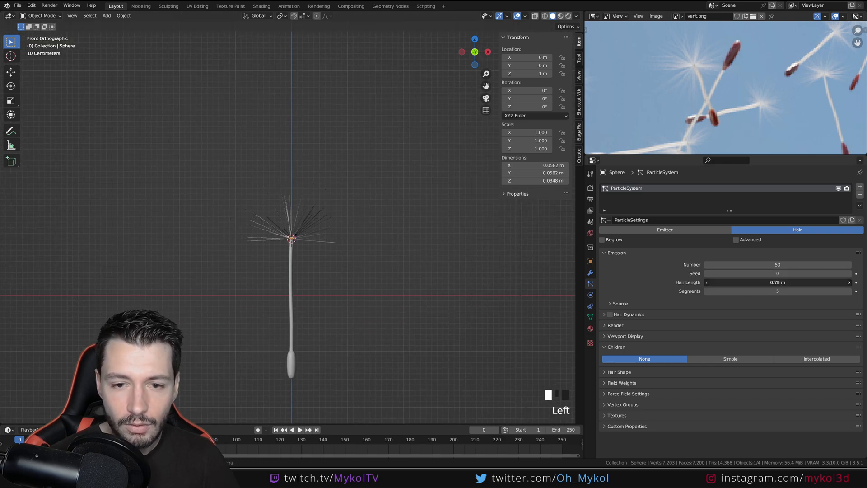
scroll(294, 308, "up", 1)
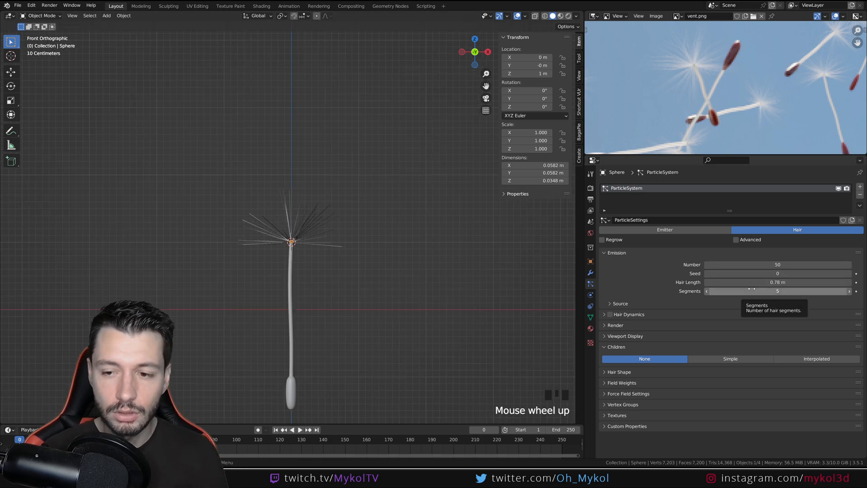
Try reducing the hair segments to 2, and undo the change
left_click_drag(750, 290, 734, 290)
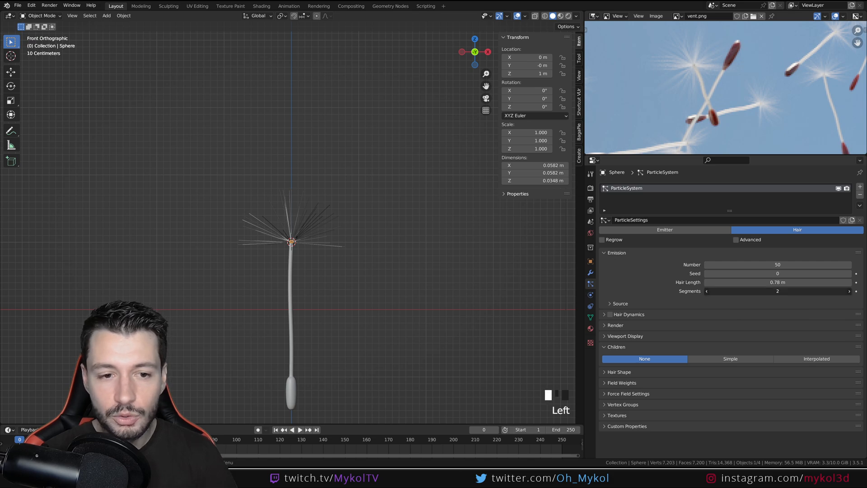
key("ctrl+z")
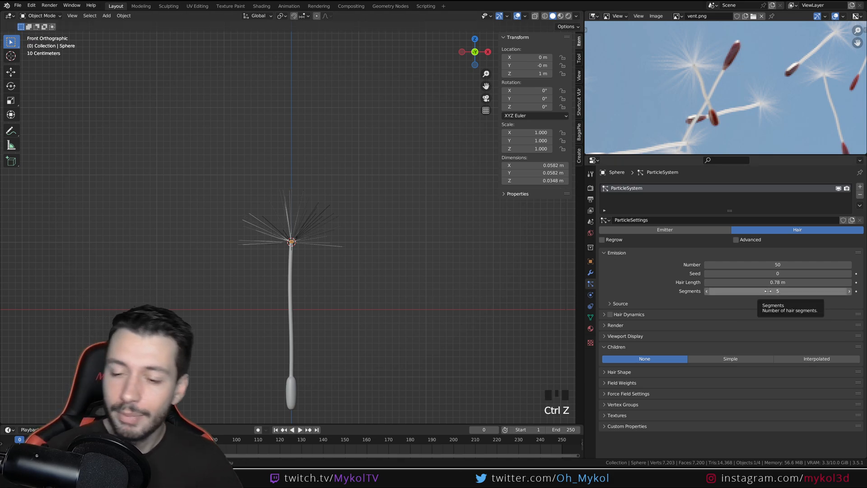
Frame the dome and its strands at the stem tip, and save the file
scroll(299, 281, "up", 7)
middle_click_drag(300, 283, 323, 271, "shift")
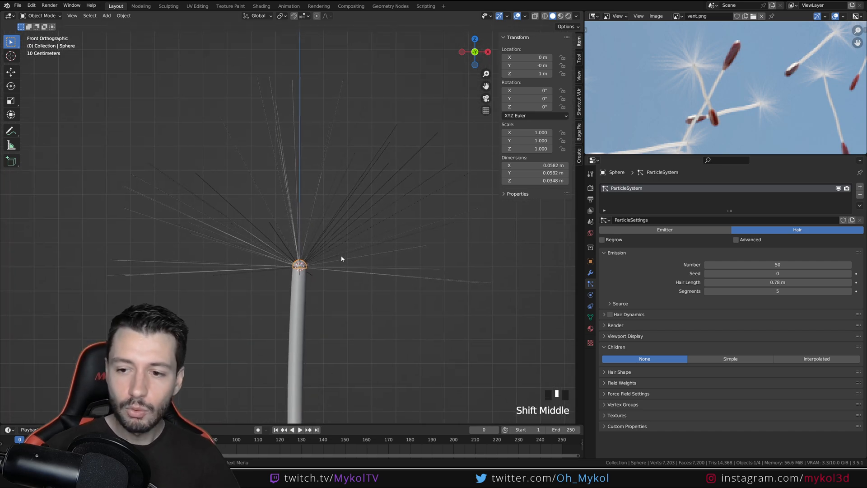
left_click(41, 16)
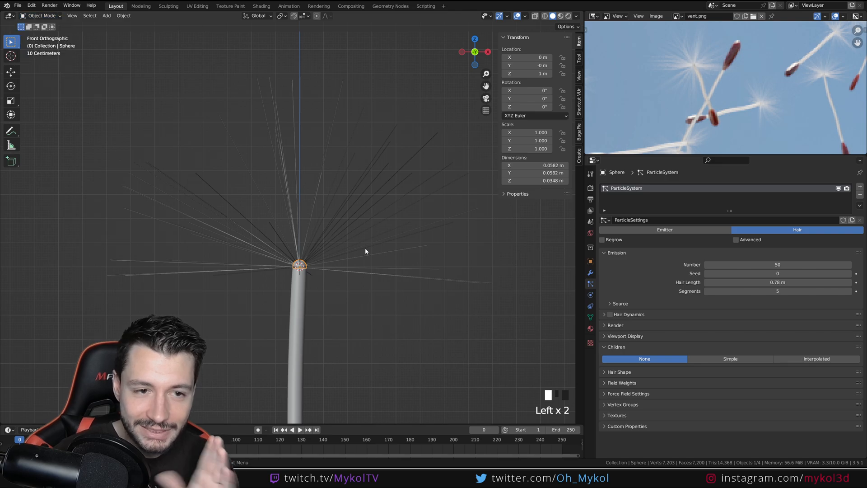
key("ctrl+s")
In Particle Edit mode, comb the strands on both sides of the stem with a 227 px brush, and return to Object Mode
left_click(40, 15)
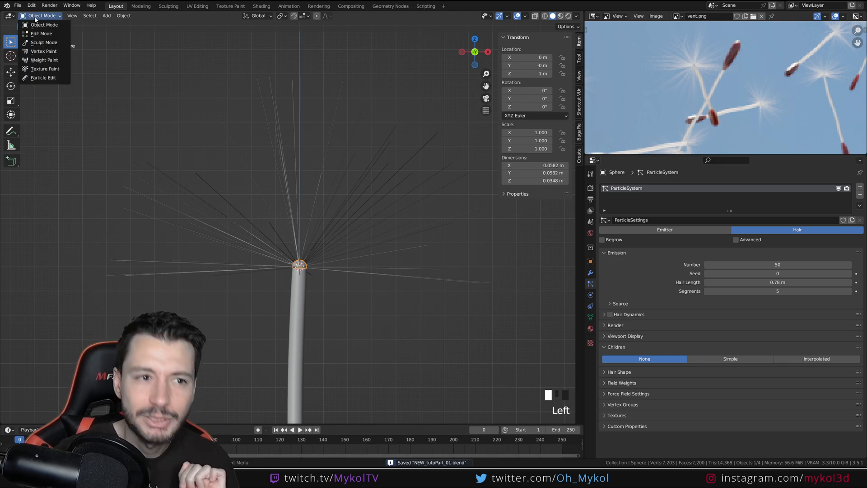
left_click(43, 71)
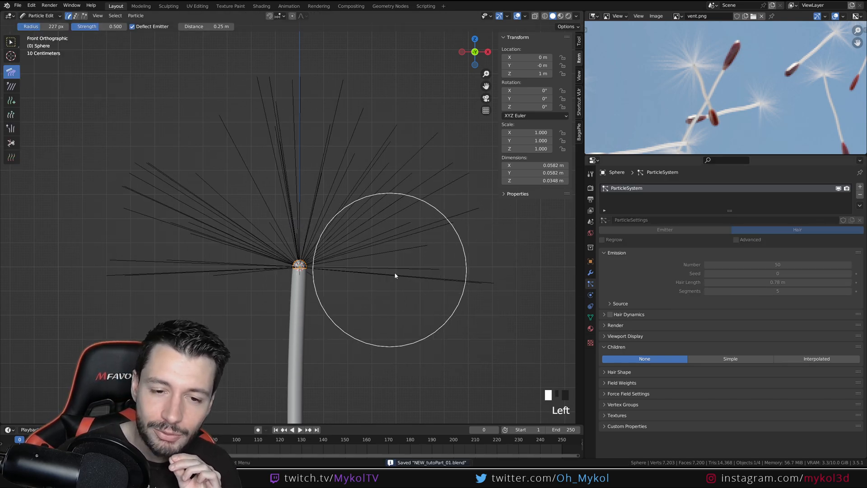
left_click_drag(394, 273, 418, 258)
mouse_move(270, 164)
left_mouse_down()
mouse_move(251, 176)
mouse_move(377, 170)
left_mouse_up()
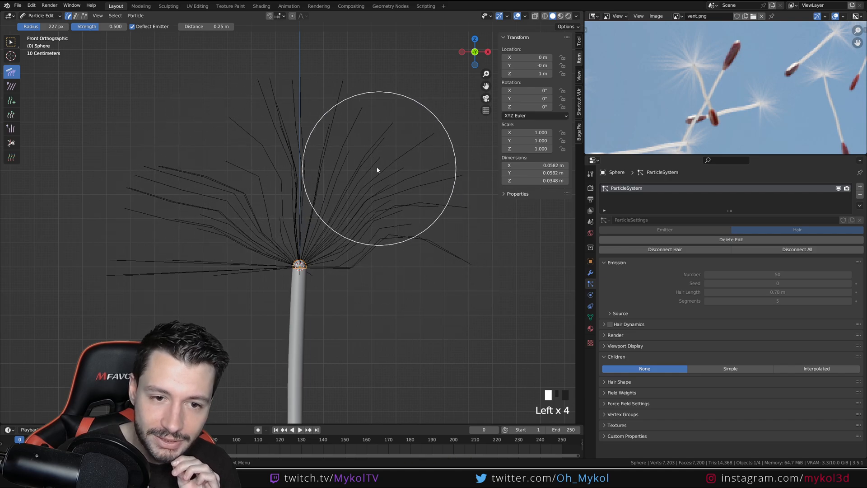
left_click_drag(218, 248, 223, 220)
left_click_drag(142, 256, 155, 271)
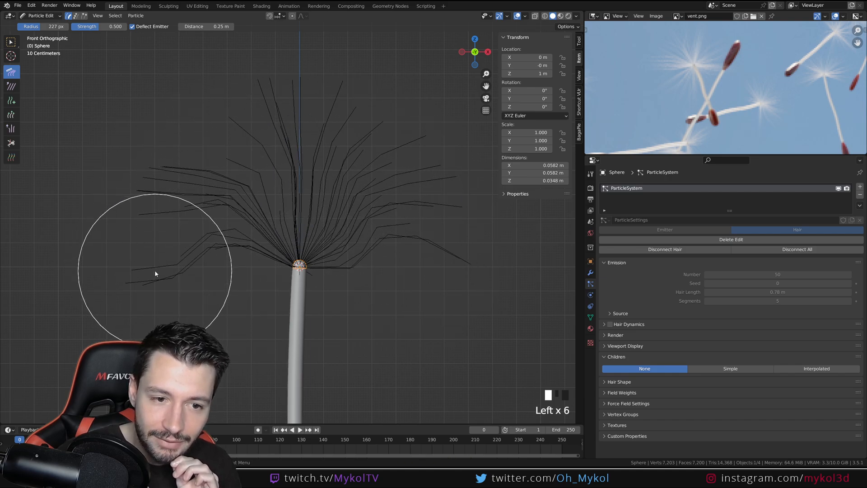
left_click_drag(43, 20, 38, 26)
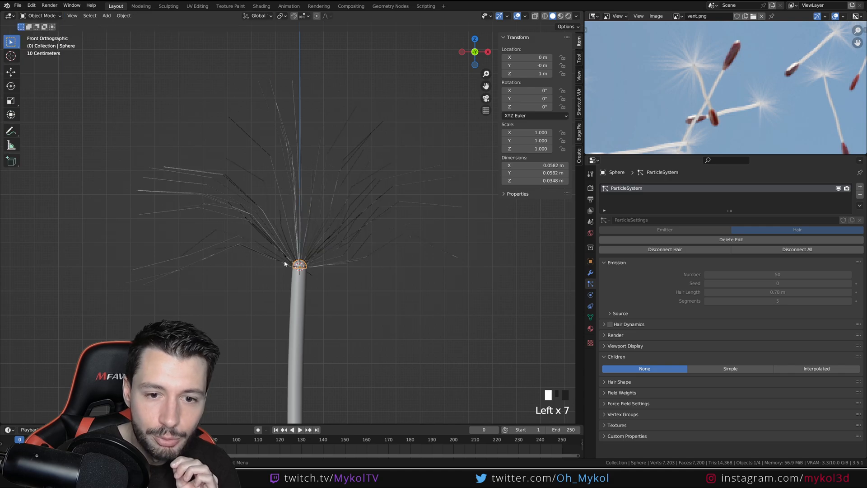
Inspect the combed strands from several angles, try 6 strand steps in the viewport display, and undo the change
scroll(424, 270, "up", 1)
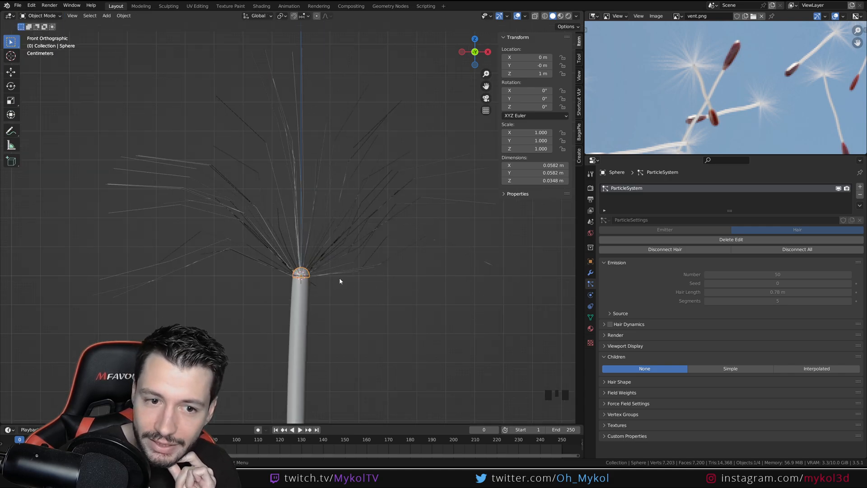
middle_click_drag(330, 283, 422, 255)
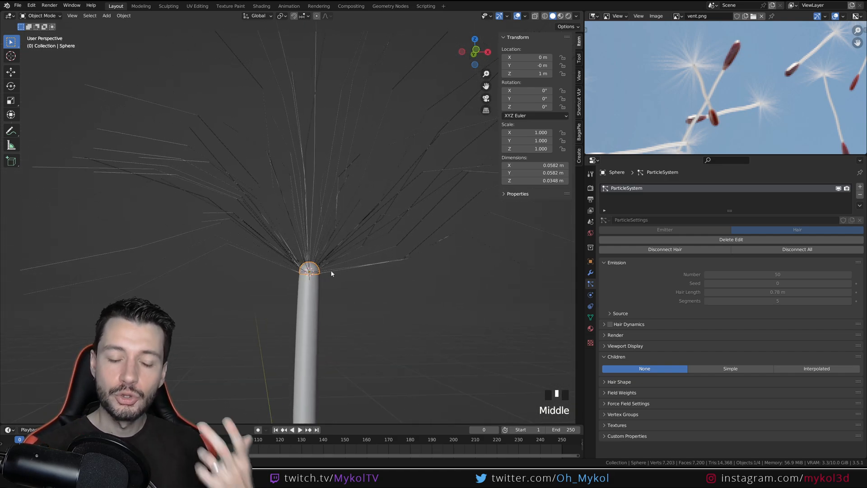
scroll(346, 271, "down", 2)
middle_click_drag(348, 271, 298, 267)
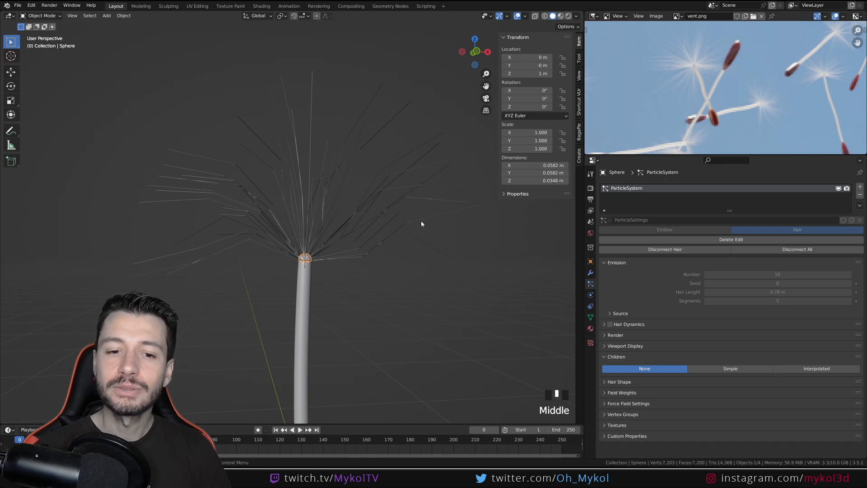
middle_click_drag(377, 188, 450, 175)
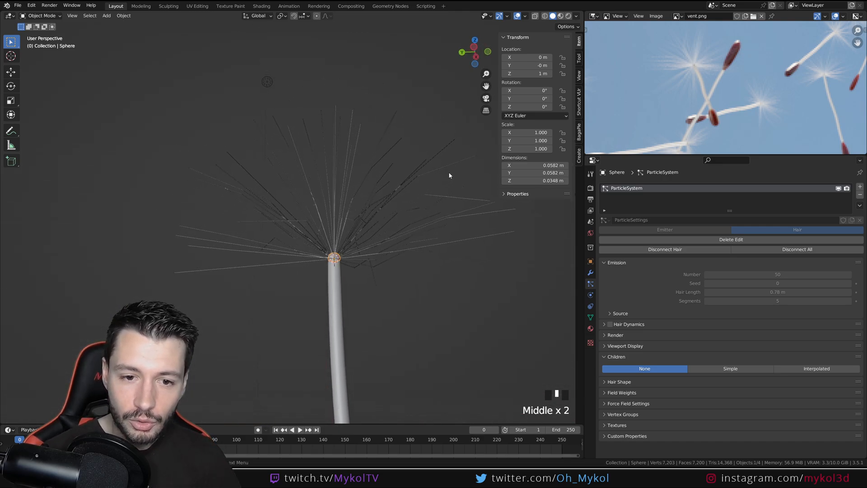
middle_click_drag(363, 246, 299, 261, "shift")
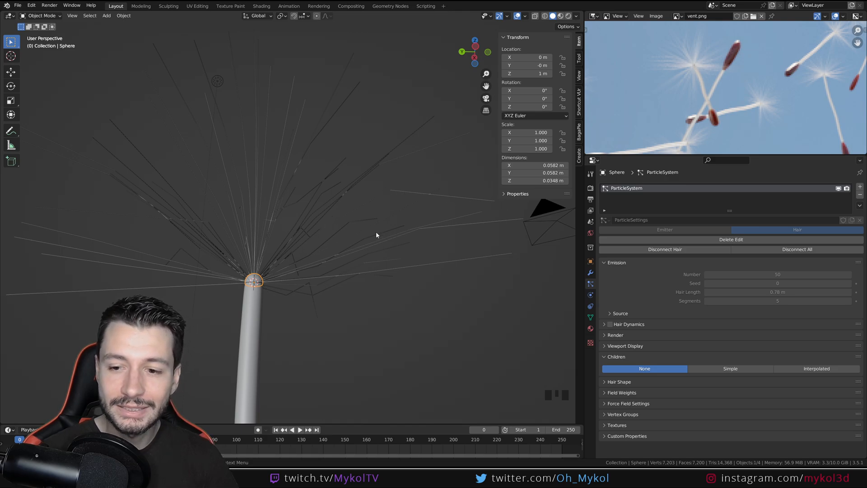
left_click(632, 346)
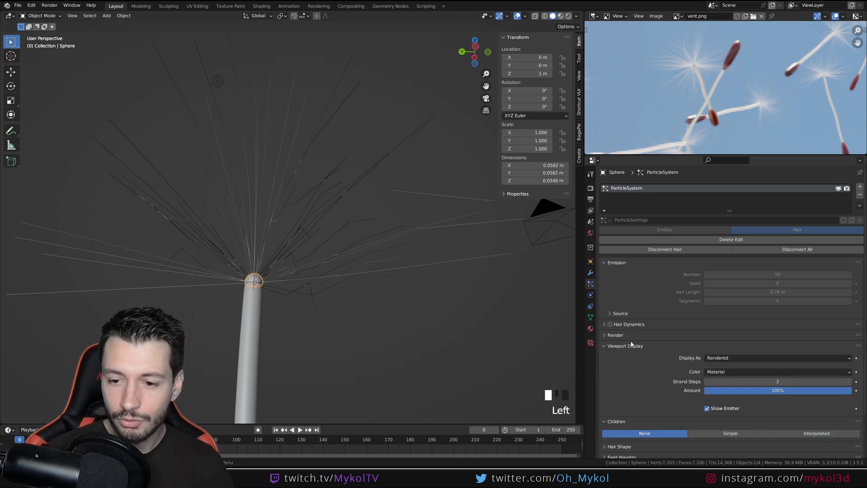
double_click(778, 381)
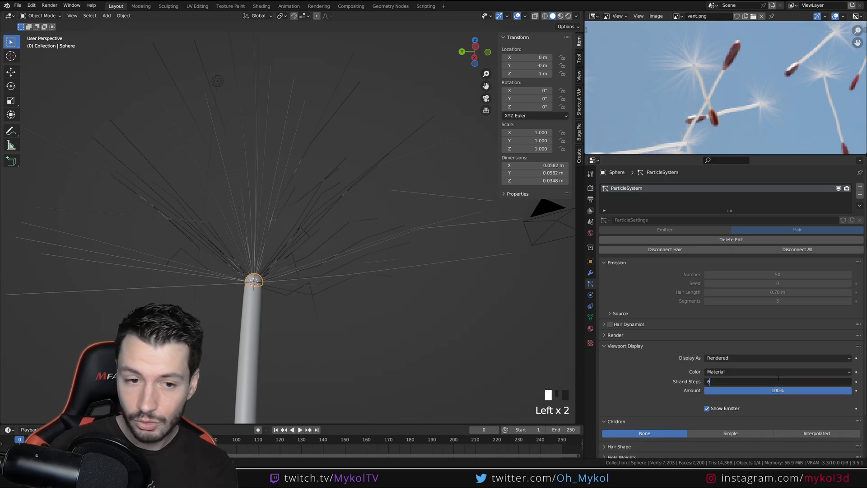
type("6")
key("Return")
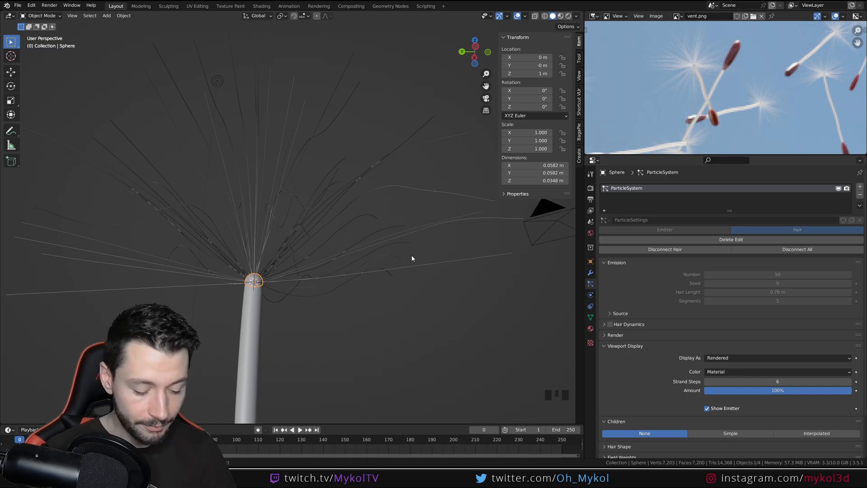
key("ctrl+z")
Expand the hair's render path settings, leave the steps value as is, and delete the particle edit
left_click(620, 335)
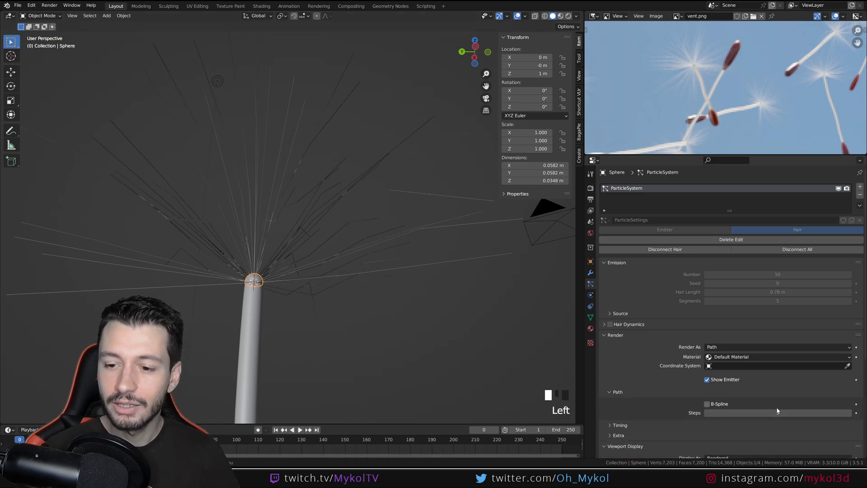
double_click(779, 411)
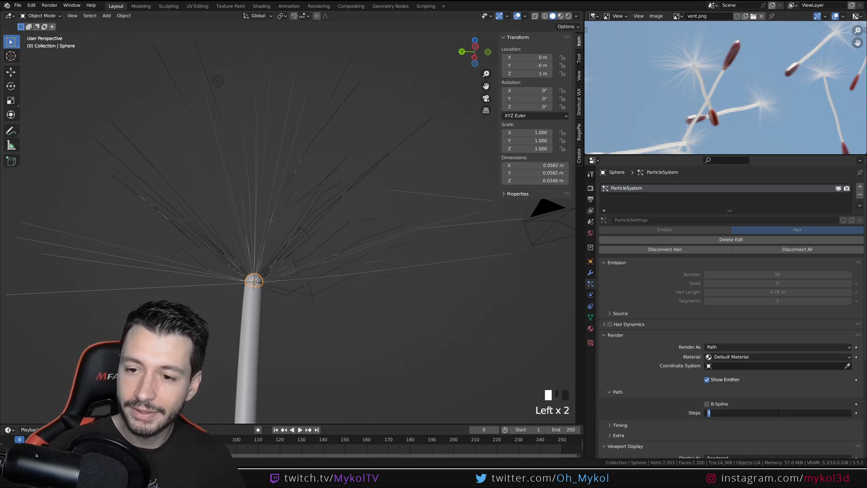
left_click(739, 240)
left_click(739, 239)
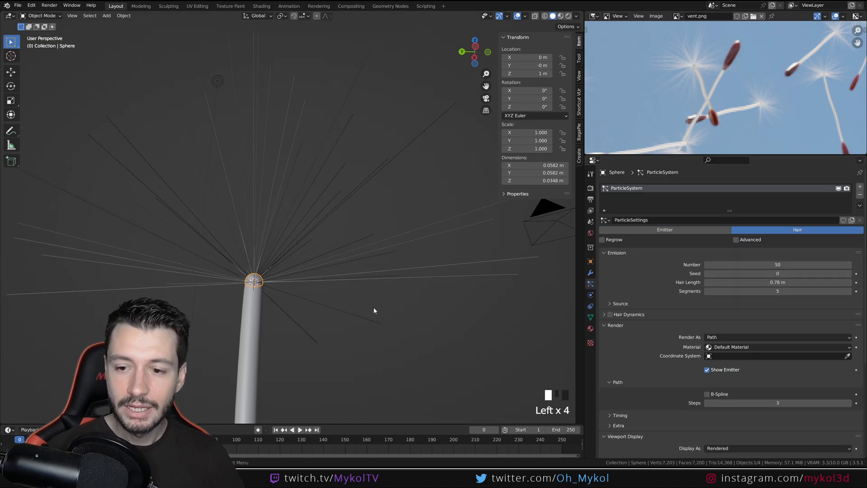
key("KP_1")
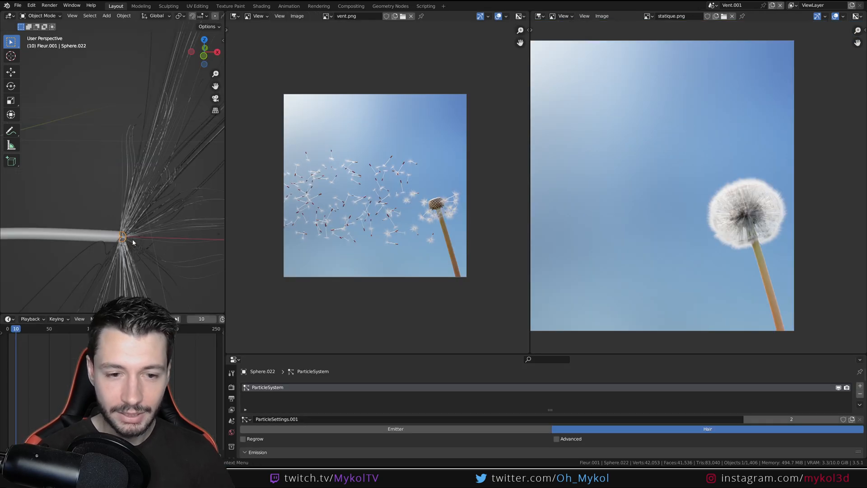
In the finished dandelion file, enlarge the properties area and examine the hair's emission, render, viewport display and children settings
left_click_drag(460, 352, 458, 176)
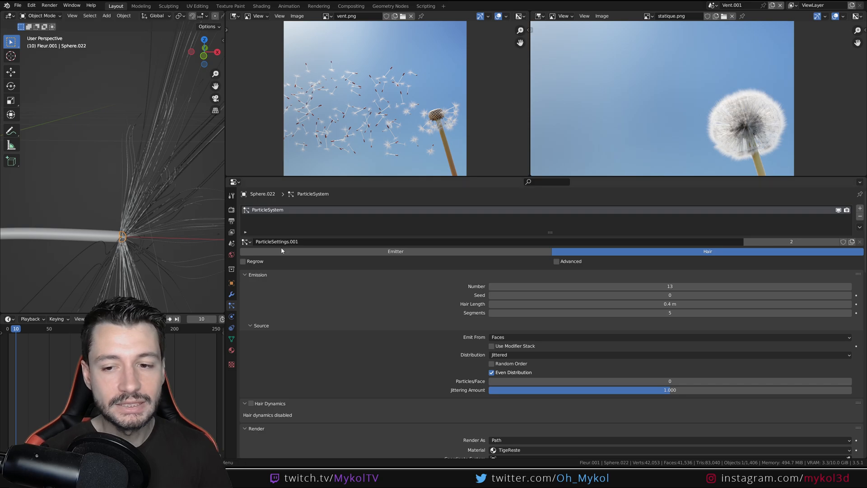
scroll(427, 346, "down", 10)
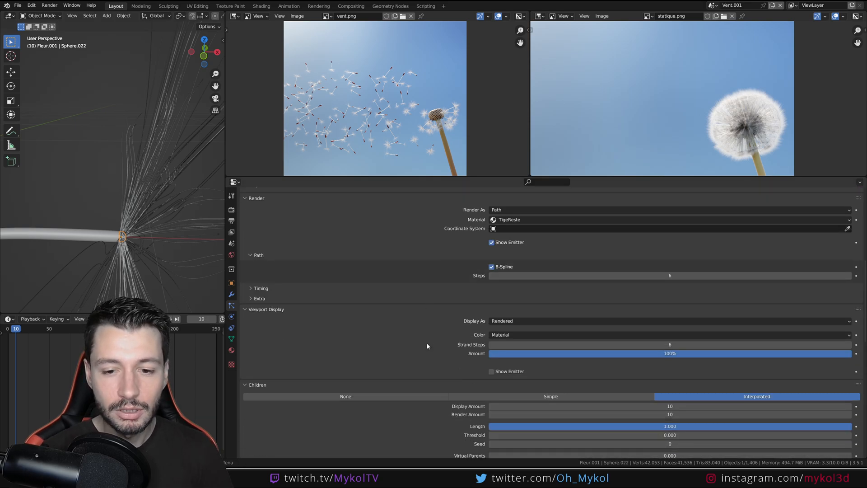
scroll(496, 350, "down", 4)
scroll(524, 317, "up", 15)
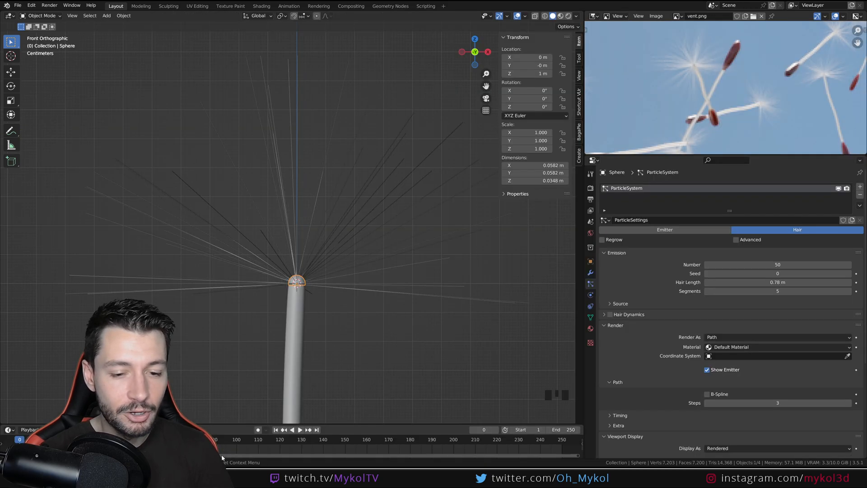
In the seed file, set the number of emitted hairs on the dome to 13
left_click(791, 261)
type("13")
key("Return")
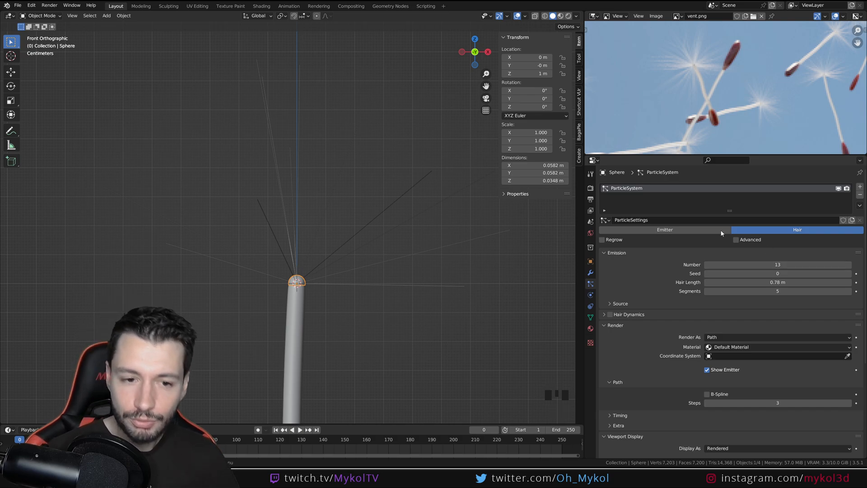
Try hair seed values up to 2, and set the seed back to 0
scroll(326, 244, "down", 3)
middle_click_drag(327, 244, 272, 258, "shift")
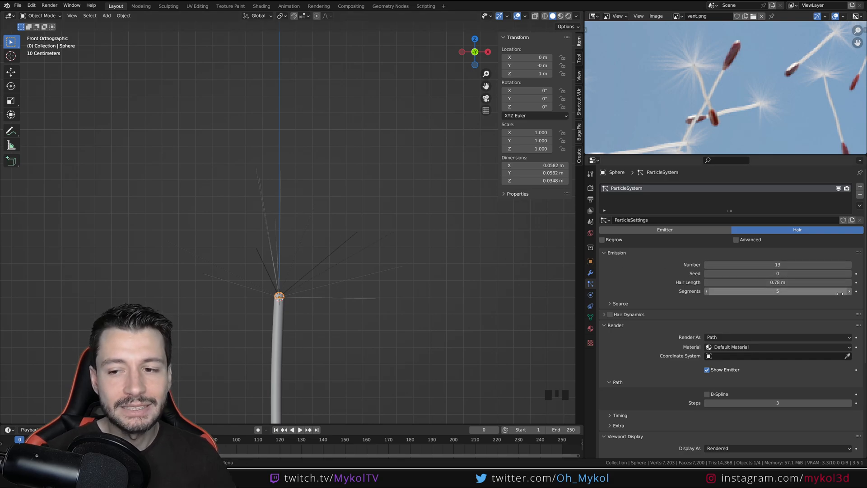
left_click(850, 274)
left_click(850, 274)
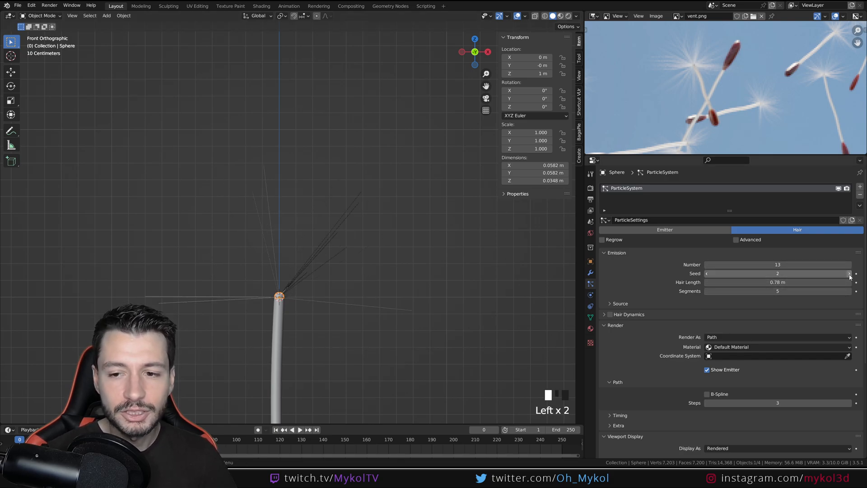
left_click(707, 274)
left_click(707, 273)
left_click(707, 273)
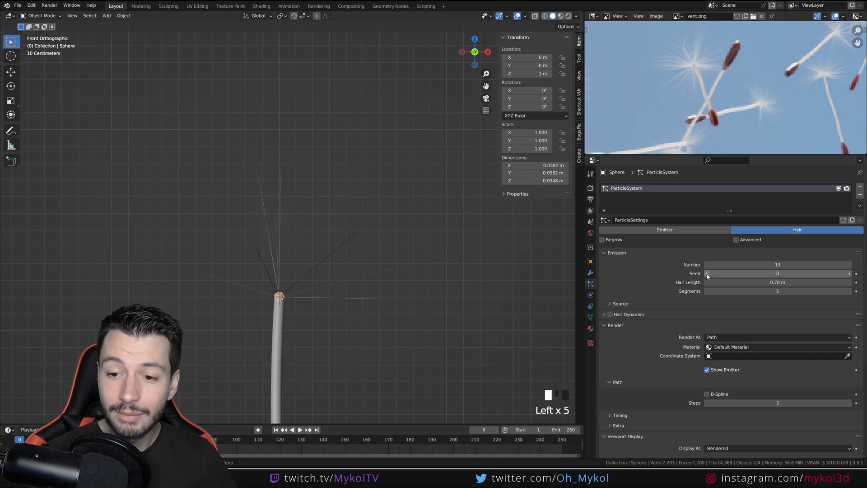
In the emission source settings, try another jittering amount, undo it, and toggle Use Modifier Stack on and back off
left_click(620, 303)
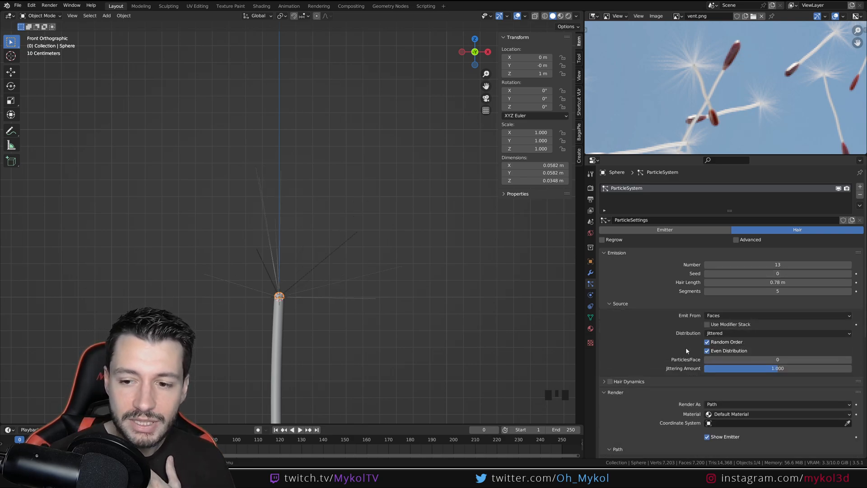
left_click_drag(776, 369, 839, 361)
key("ctrl+z")
key("ctrl+z")
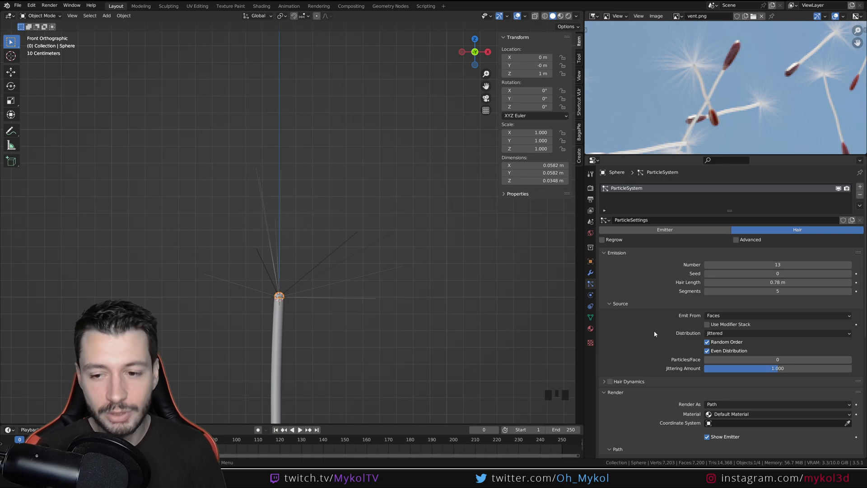
triple_click(709, 326)
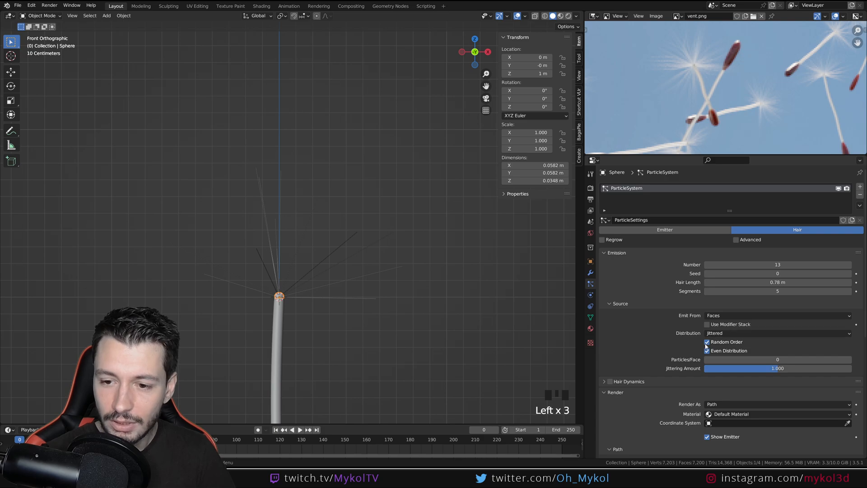
Turn off Random Order for the dome's hair emission, and toggle Even Distribution off and back on
left_click(707, 343)
left_click(707, 342)
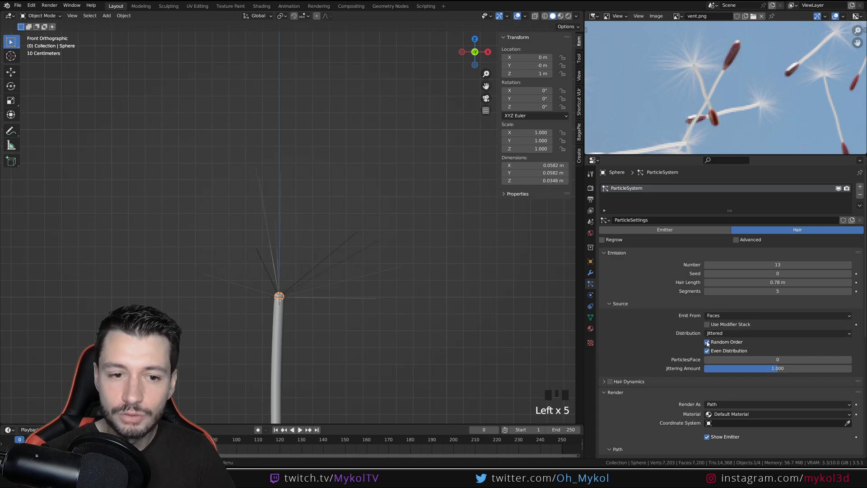
left_click(707, 342)
scroll(321, 309, "up", 2)
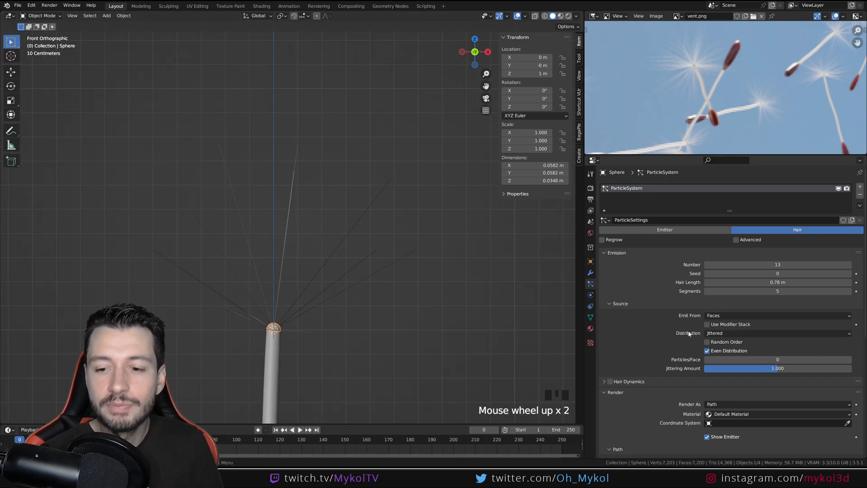
left_click(707, 351)
left_click(707, 351)
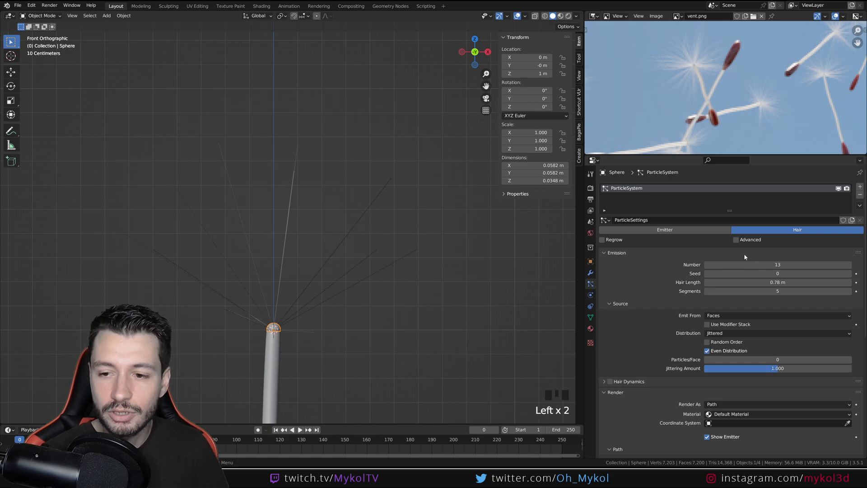
Try emitting 43 hairs from the dome, inspect them from another angle, undo the change, and return to the front view
left_click_drag(759, 265, 779, 265)
middle_click_drag(353, 316, 370, 330)
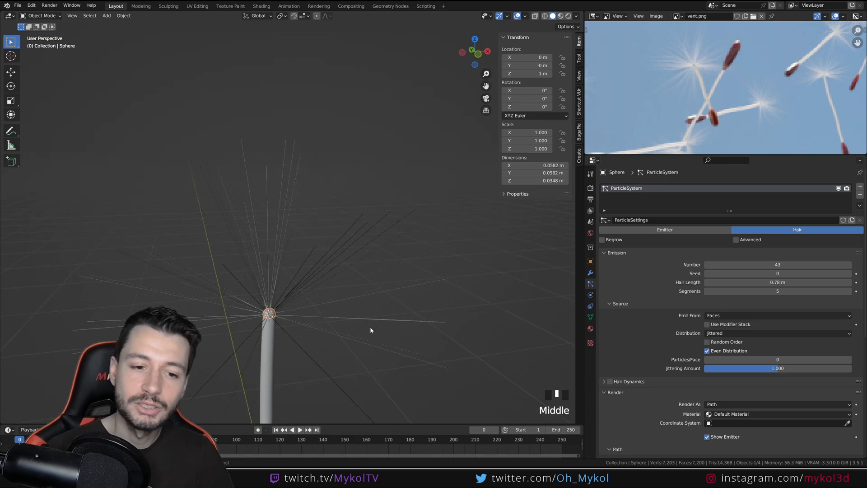
key("ctrl+z")
key("KP_1")
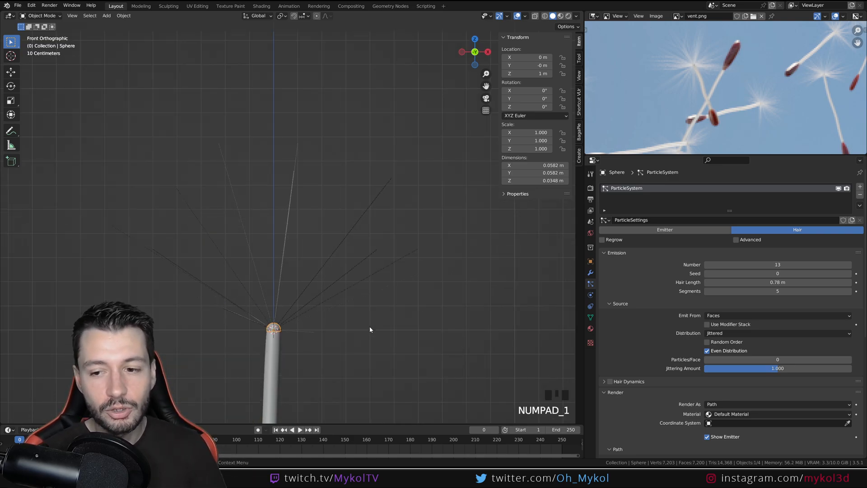
Set the hair emission seed to 3 and check the strands' spread around the dome
left_click(850, 274)
left_click(849, 274)
left_click(849, 274)
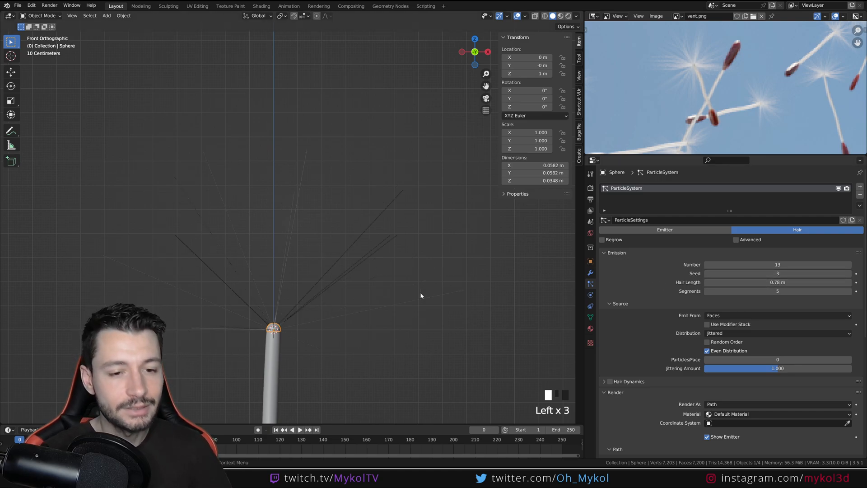
middle_click_drag(420, 295, 375, 300)
key("KP_1")
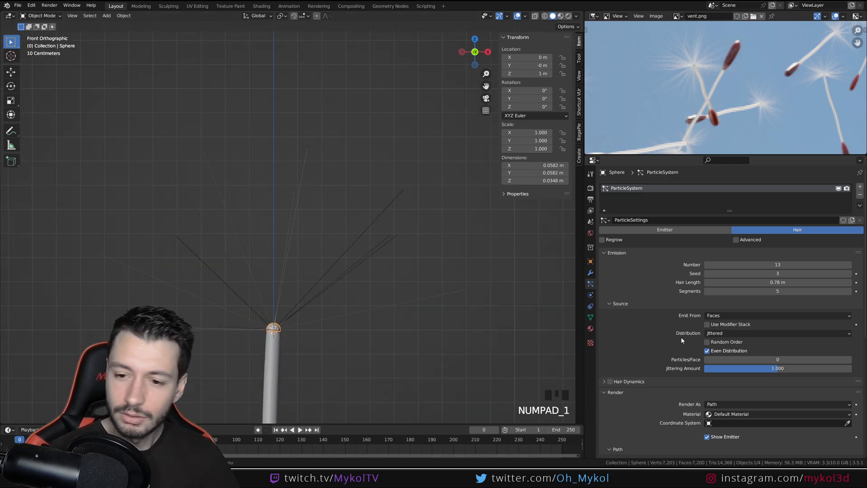
Give the dome's hair interpolated children with a display amount of 10
scroll(672, 340, "down", 12)
scroll(666, 345, "down", 3)
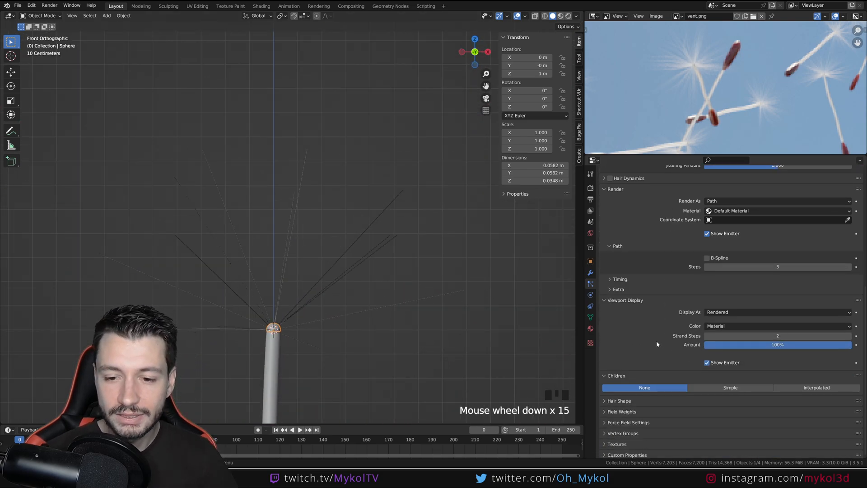
left_click(813, 387)
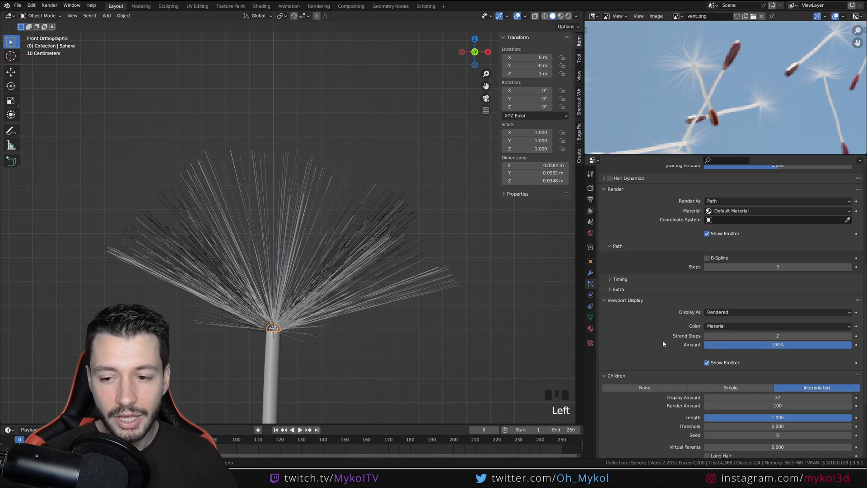
left_click(784, 398)
type("10")
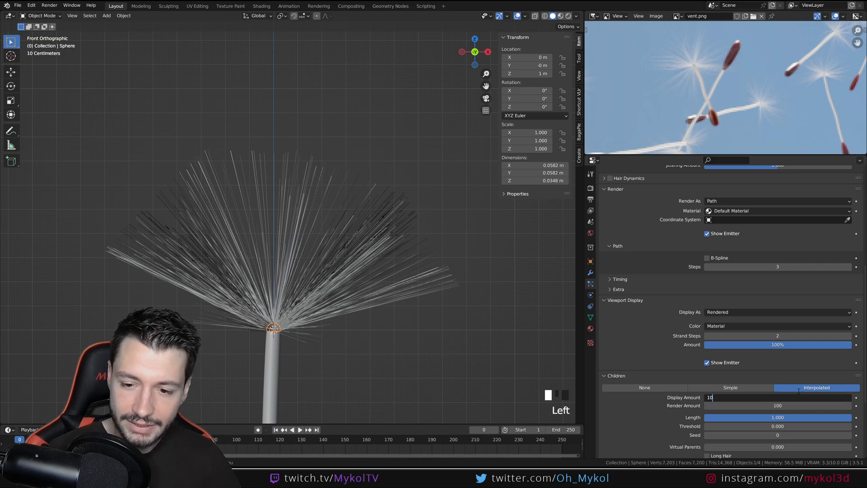
key("Return")
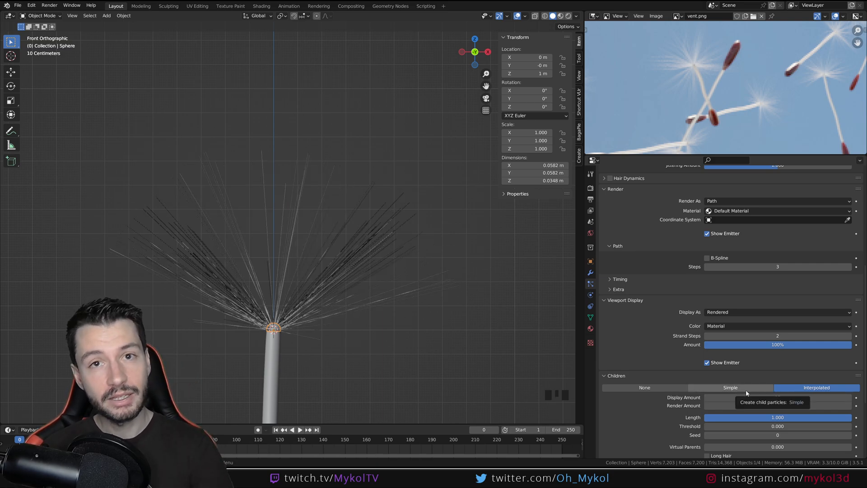
Try a children display amount of 100, and set it back to 10
left_click(777, 398)
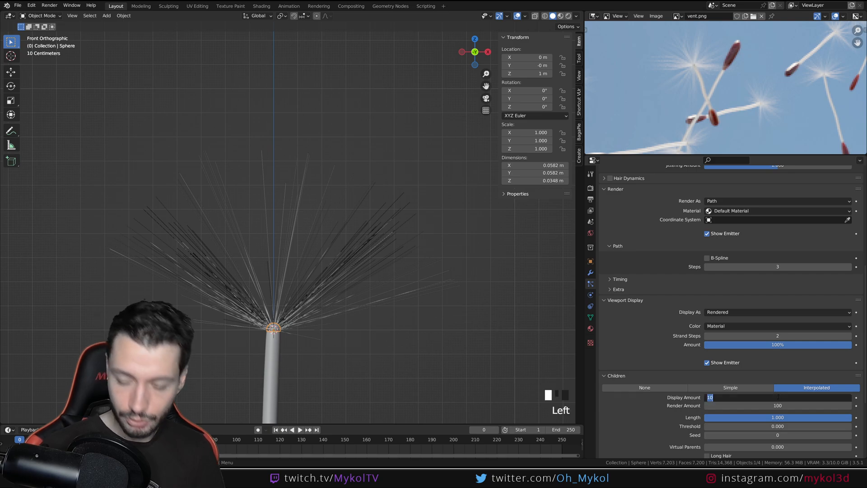
type("100")
key("Return")
left_click(777, 398)
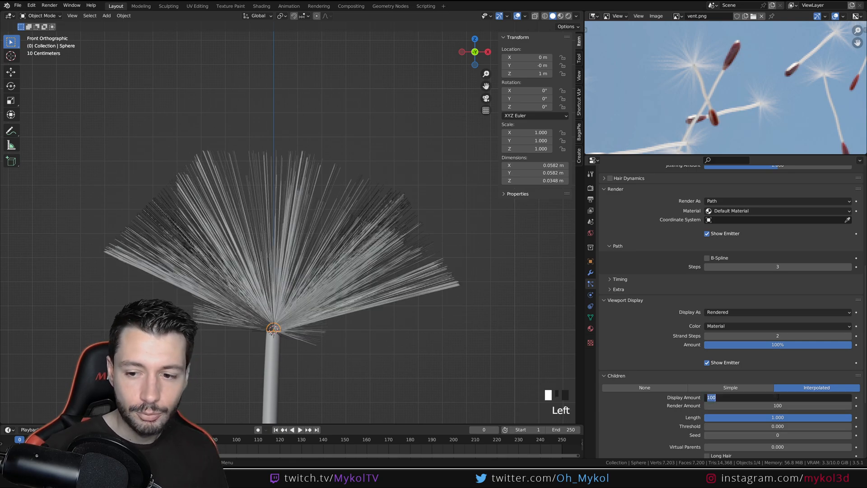
type("10")
key("Return")
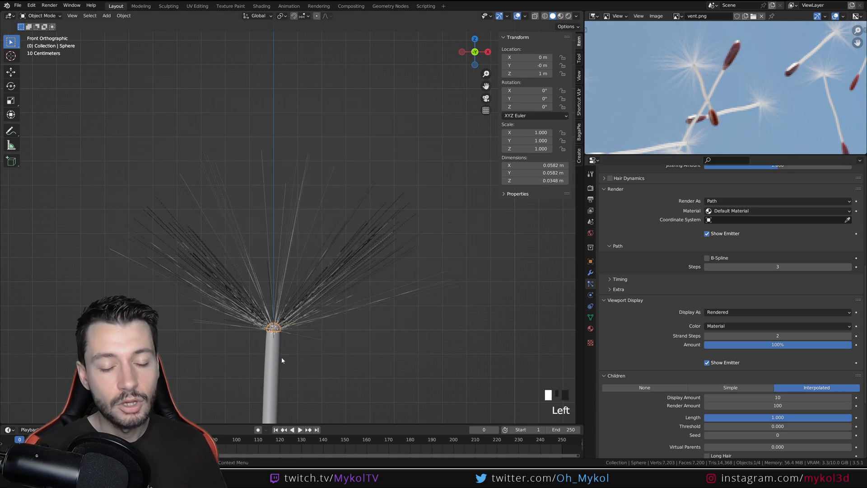
Set the render amount of the hair's children to 10
left_click(781, 405)
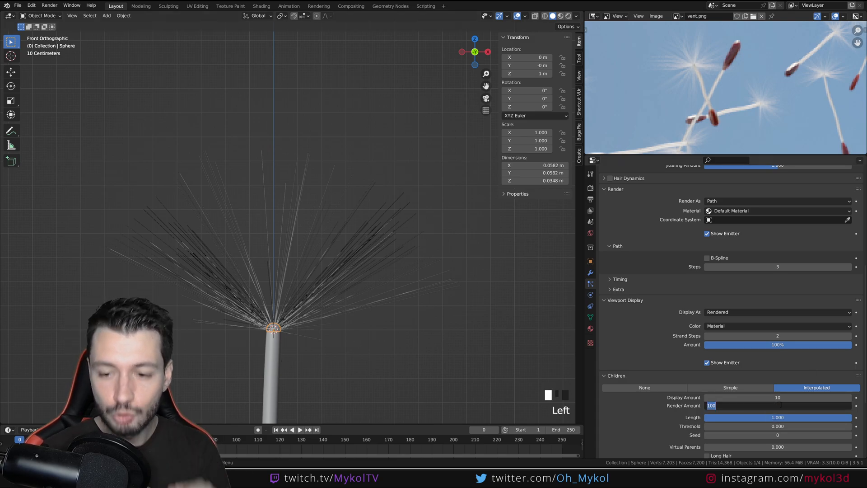
type("10")
key("Return")
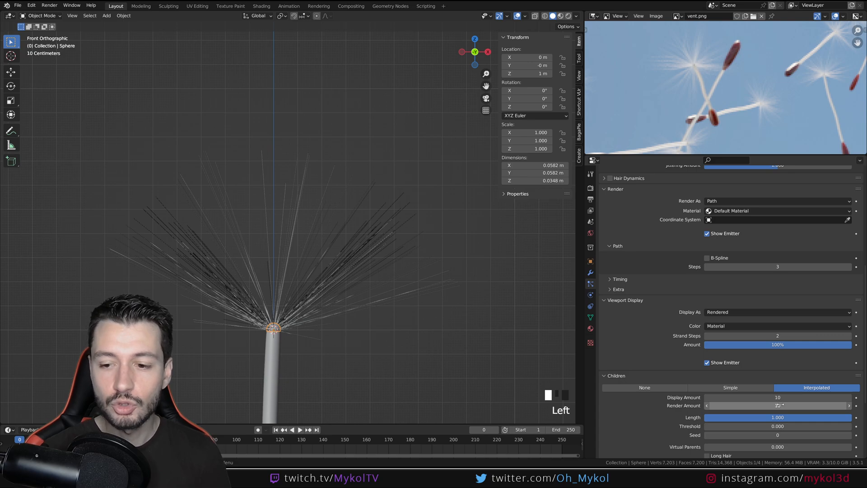
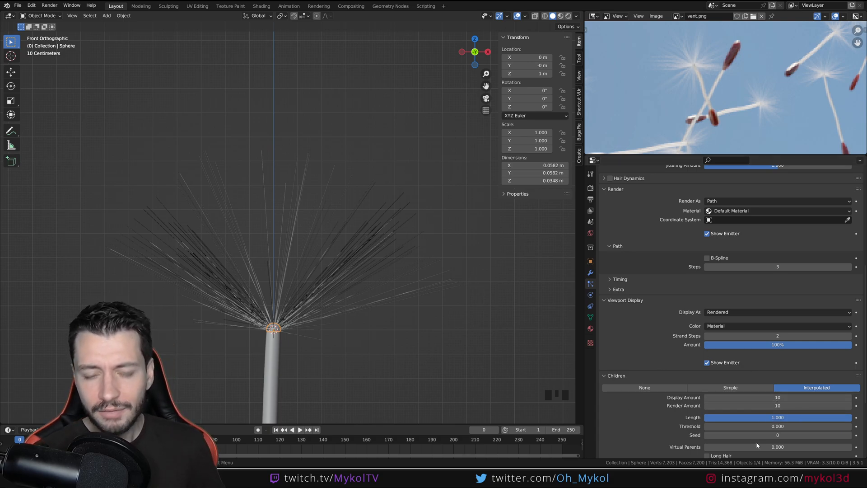
Try the Curl and Wave kink types on the hair children, and settle on Radial
scroll(695, 418, "down", 7)
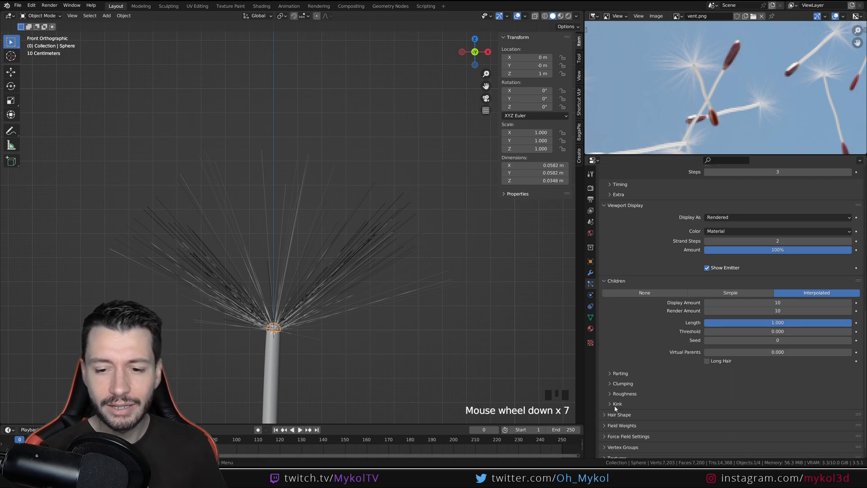
left_click(615, 404)
scroll(617, 320, "down", 3)
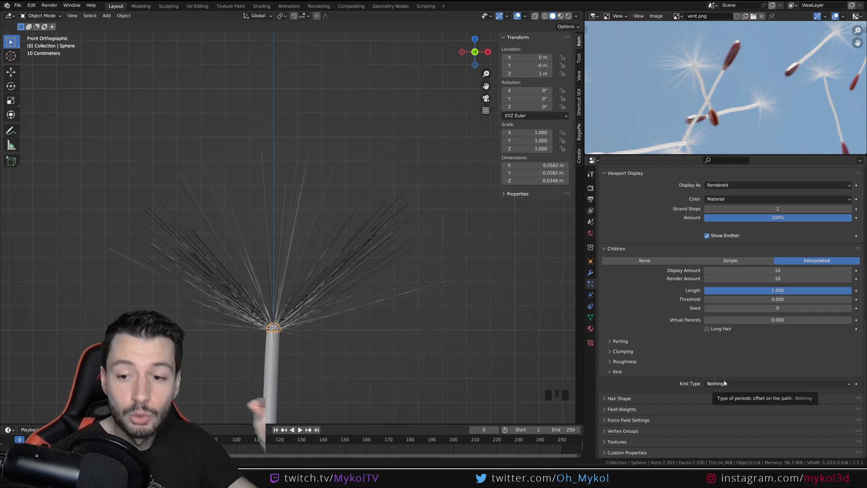
left_click(741, 384)
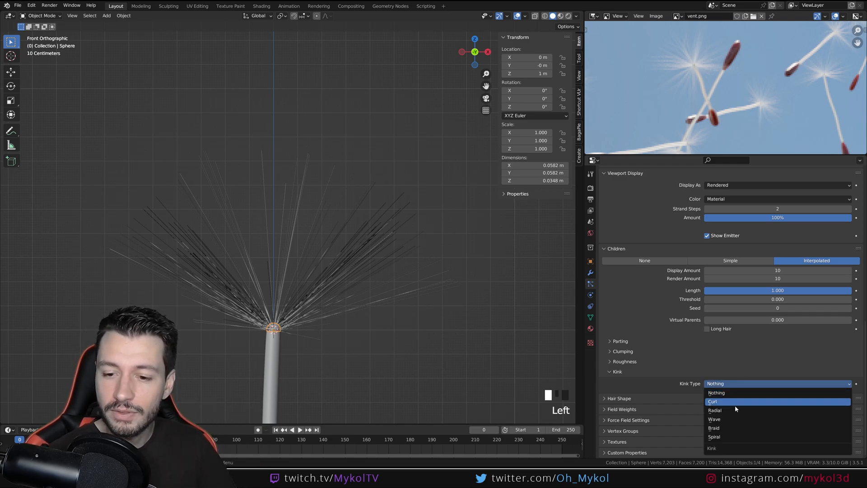
left_click(729, 401)
left_click(733, 384)
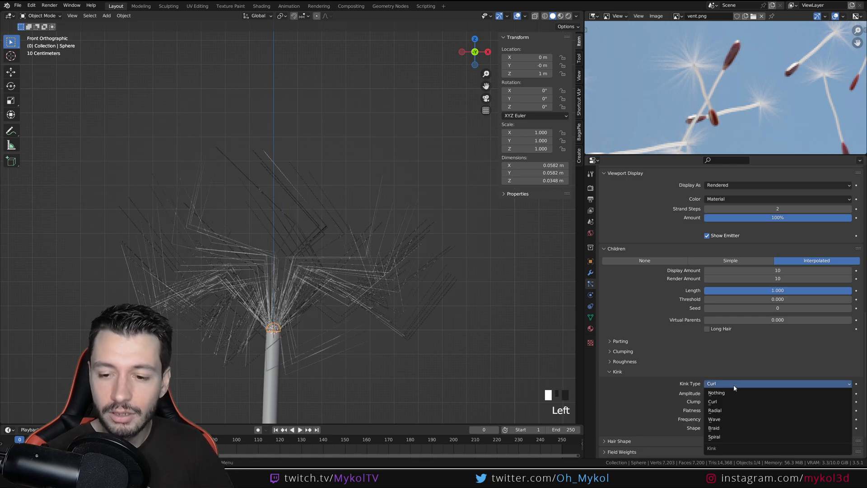
left_click(729, 410)
left_click(729, 382)
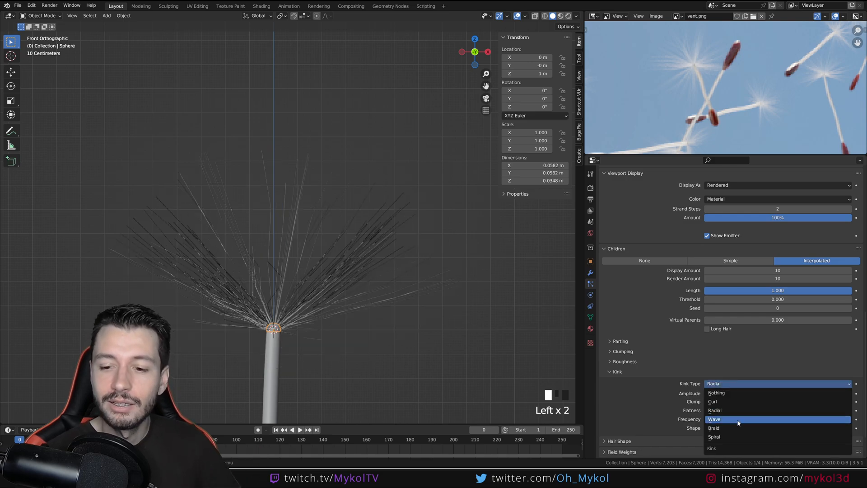
left_click(729, 402)
left_click(731, 385)
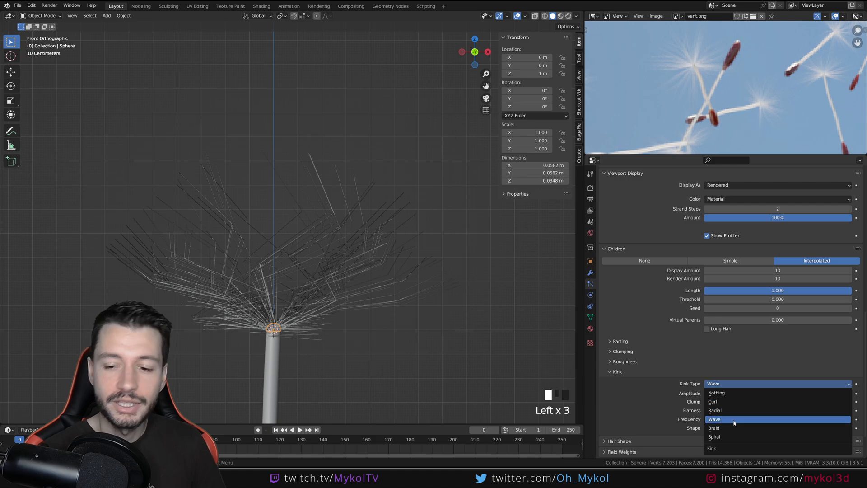
left_click(726, 411)
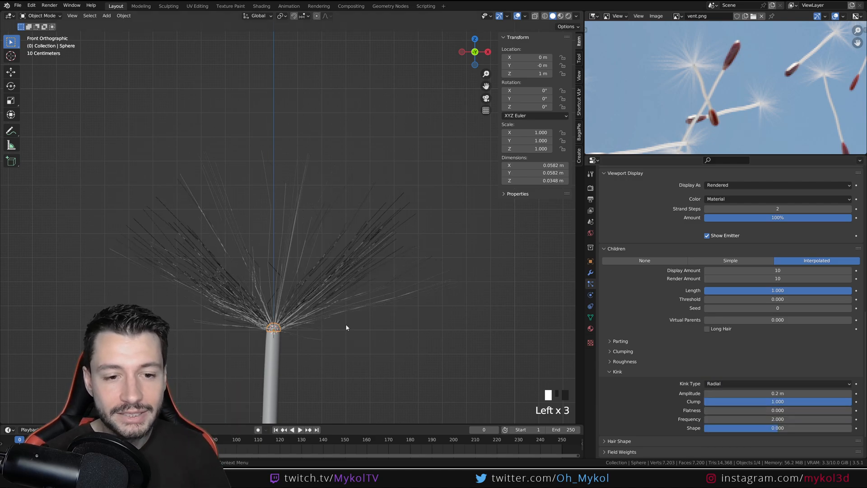
Set the hair's viewport strand steps to 6
middle_click_drag(433, 378, 335, 298)
scroll(407, 321, "up", 3)
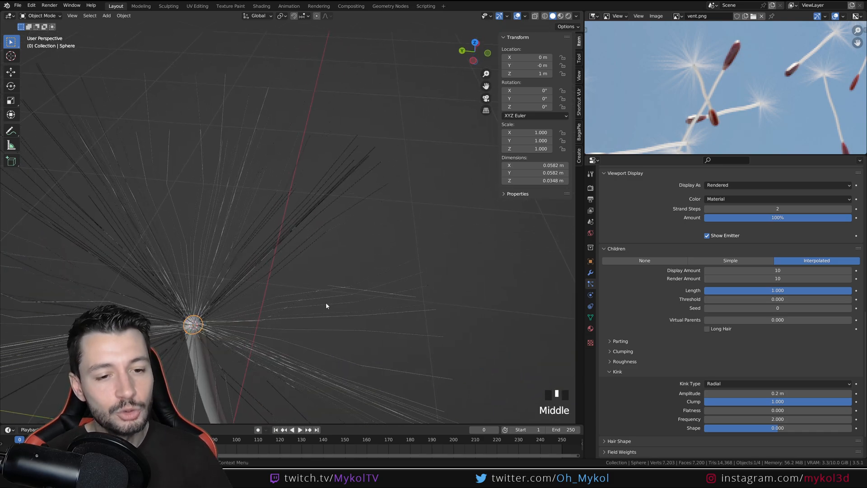
middle_click_drag(334, 322, 297, 325)
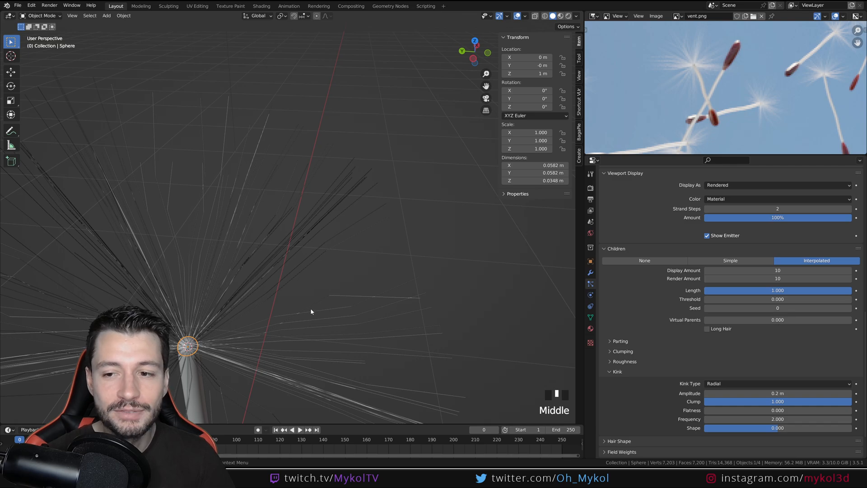
scroll(663, 378, "up", 7)
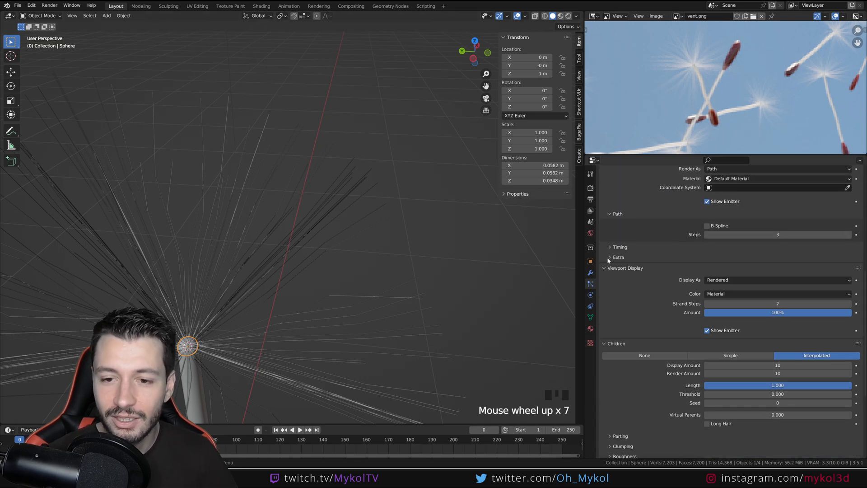
left_click(772, 303)
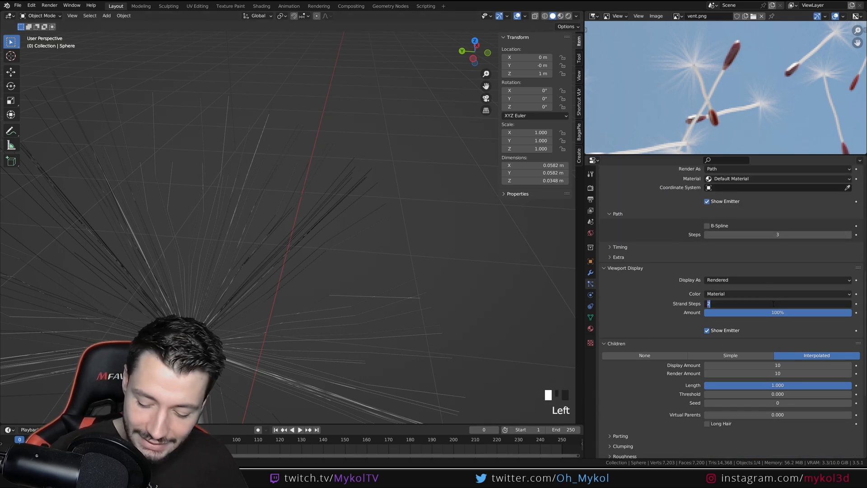
type("6")
key("Return")
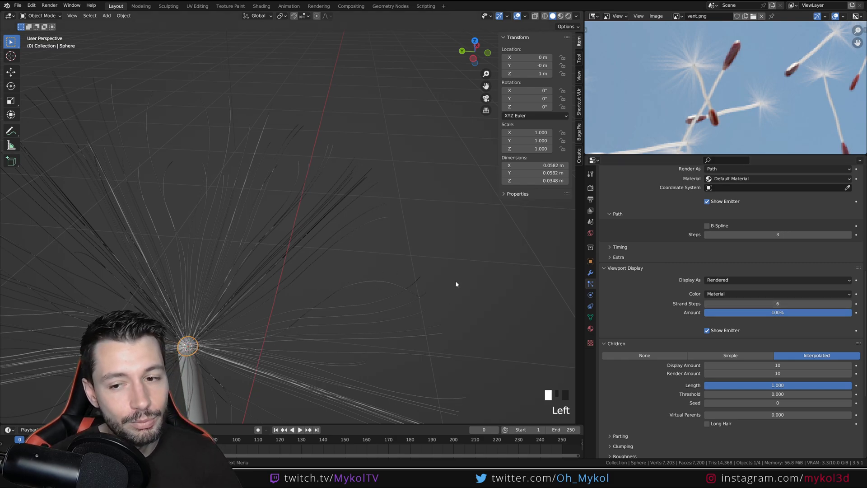
Set the hair path's render steps to 6
scroll(626, 322, "up", 5)
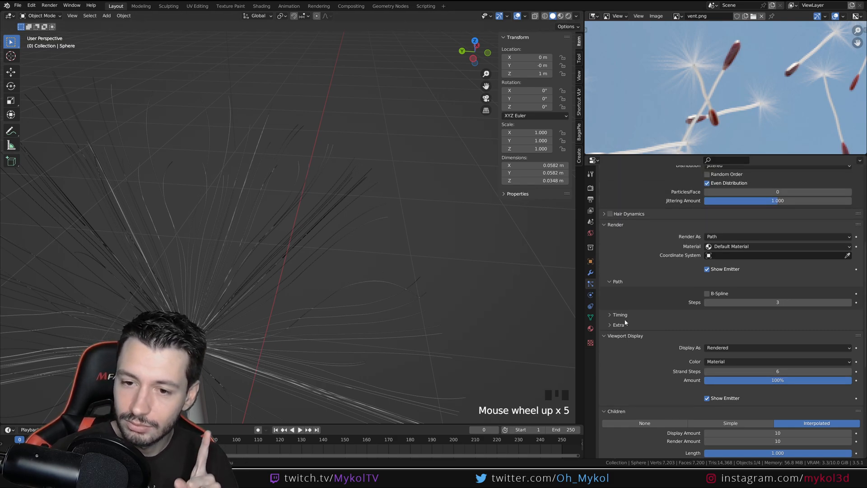
scroll(625, 320, "up", 2)
left_click(751, 329)
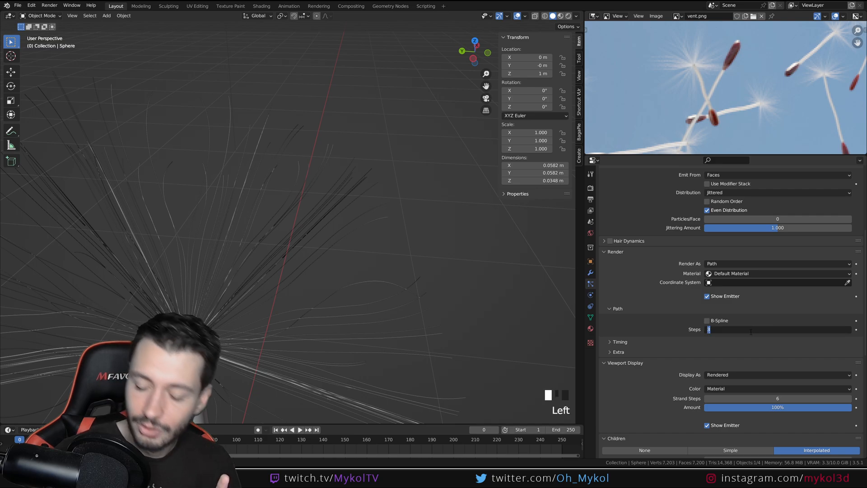
type("6")
key("Return")
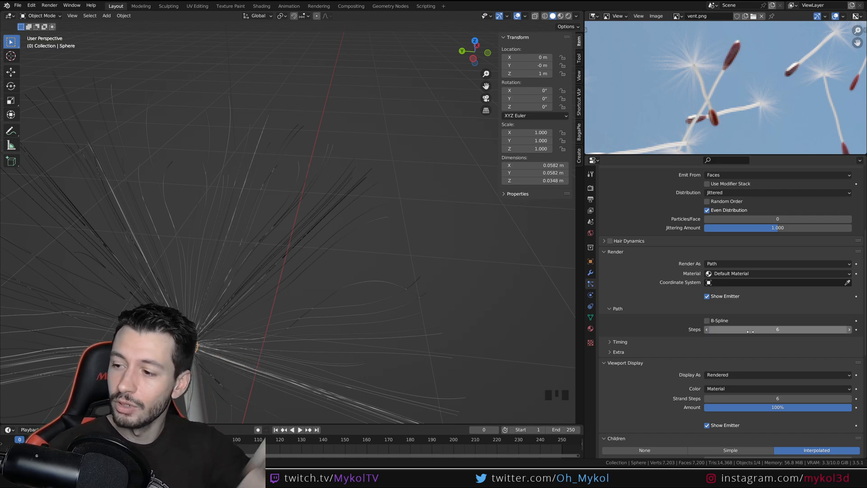
Compare the hair path with and without B-Spline, leave it enabled, and check the strands from the front
left_click(708, 322)
left_click(708, 322)
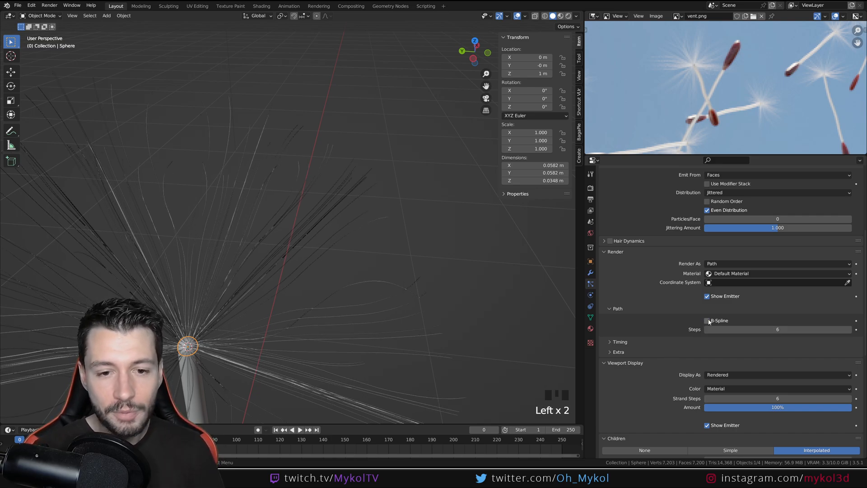
left_click(708, 322)
left_click(708, 321)
left_click(709, 322)
scroll(398, 316, "down", 6)
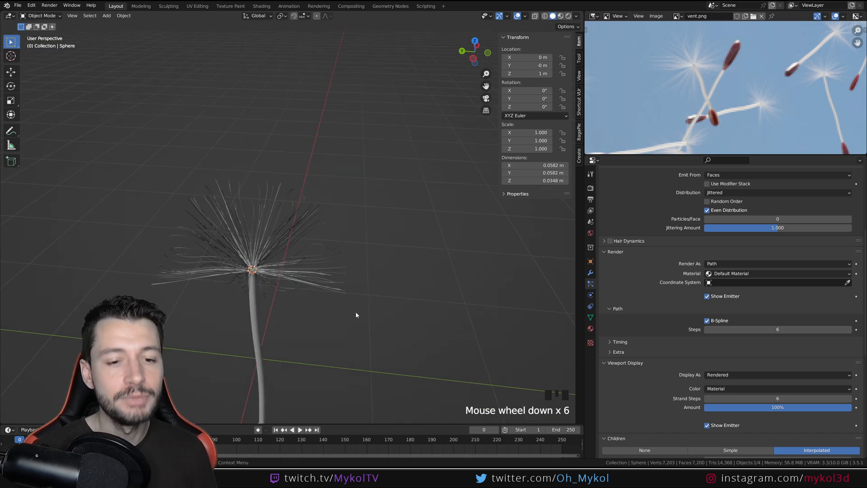
middle_click_drag(356, 314, 329, 300)
key("KP_1")
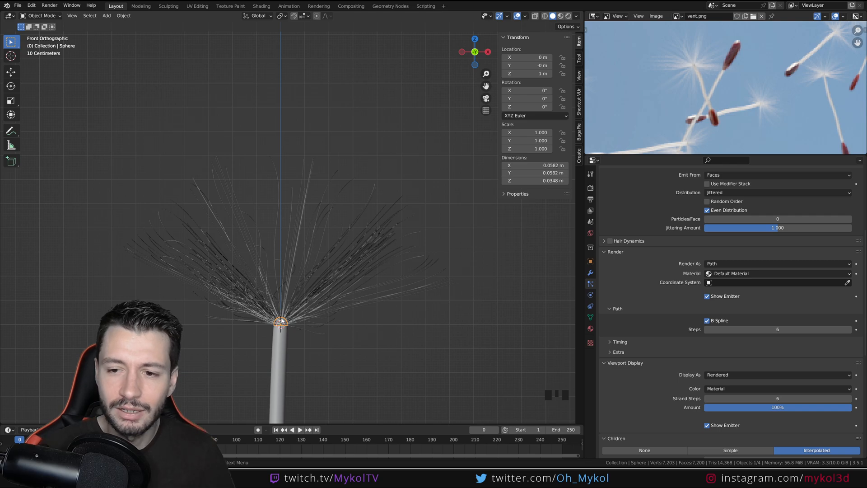
Try another hair emission seed, and set it back to 3
scroll(764, 348, "up", 18)
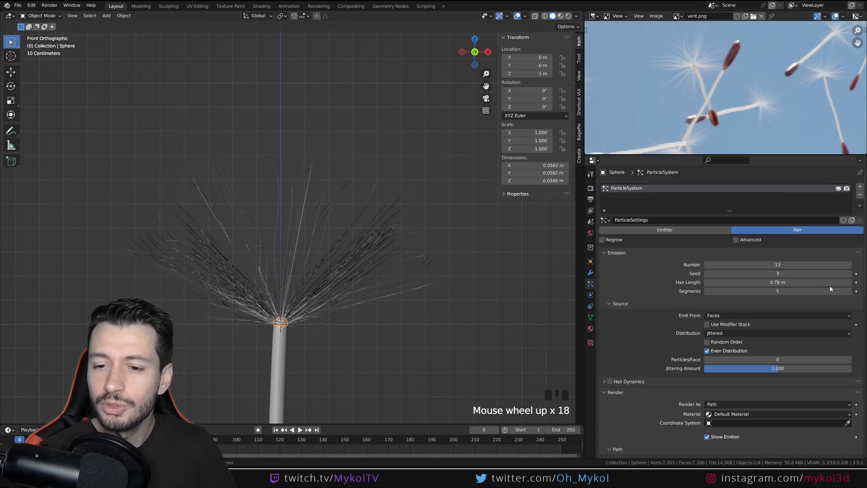
left_click_drag(735, 274, 738, 275)
left_click(707, 274)
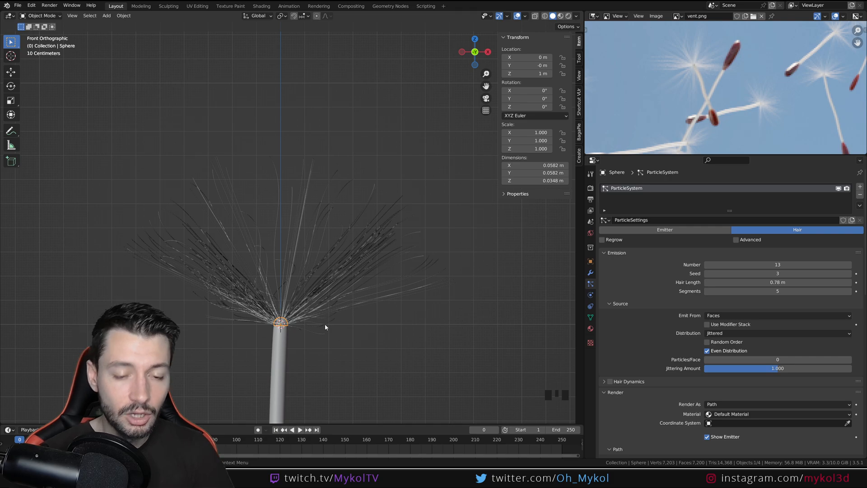
scroll(325, 327, "up", 5)
middle_click_drag(288, 372, 334, 361, "shift")
key("s")
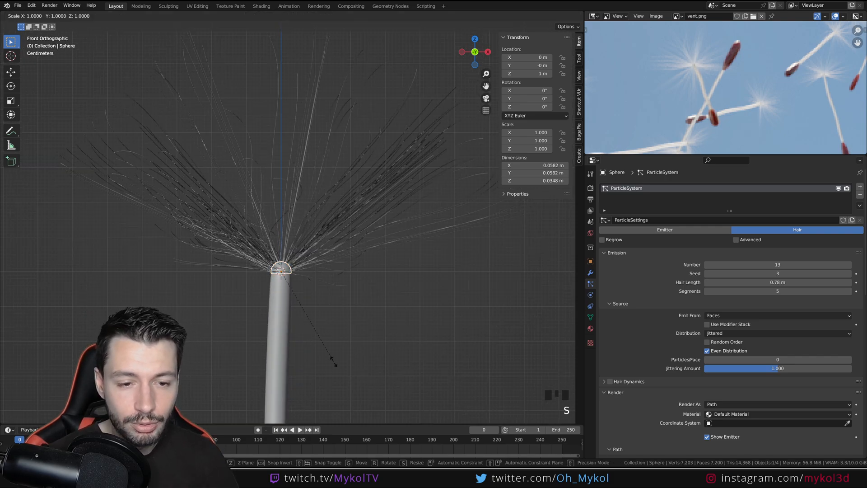
key("z")
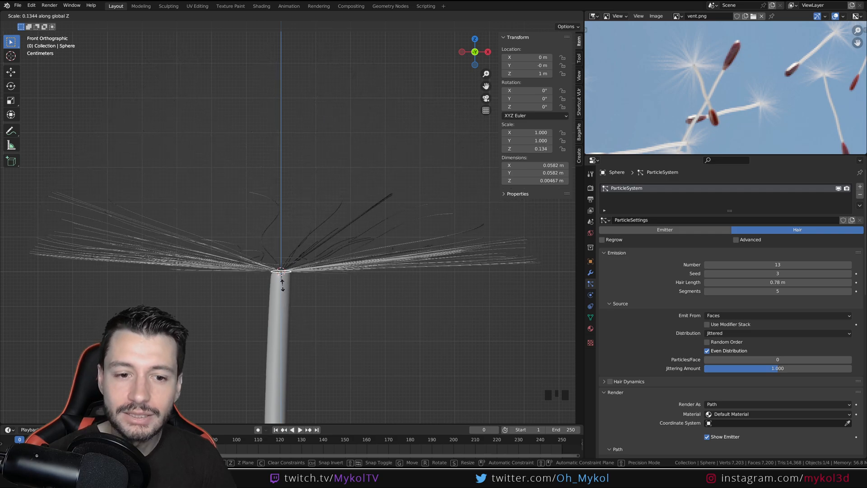
key("Escape")
Flatten the dome along the Z axis to a scale of about 0.64, check the hair spread, and deselect it
key("s")
key("z")
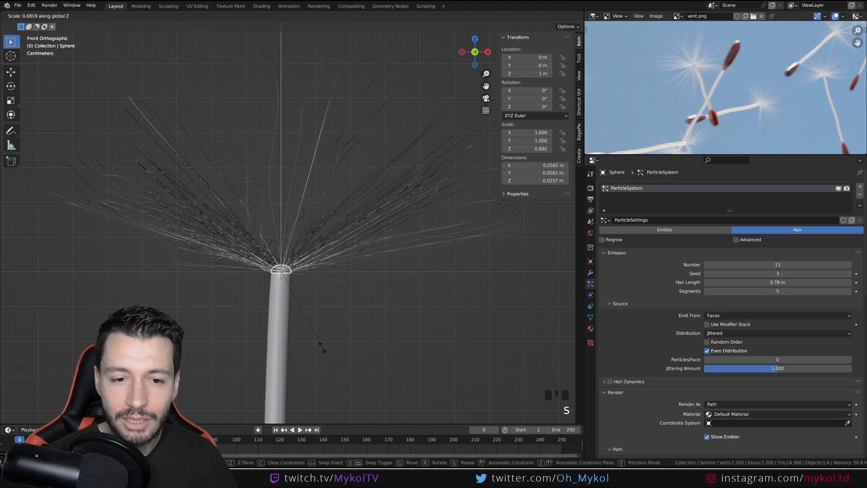
left_click(320, 344)
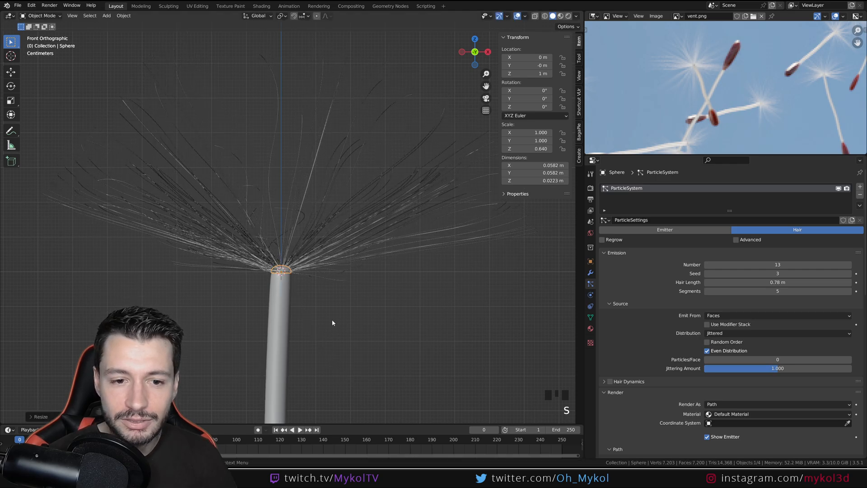
middle_click_drag(333, 321, 289, 355)
scroll(289, 355, "down", 3)
middle_click_drag(339, 289, 291, 320, "shift")
middle_click_drag(293, 322, 375, 344)
left_click(348, 275)
Lower the children's kink amplitude to 0.11 m, and try a kink frequency of about 8.6 before undoing it
scroll(640, 354, "down", 19)
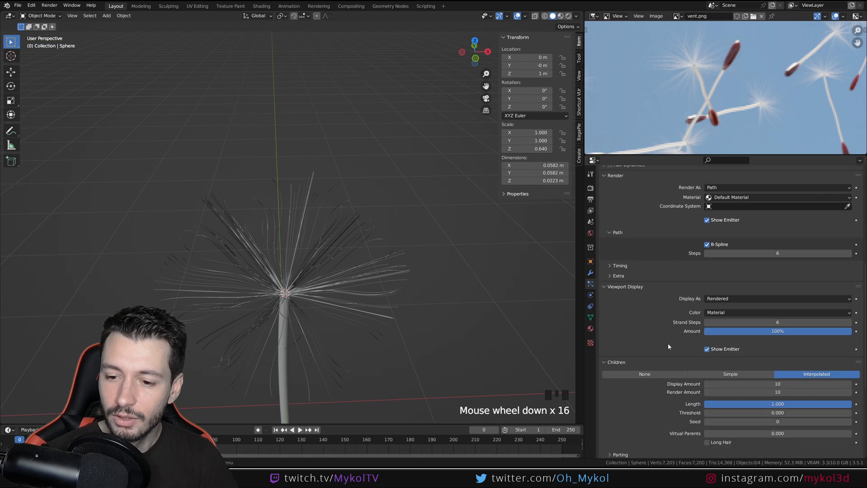
scroll(672, 378, "down", 11)
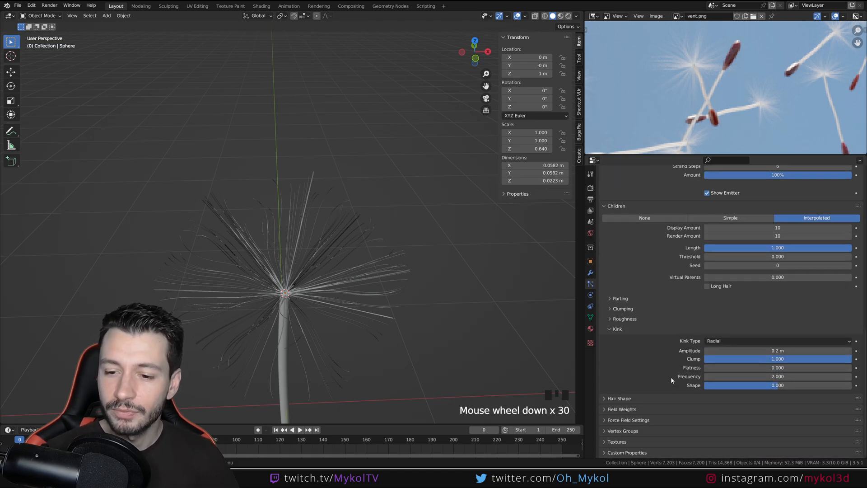
middle_click_drag(406, 343, 422, 302)
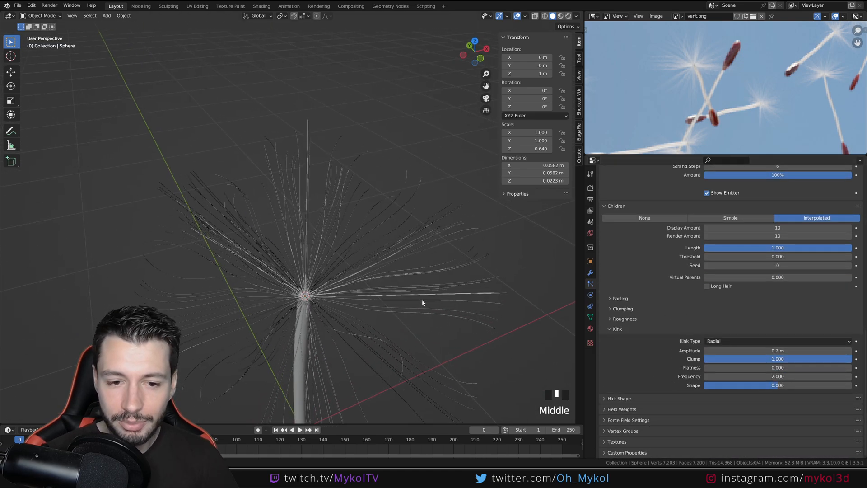
mouse_move(777, 350)
left_mouse_down()
mouse_move(745, 350)
mouse_move(786, 350)
left_mouse_up()
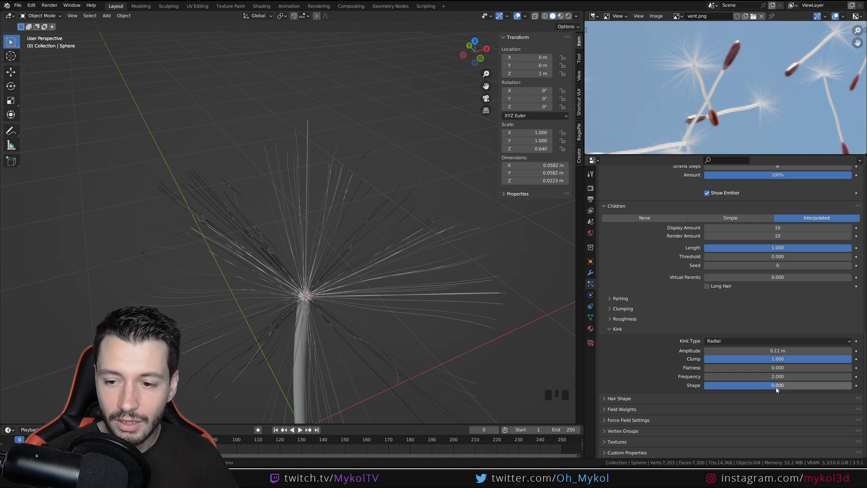
left_click_drag(778, 376, 844, 376)
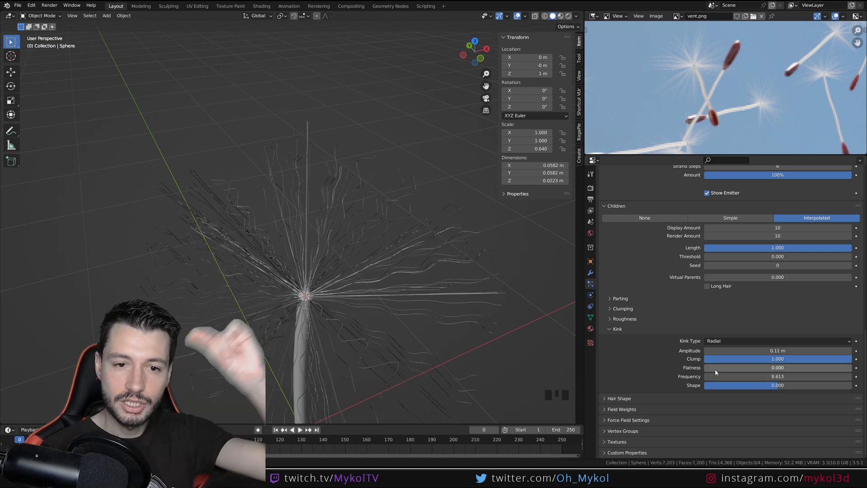
key("ctrl+z")
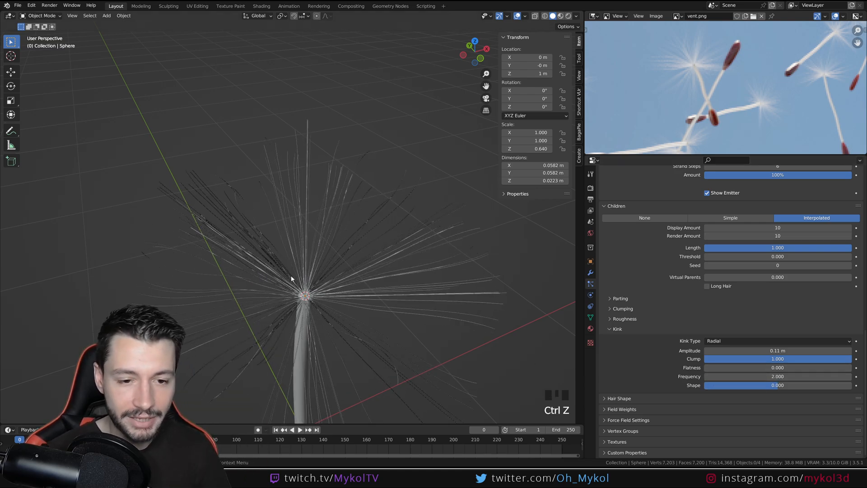
Set the children's kink frequency to about 2.034 and the amplitude to 0.16 m
left_click(796, 376)
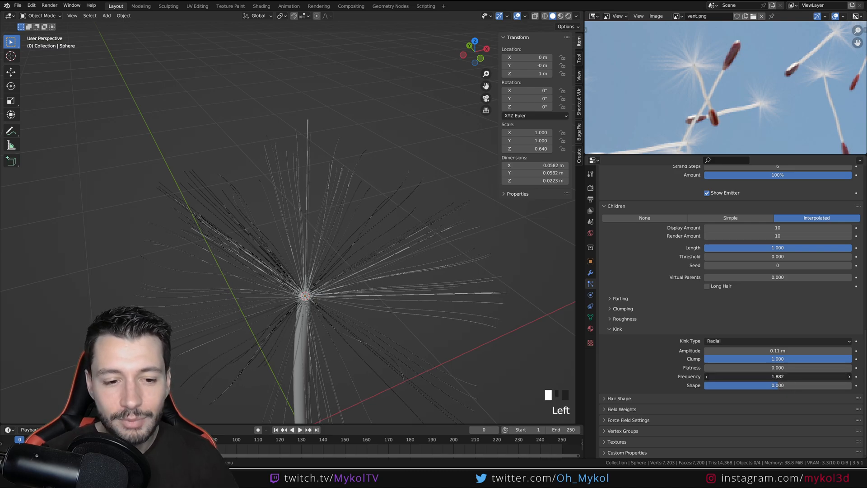
left_click_drag(795, 376, 808, 376)
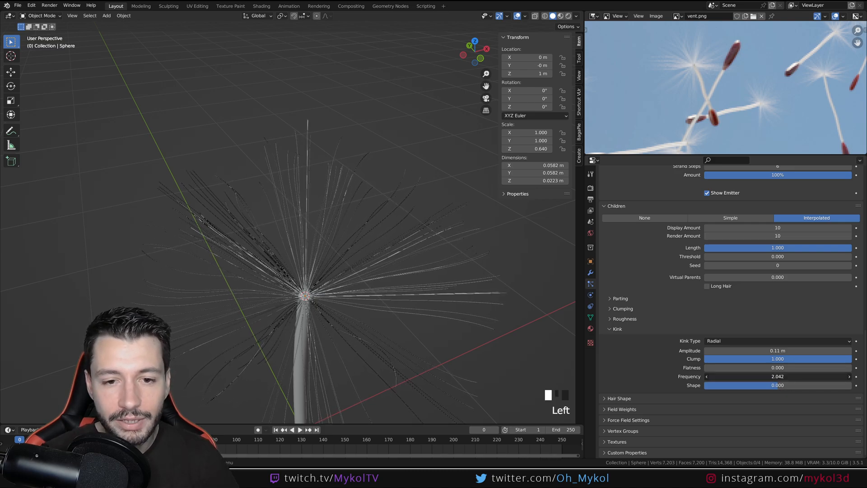
left_click_drag(777, 350, 781, 350)
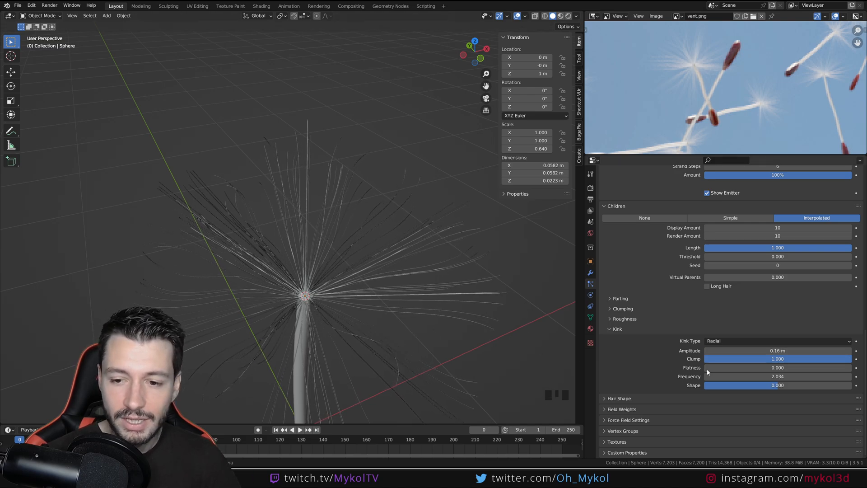
Set the children's kink flatness to 1.000 and inspect the strands up close around the stem tip
left_click_drag(757, 367, 757, 367)
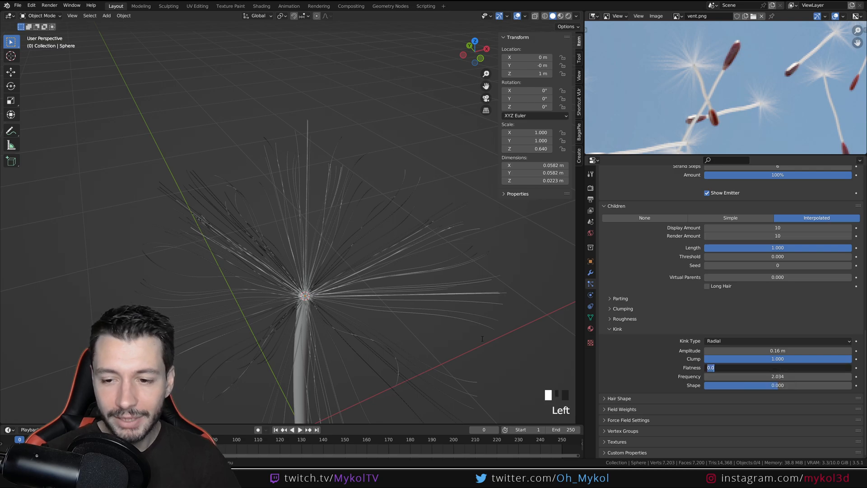
scroll(394, 325, "down", 3)
middle_click_drag(395, 324, 350, 331)
mouse_move(768, 367)
left_mouse_down()
mouse_move(851, 368)
mouse_move(704, 367)
mouse_move(829, 367)
mouse_move(734, 367)
mouse_move(776, 367)
left_mouse_up()
middle_click_drag(451, 296, 350, 253)
scroll(351, 254, "up", 2)
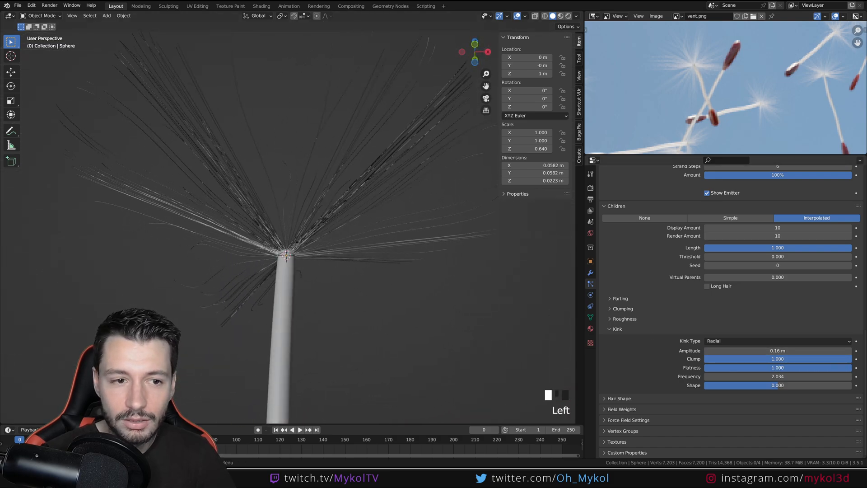
Lower the children's kink flatness to about 0.507 and check the strands against the stem from the front
left_click_drag(852, 367, 759, 367)
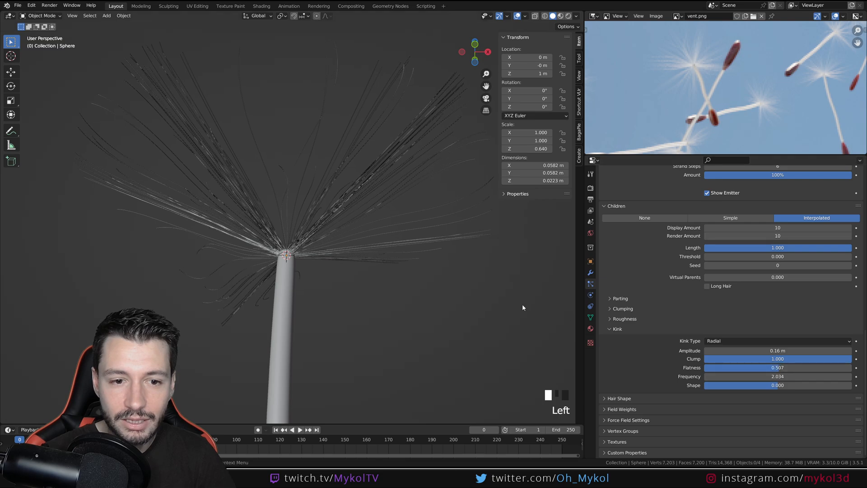
middle_click_drag(523, 307, 447, 286)
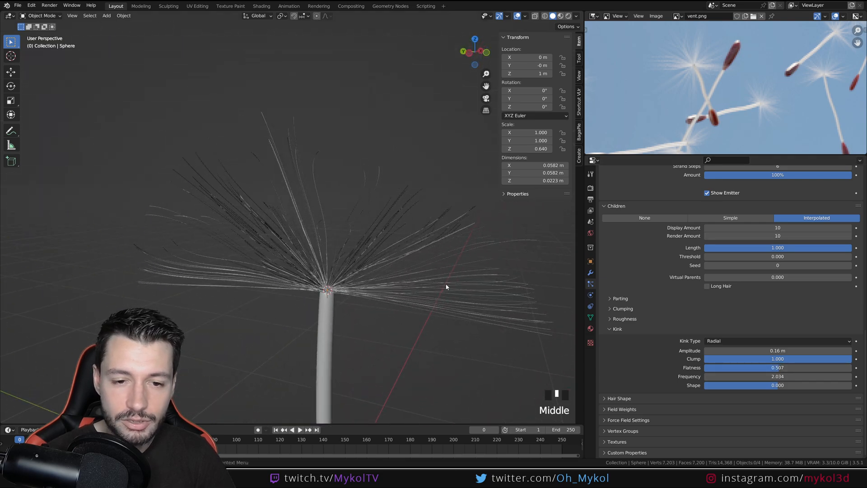
key("KP_1")
scroll(375, 299, "down", 7)
scroll(333, 300, "up", 3)
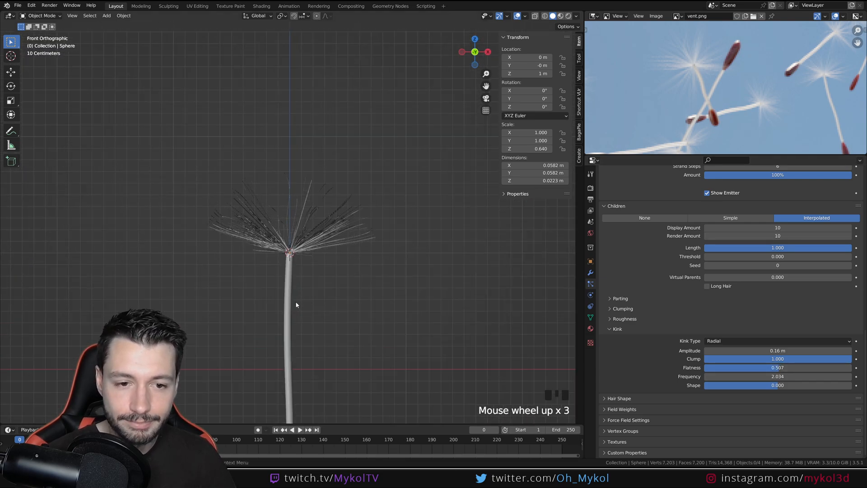
middle_click_drag(297, 305, 339, 250, "shift")
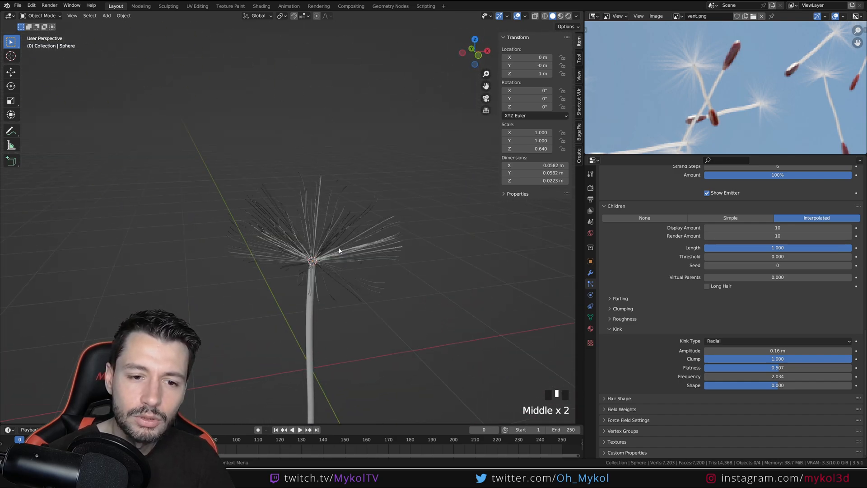
key("KP_1")
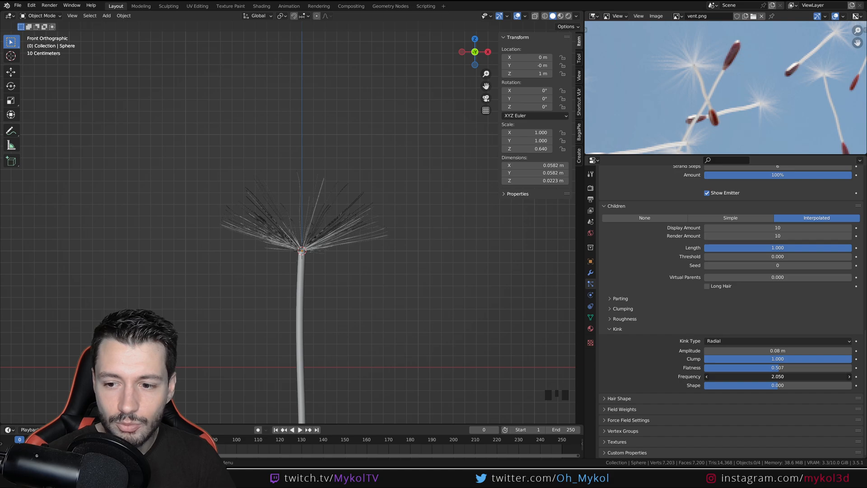
Set the children's kink amplitude to 0.29 m and the kink frequency to about 2.031
scroll(333, 266, "up", 3)
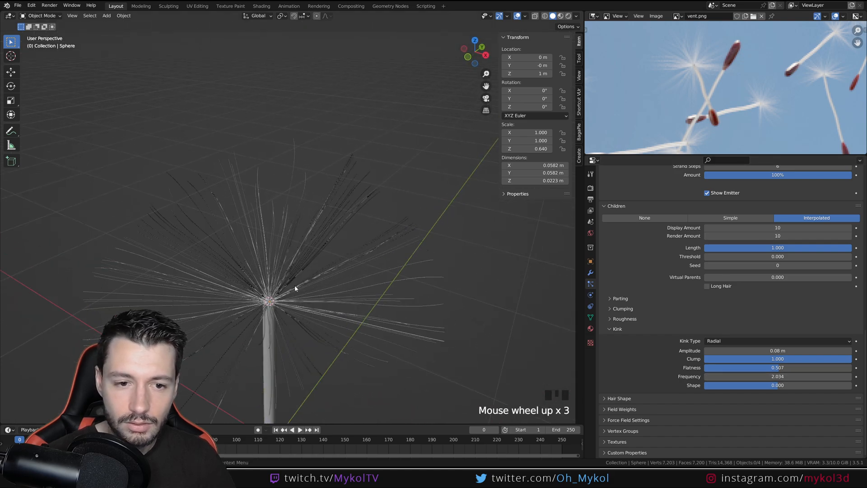
middle_click_drag(294, 286, 325, 343)
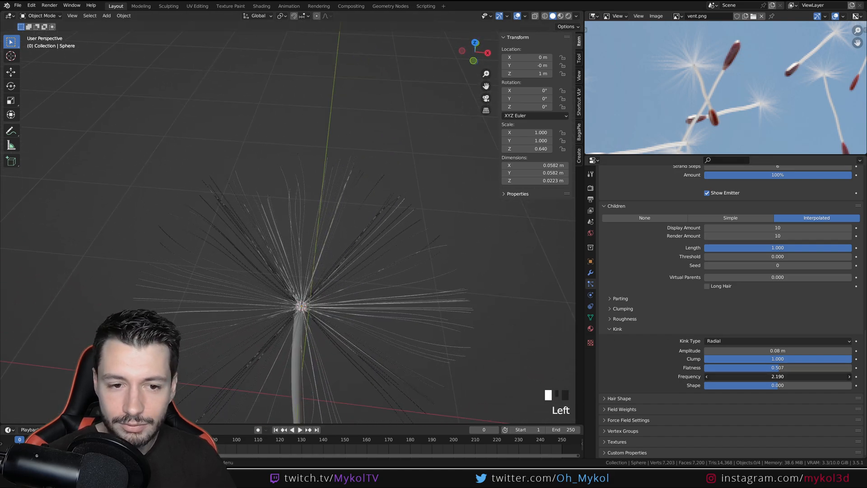
left_click_drag(778, 376, 810, 350)
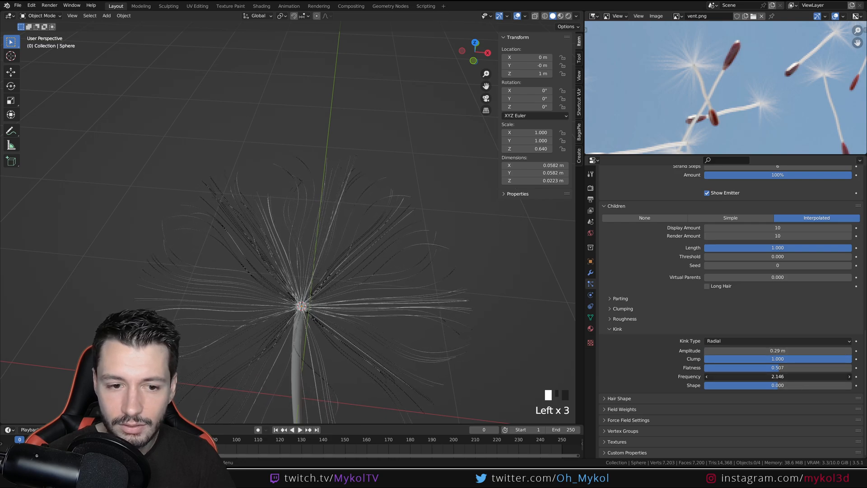
mouse_move(778, 376)
left_mouse_down()
mouse_move(795, 376)
mouse_move(766, 376)
left_mouse_up()
middle_click_drag(442, 347, 481, 338)
Try a kink shape of 0.680 on the children and undo it
left_click_drag(810, 387, 840, 387)
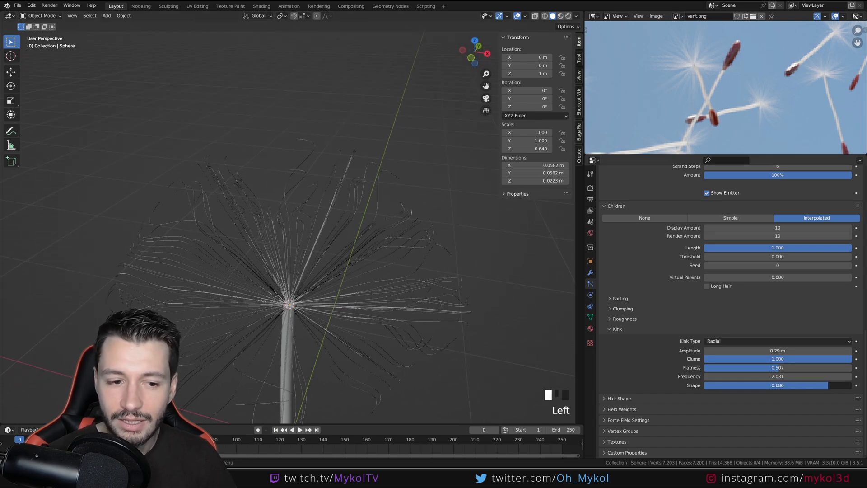
key("ctrl+z")
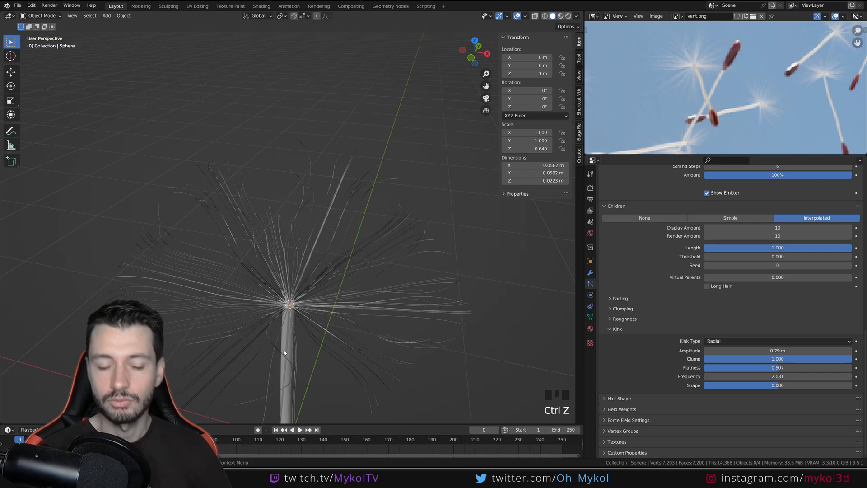
middle_click_drag(227, 341, 334, 309)
scroll(346, 305, "down", 3)
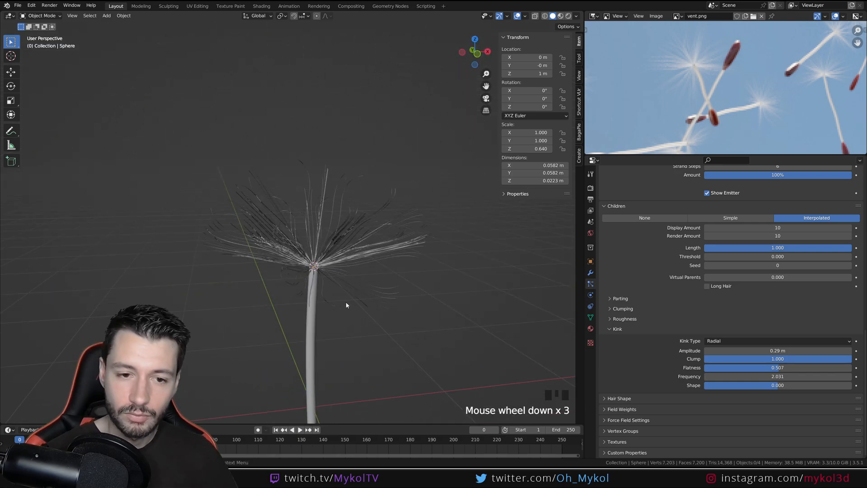
Save the seed model in NEW_tutoPart_01.blend
key("KP_1")
key("ctrl+s")
scroll(325, 275, "down", 1)
middle_click_drag(326, 275, 312, 254, "shift")
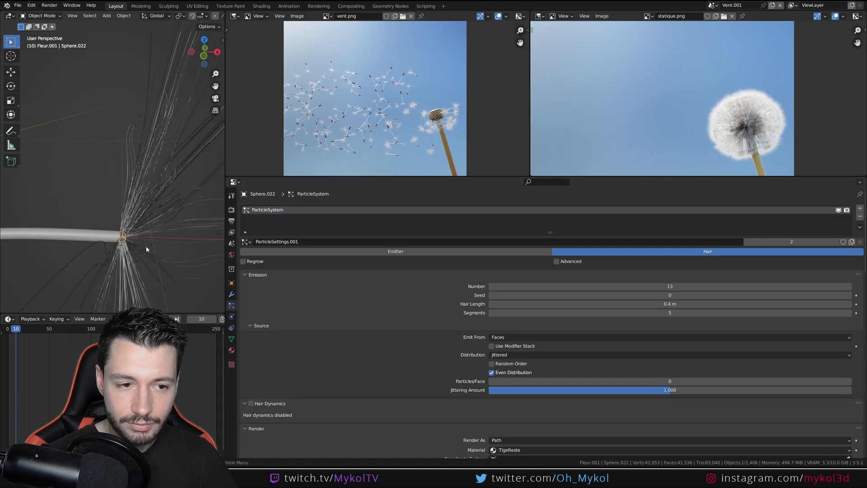
Examine the finished dandelion's hair render, children, kink and hair shape settings in the Vent.001 reference scene
middle_click_drag(146, 245, 155, 230)
scroll(608, 346, "down", 15)
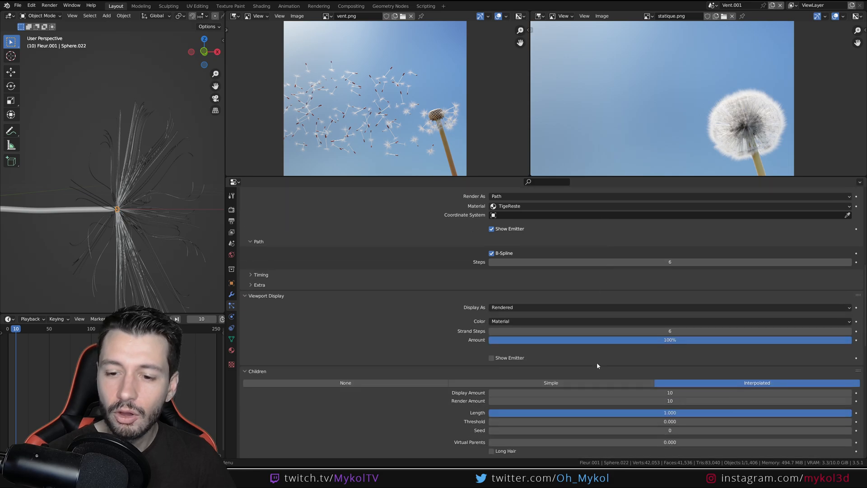
scroll(603, 364, "down", 8)
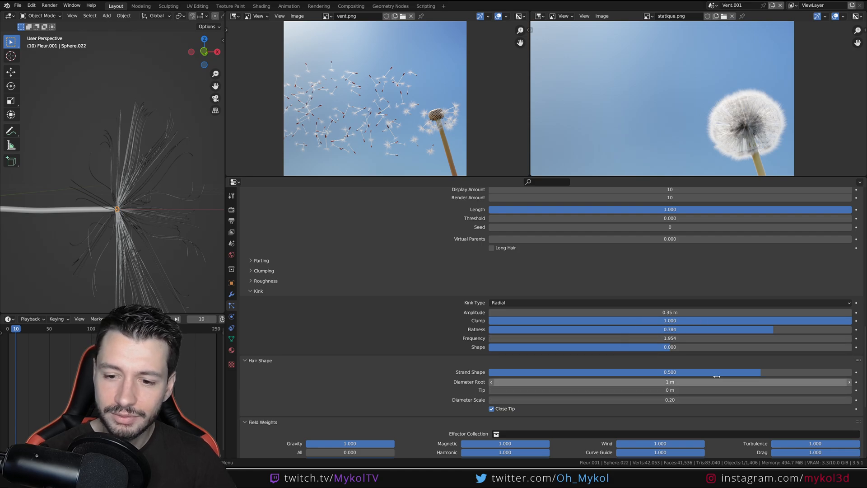
scroll(420, 366, "up", 4)
scroll(420, 367, "up", 11)
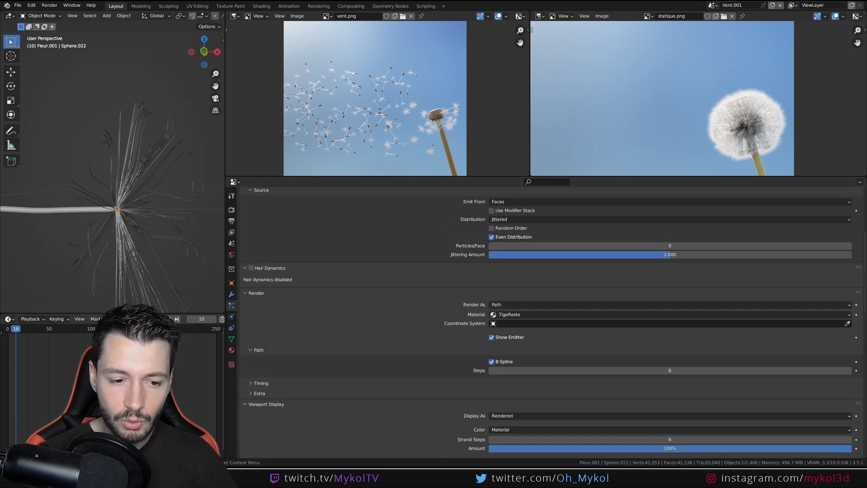
mouse_move(221, 437)
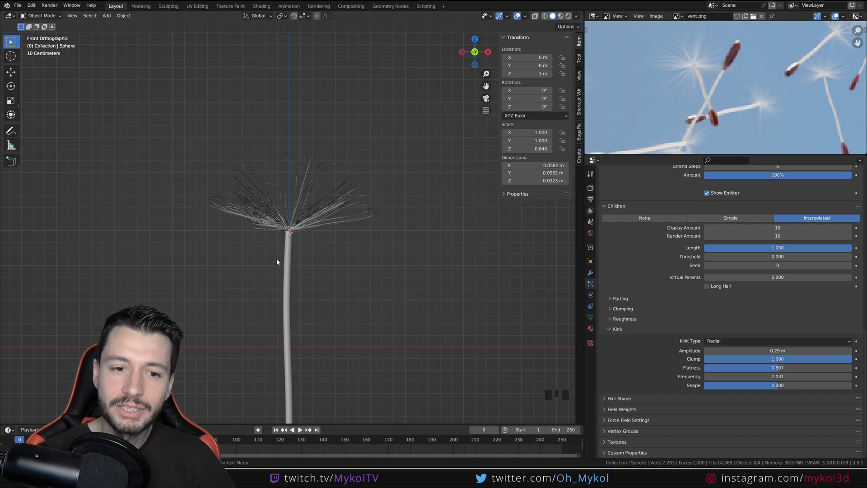
Increase the dome's hair length to about 0.91 m in the particle system's emission settings
scroll(328, 291, "down", 4)
left_click(328, 291)
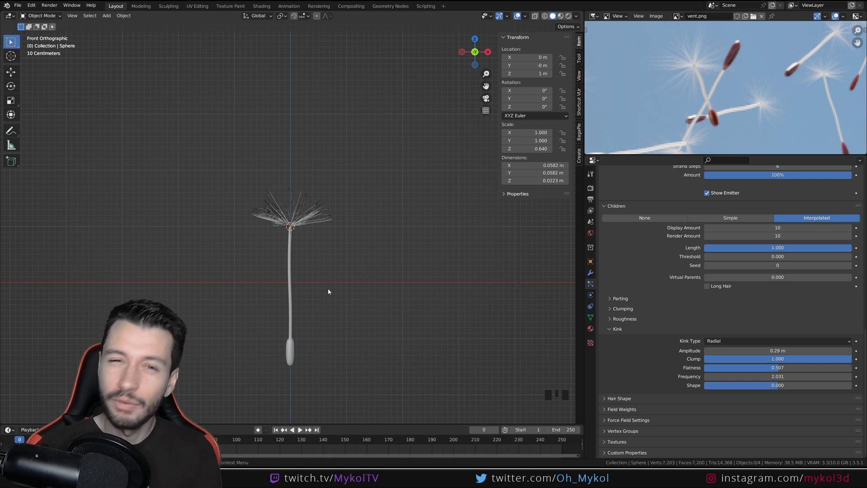
scroll(665, 350, "up", 20)
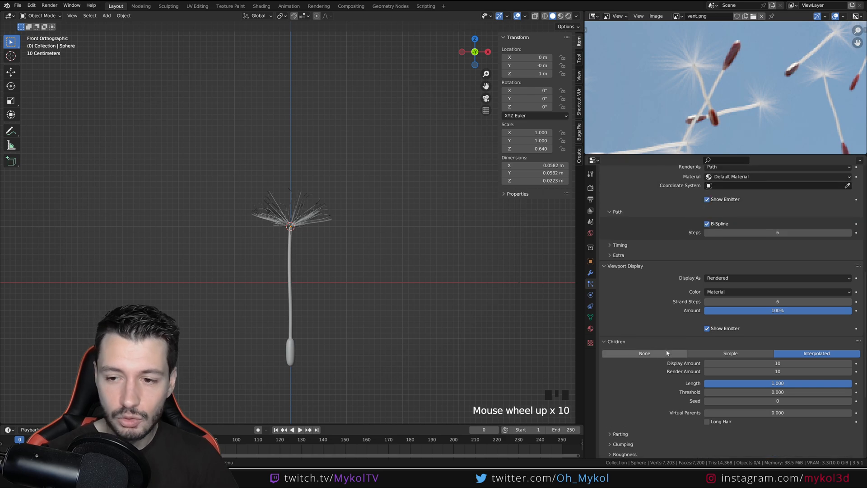
scroll(667, 351, "up", 7)
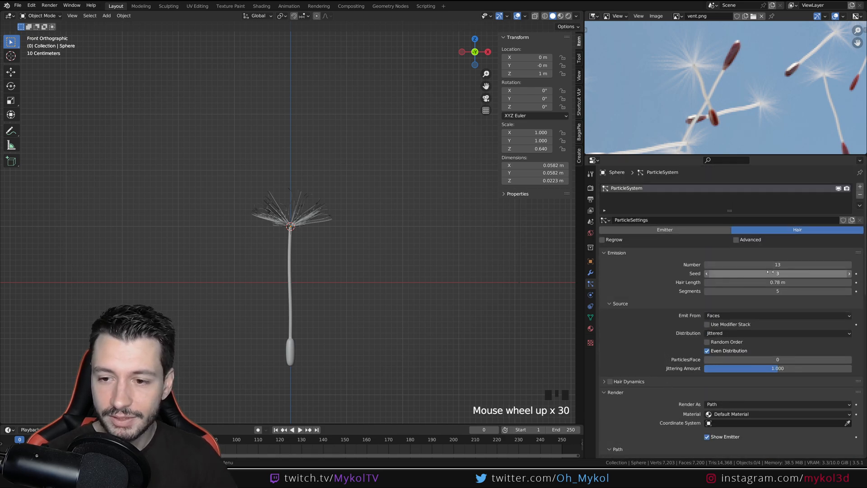
scroll(334, 249, "up", 3)
middle_click_drag(329, 259, 376, 280)
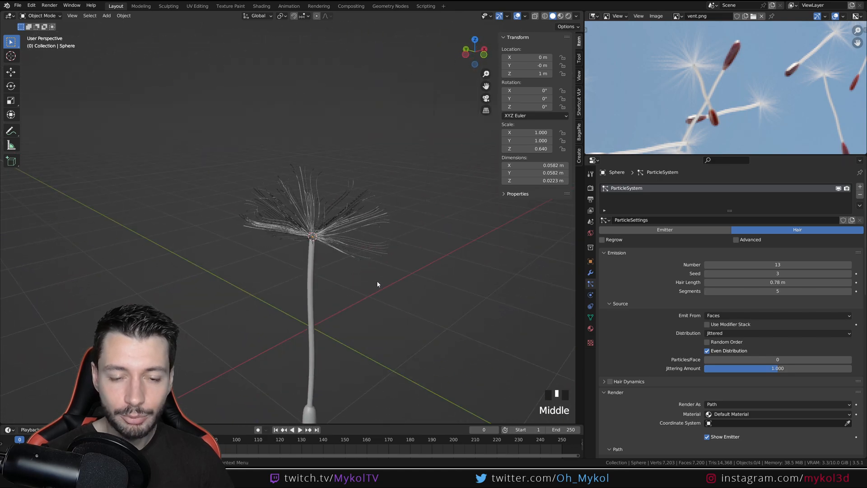
key("KP_1")
scroll(331, 261, "down", 3)
left_click_drag(768, 282, 803, 282)
key("ctrl+z")
Compare the seed's proportions with the flying seeds in the reference photo and save the file
scroll(730, 117, "down", 4)
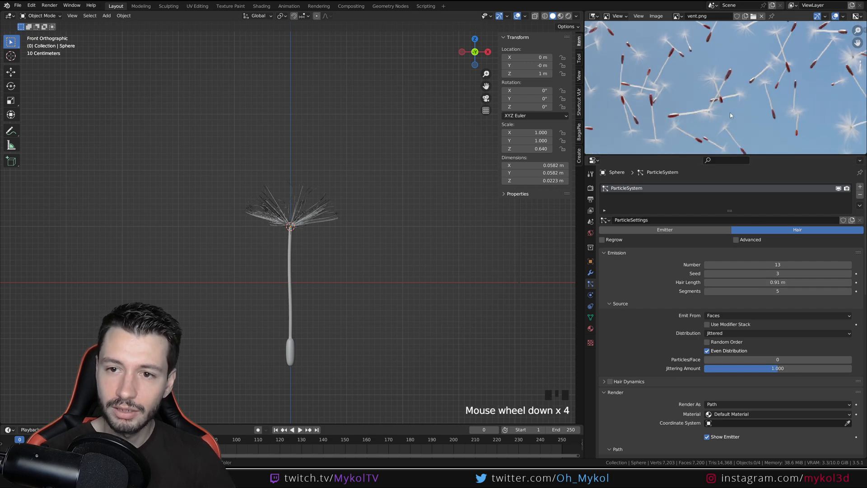
scroll(730, 117, "down", 2)
scroll(730, 116, "up", 1)
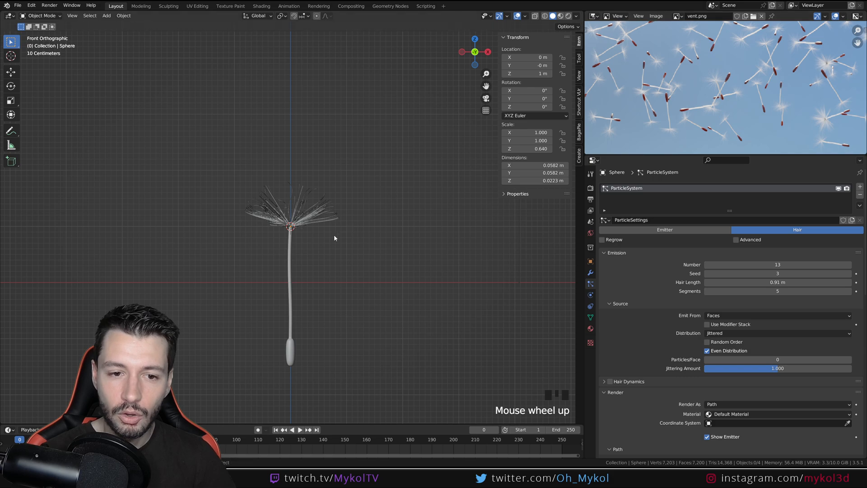
key("ctrl+s")
middle_click_drag(408, 246, 337, 267)
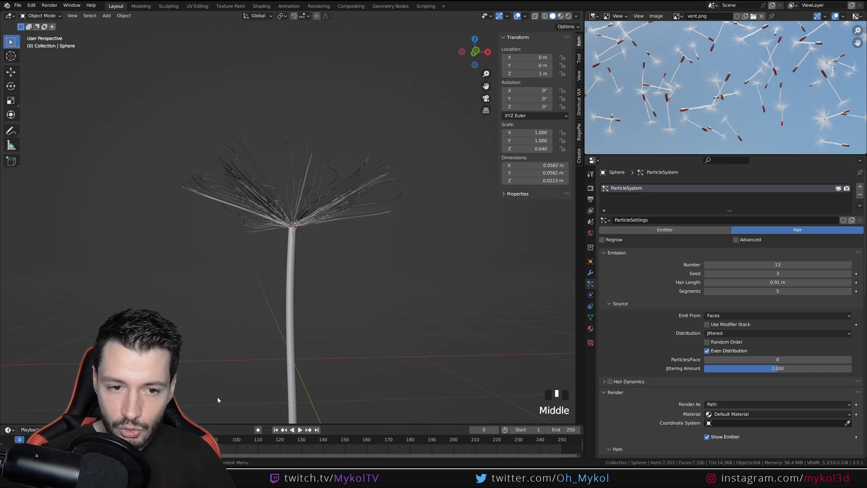
Examine the flower head and its attached seeds in the reference photo, and view the whole modelled seed
scroll(742, 110, "down", 8)
scroll(743, 120, "up", 7)
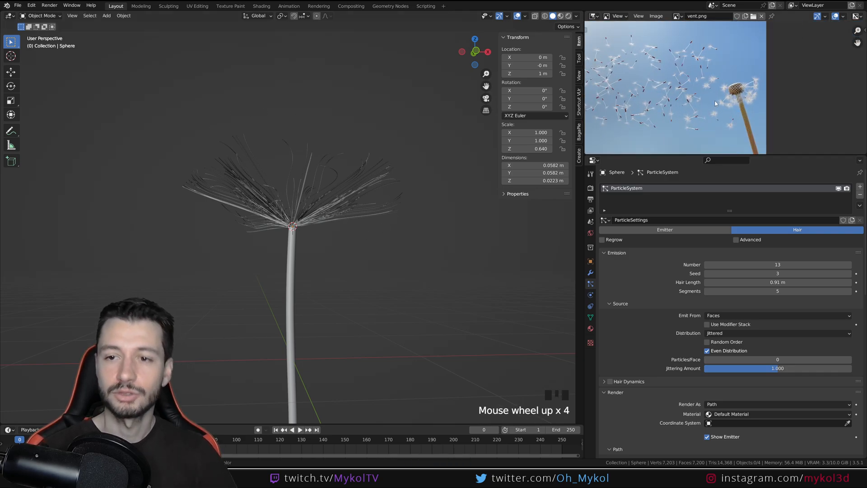
middle_click_drag(768, 135, 745, 137)
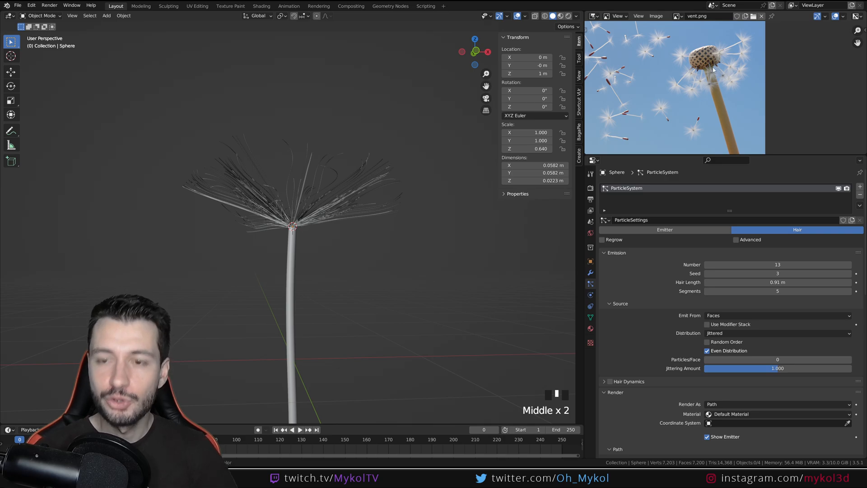
scroll(330, 256, "down", 3)
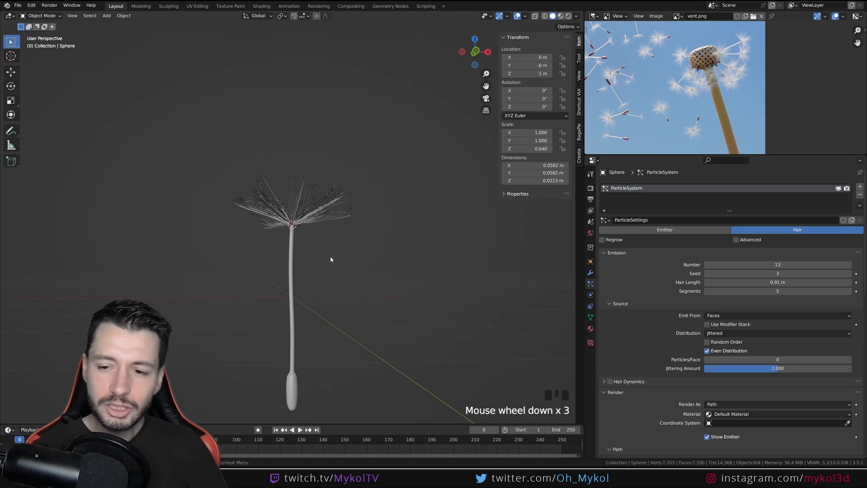
middle_click_drag(396, 290, 296, 296)
scroll(299, 299, "up", 1)
scroll(298, 299, "up", 1)
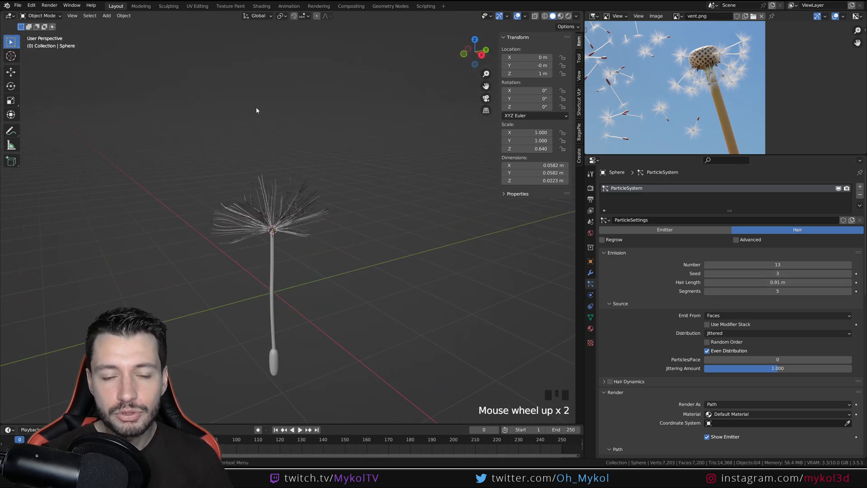
Look through the interaction modes down to Particle Edit and inspect the hair spread around the stem tip
left_click(51, 15)
left_click(51, 16)
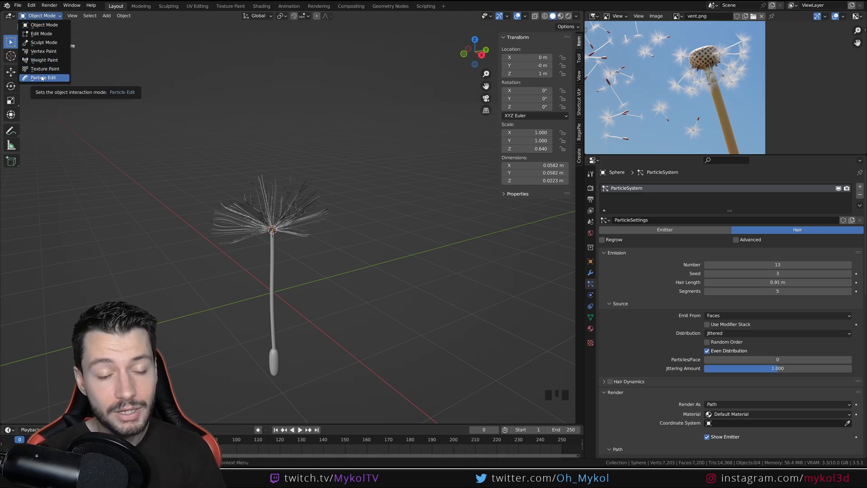
scroll(289, 257, "up", 3)
middle_click_drag(323, 210, 285, 240)
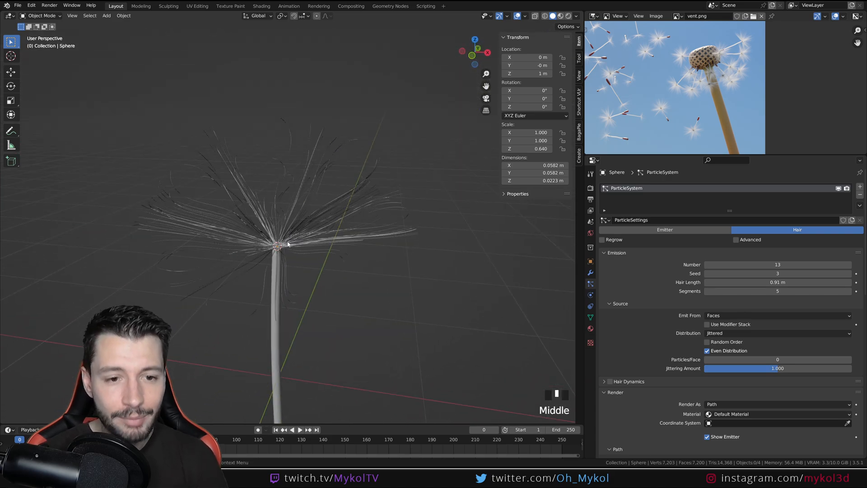
middle_click_drag(269, 122, 290, 226)
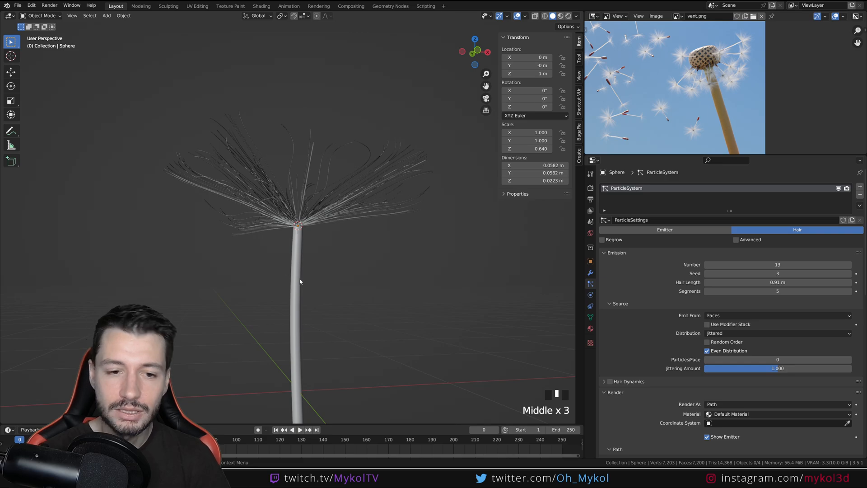
Inspect the faces along the dome's lower rim in Edit Mode and return to Object Mode
scroll(300, 281, "up", 11)
scroll(377, 309, "down", 2)
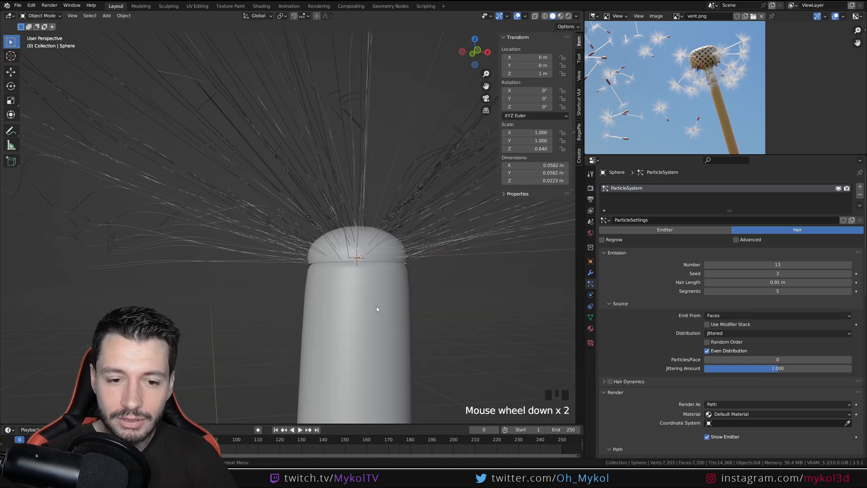
key("Tab")
left_click(319, 260)
left_click(319, 260)
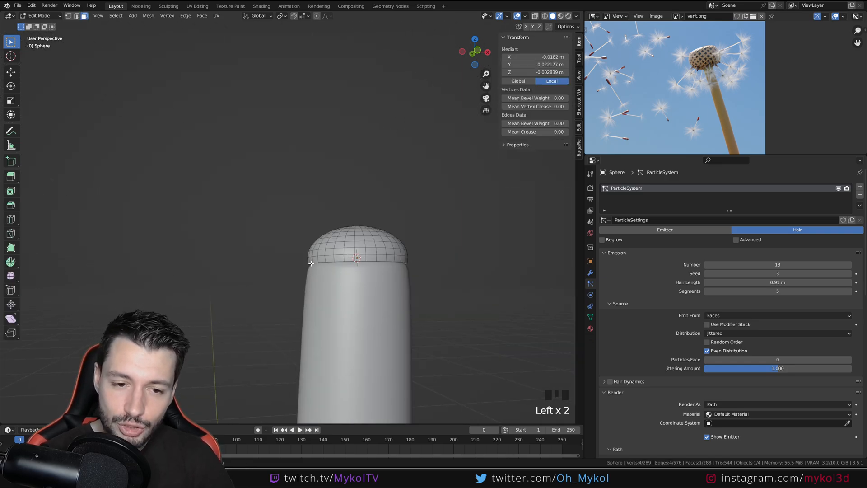
key("Tab")
Try a higher number of hairs on the dome and undo the change
scroll(311, 262, "down", 3)
middle_click_drag(311, 263, 360, 299)
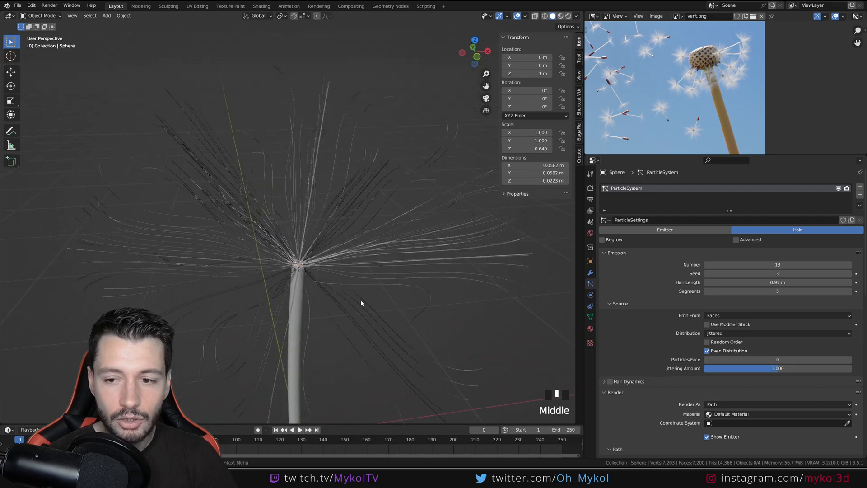
left_click_drag(761, 266, 788, 266)
middle_click_drag(325, 298, 376, 271)
key("ctrl+z")
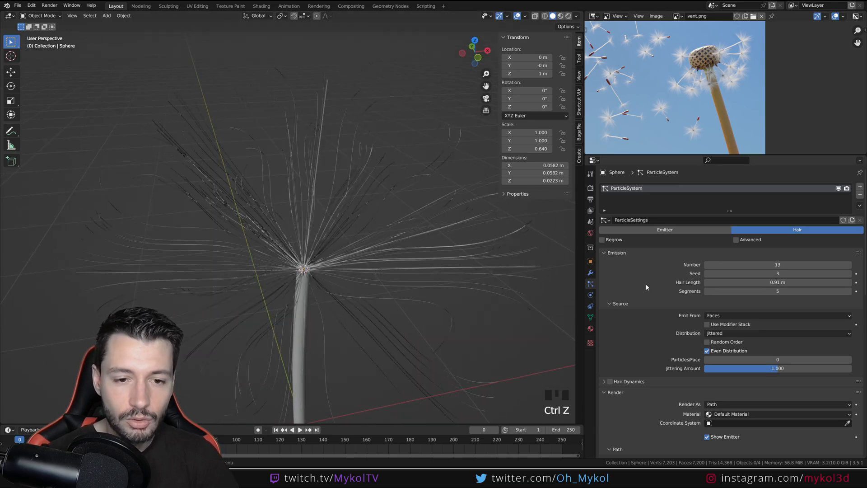
Try a display amount of 15 for the dome's interpolated hair children and undo the change
scroll(646, 287, "down", 19)
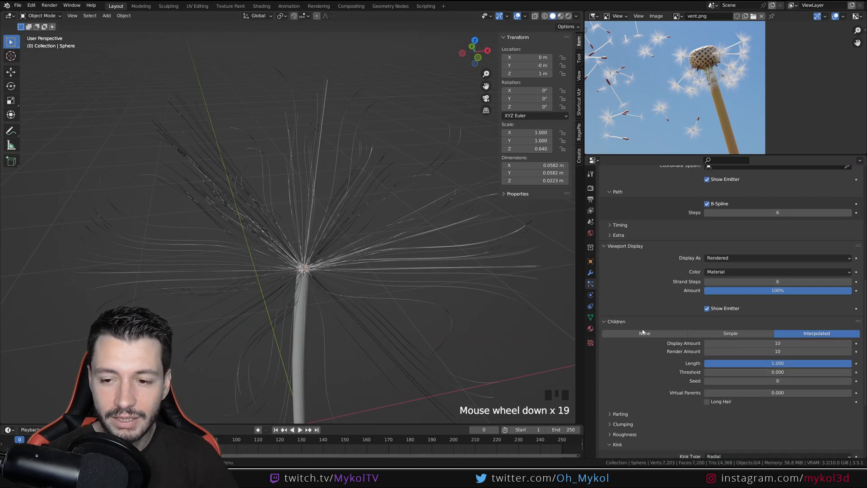
left_click_drag(769, 343, 762, 343)
key("ctrl+z")
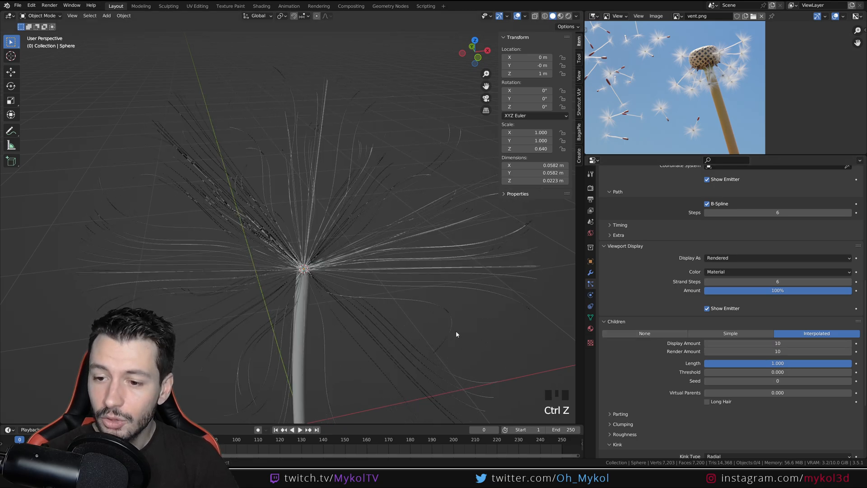
left_click(807, 344)
type("15")
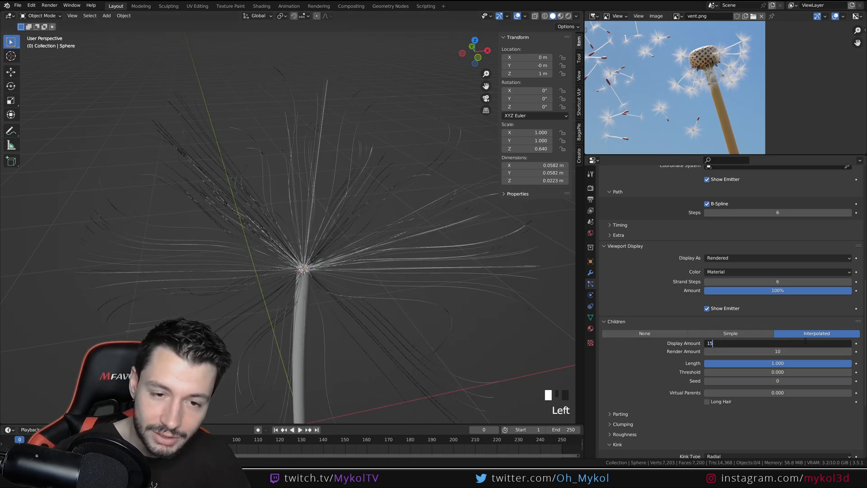
key("Return")
middle_click_drag(363, 326, 407, 290)
scroll(345, 315, "down", 3)
key("ctrl+z")
scroll(299, 228, "up", 3)
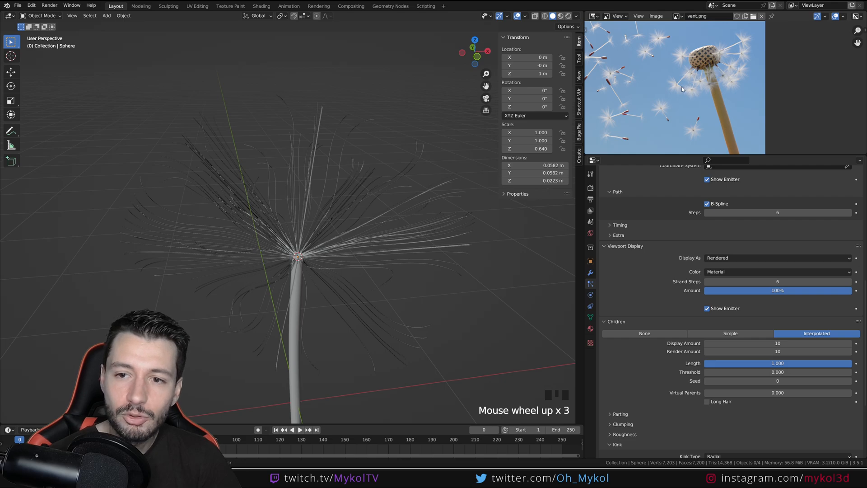
Parent the small hair dome at the stem tip to the stem cylinder
middle_click_drag(341, 253, 298, 256)
scroll(299, 256, "up", 3)
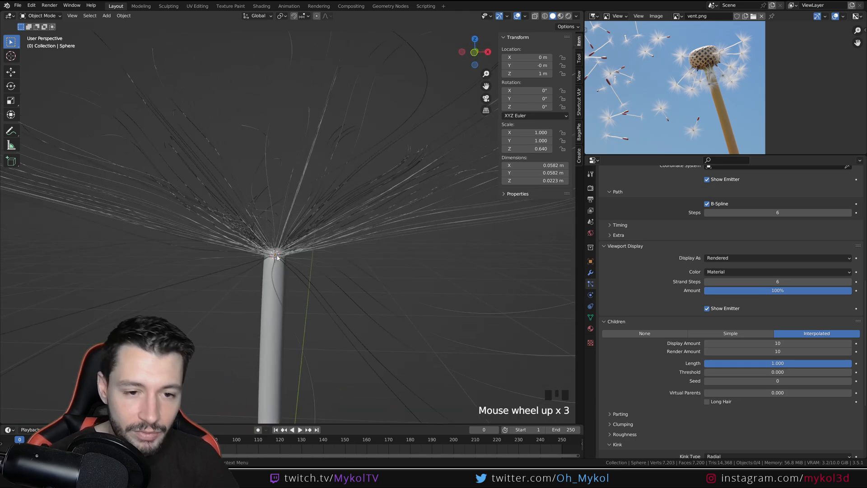
left_click(278, 257)
scroll(277, 258, "down", 3)
middle_click_drag(322, 328, 343, 297, "shift")
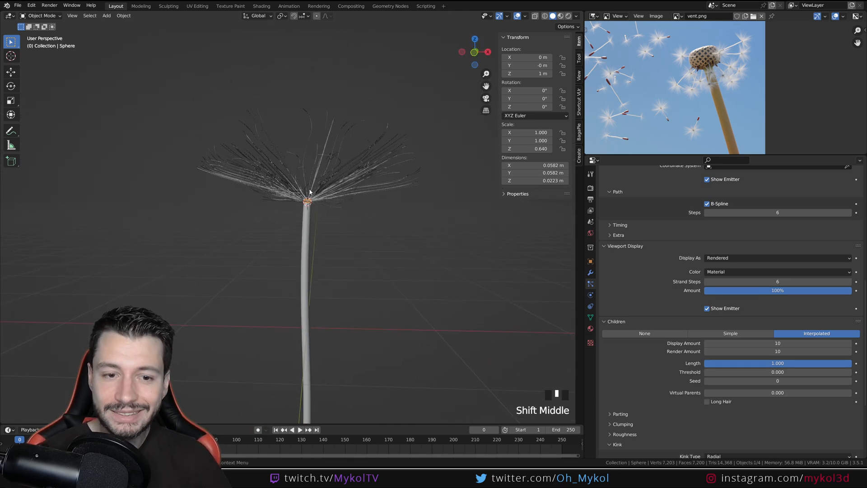
key("g")
right_click(305, 282)
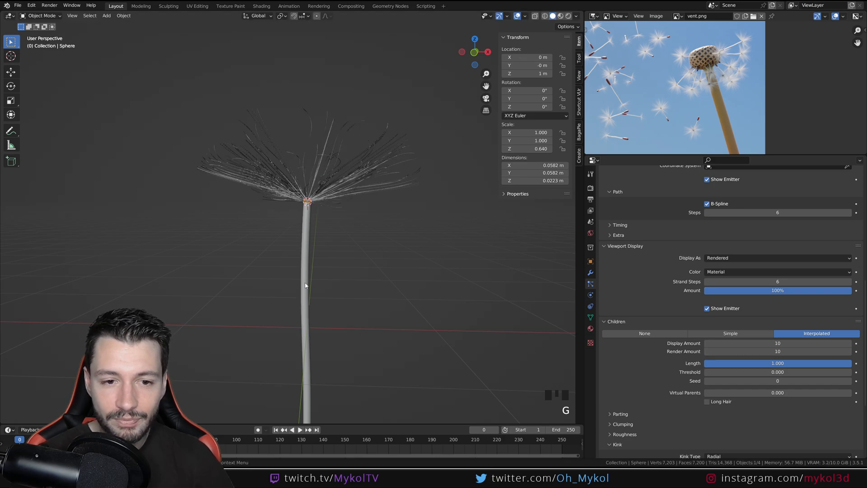
left_click(305, 285, "shift")
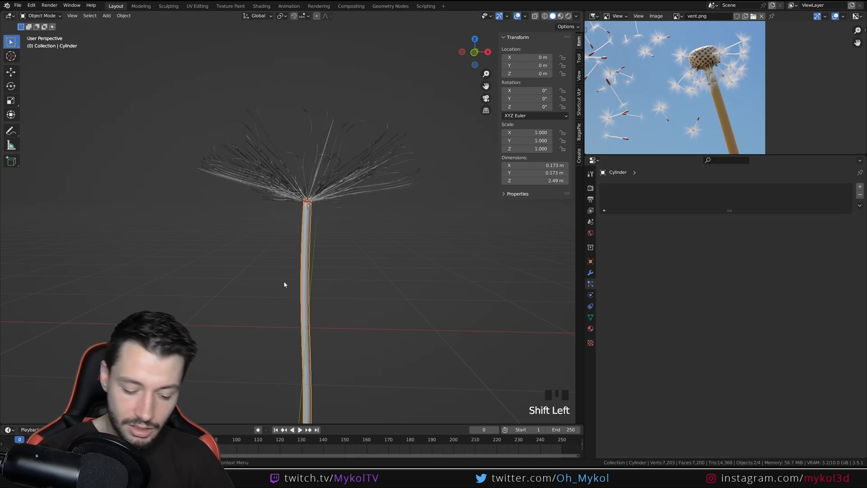
key("ctrl+p")
left_click(284, 282)
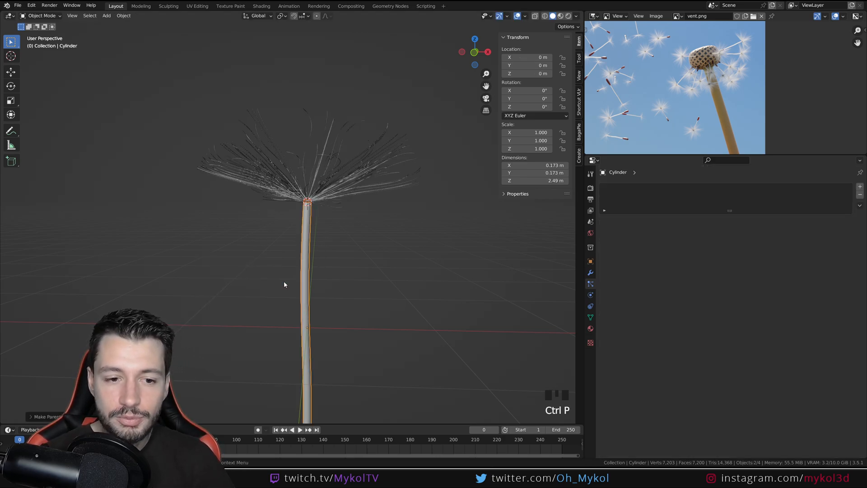
Test moving, rotating and scaling the parent stem, and scaling the dome alone, cancelling each transform
scroll(284, 281, "down", 2)
left_click(302, 262)
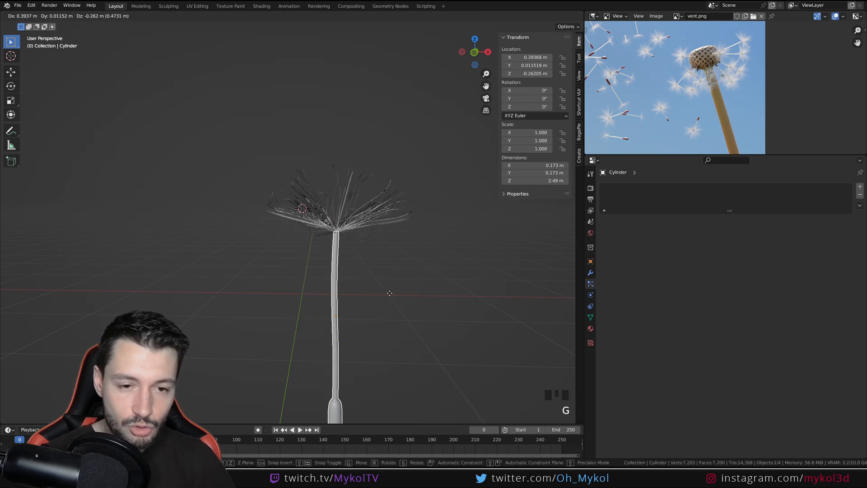
key("r")
key("Escape")
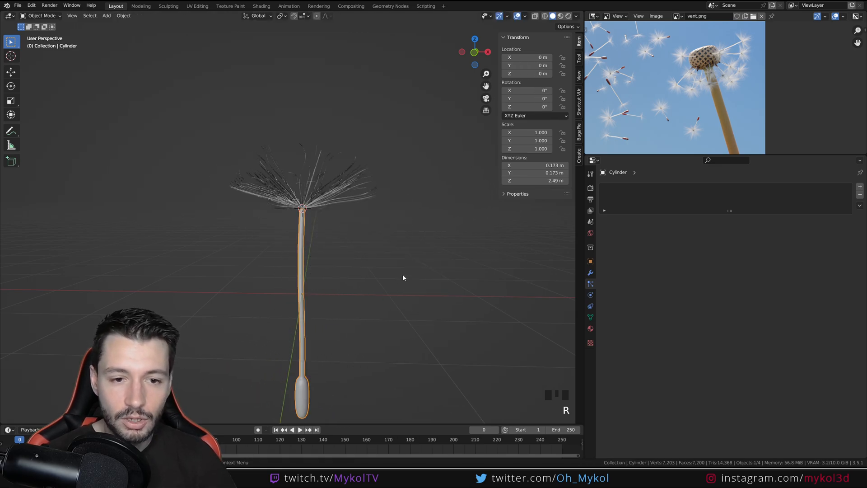
key("s")
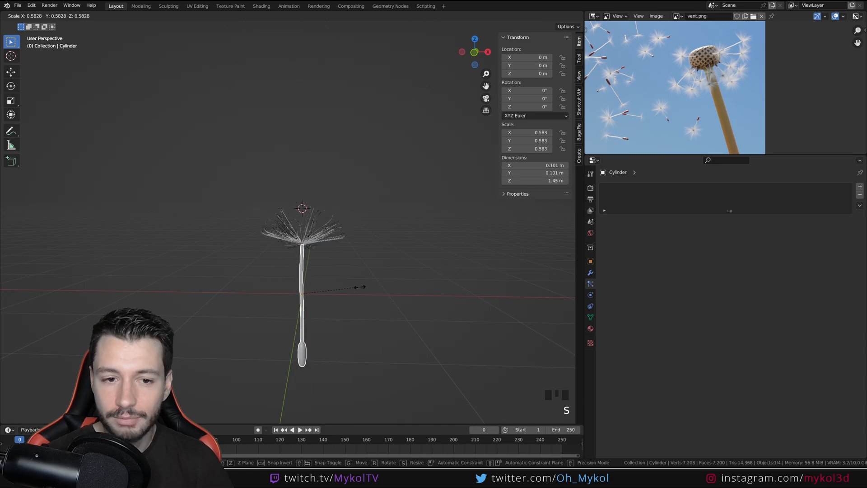
right_click(307, 289)
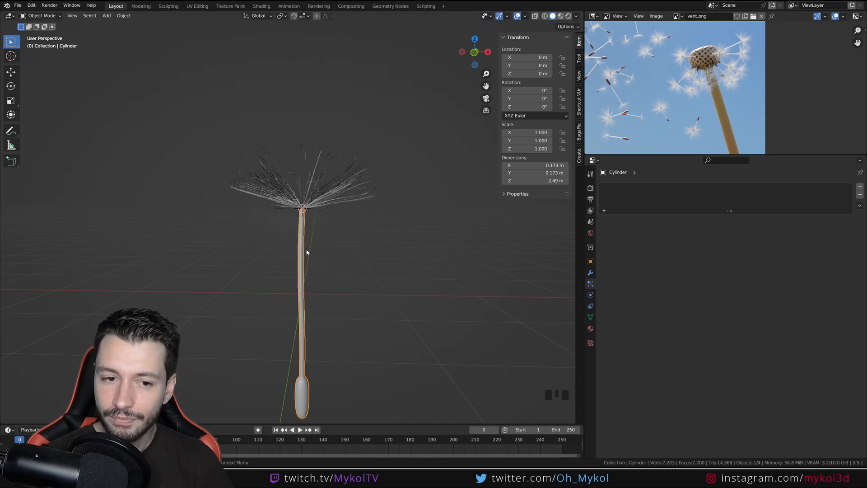
left_click(302, 208)
key("s")
right_click(430, 246)
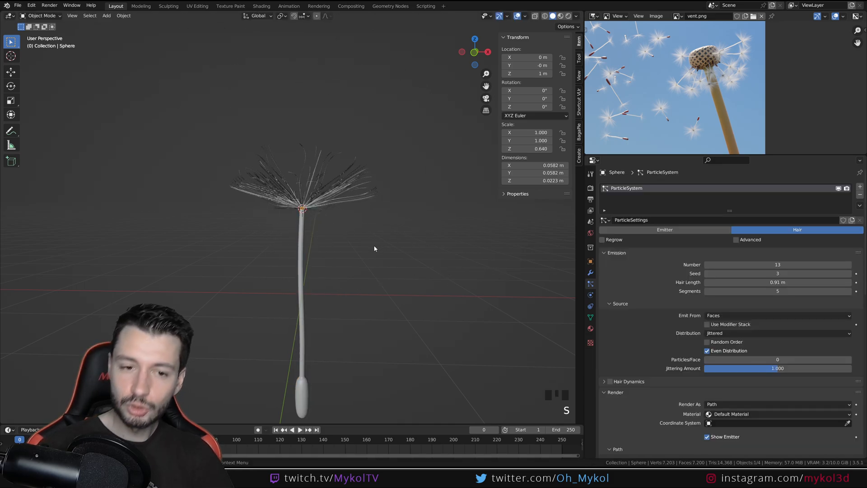
Save the file and select the stem and the hair dome together
scroll(380, 330, "down", 3)
middle_click_drag(367, 310, 338, 256)
key("ctrl+s")
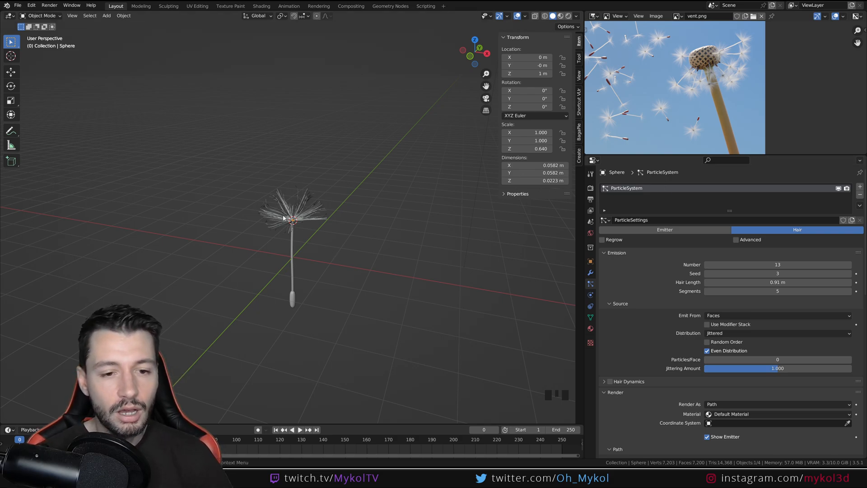
left_click_drag(181, 157, 350, 356)
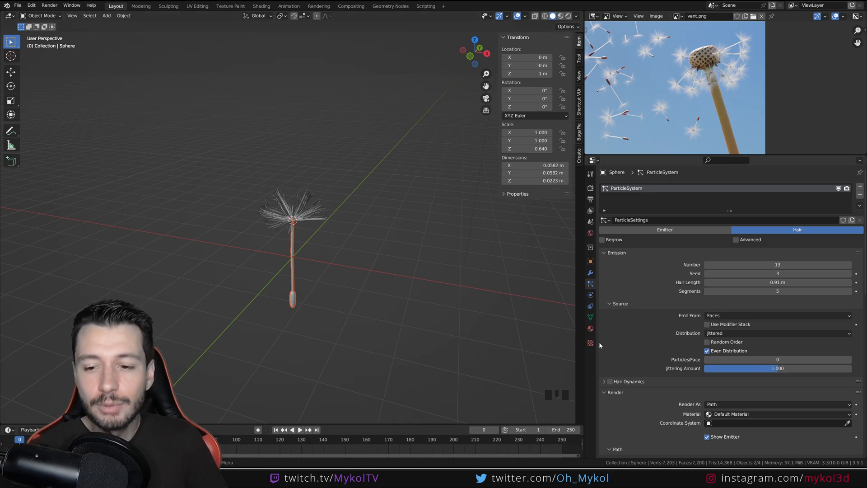
Review the dome's hair particle settings, including the emission, render, viewport display and children values
middle_click_drag(629, 361, 635, 136)
mouse_move(635, 326)
middle_mouse_down()
mouse_move(635, 224)
mouse_move(647, 323)
middle_mouse_up()
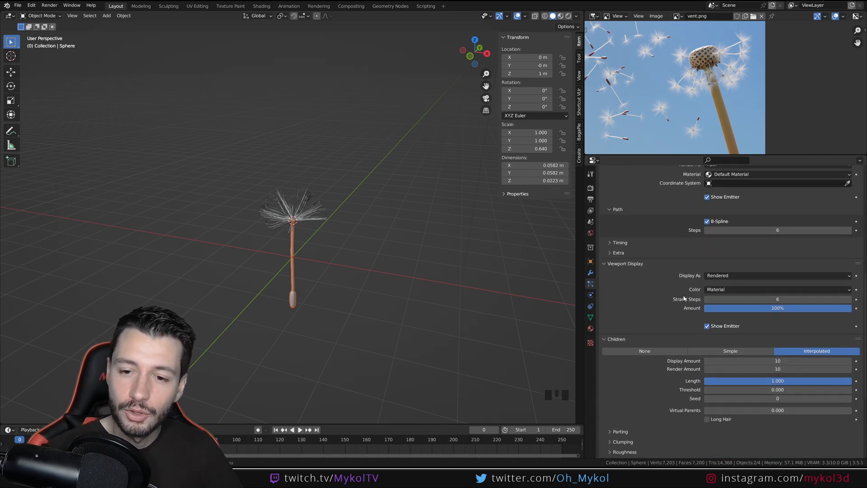
middle_click_drag(646, 300, 658, 297)
middle_click_drag(669, 341, 670, 330)
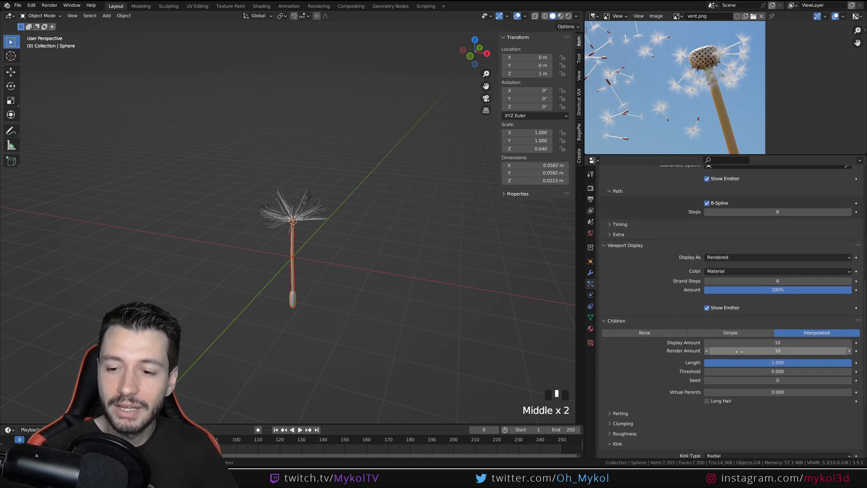
middle_click_drag(757, 354, 638, 337)
middle_click_drag(674, 372, 676, 411)
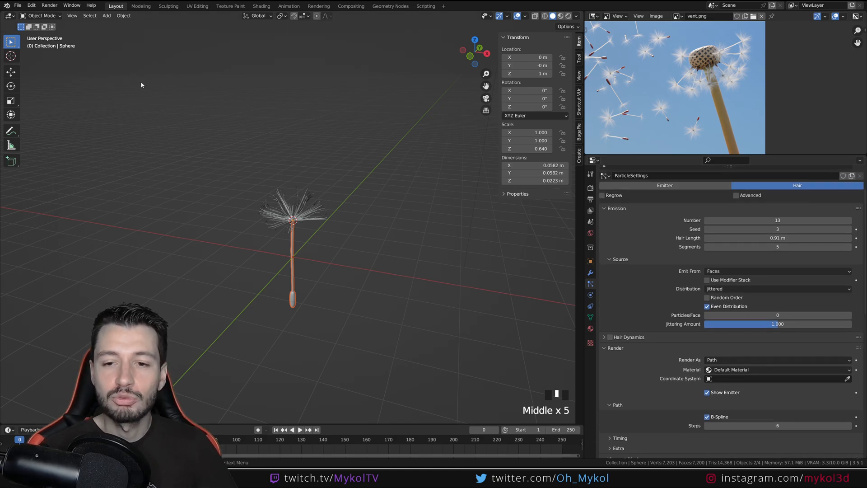